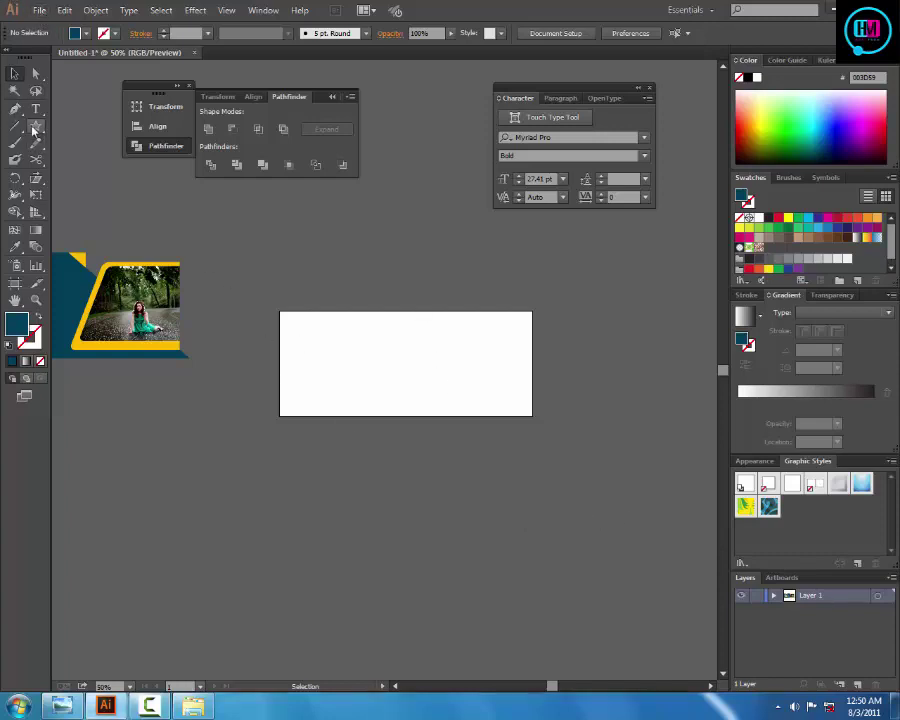
Draw a dark blue rectangle over the white banner's left part and zoom in to check it.
left_click_drag(36, 126, 100, 124)
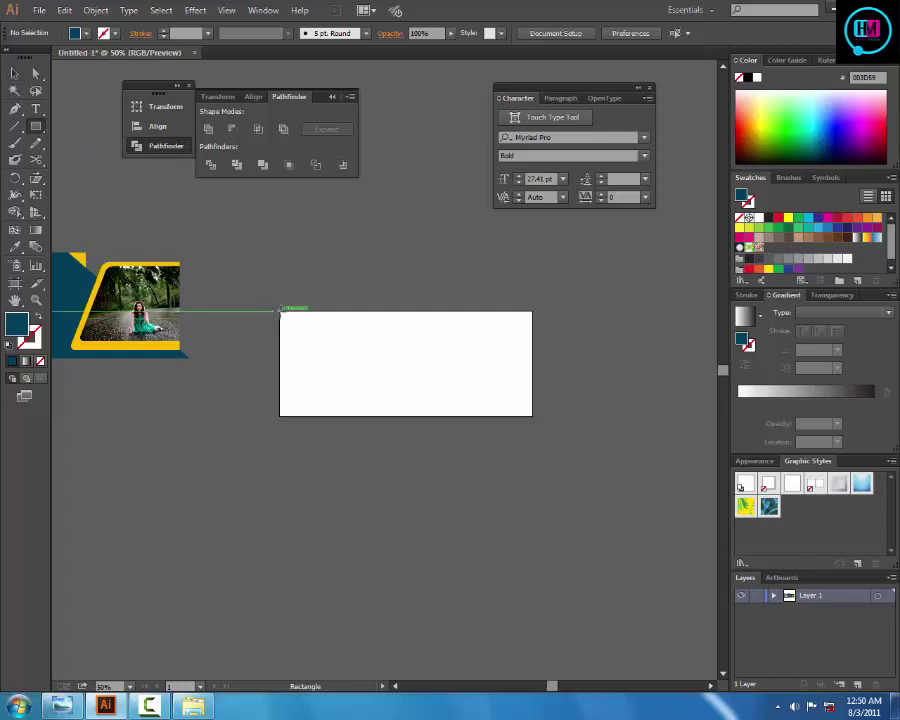
left_click_drag(282, 314, 436, 414)
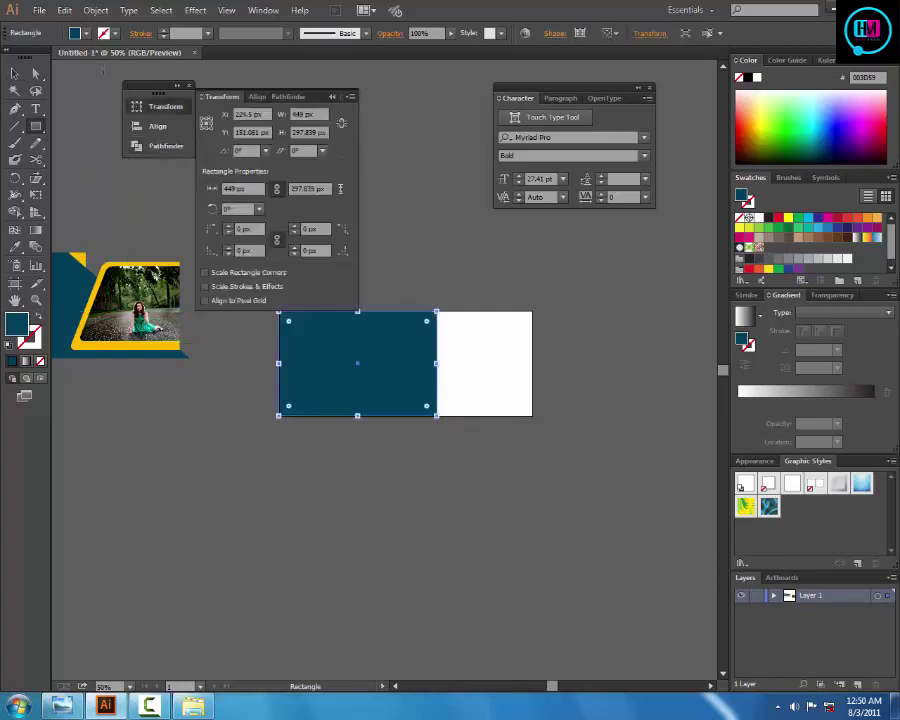
left_click(14, 74)
left_click(474, 277)
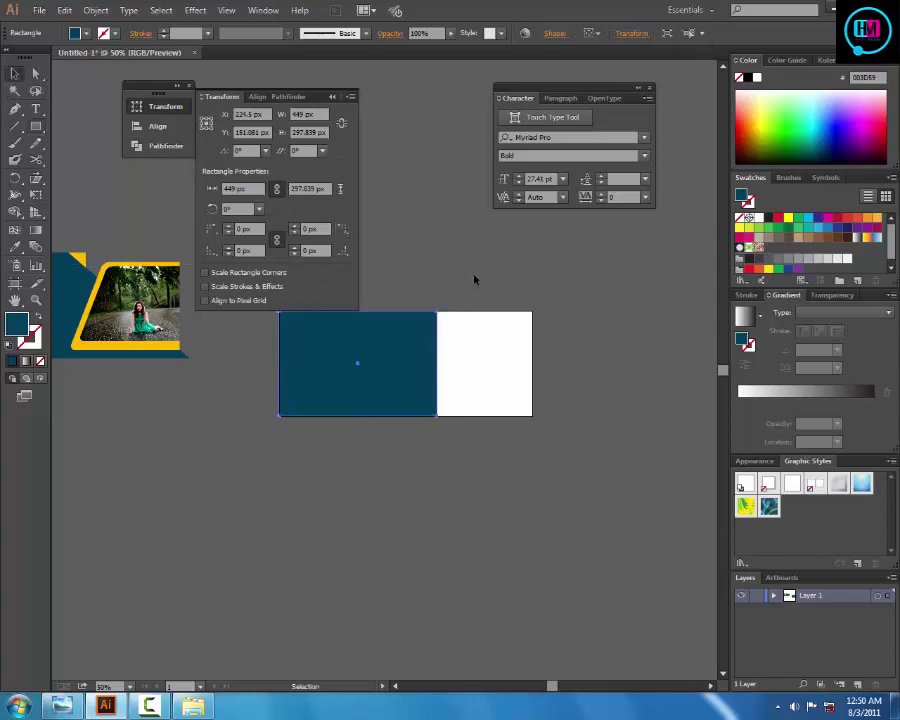
left_click(360, 422)
left_click(360, 422)
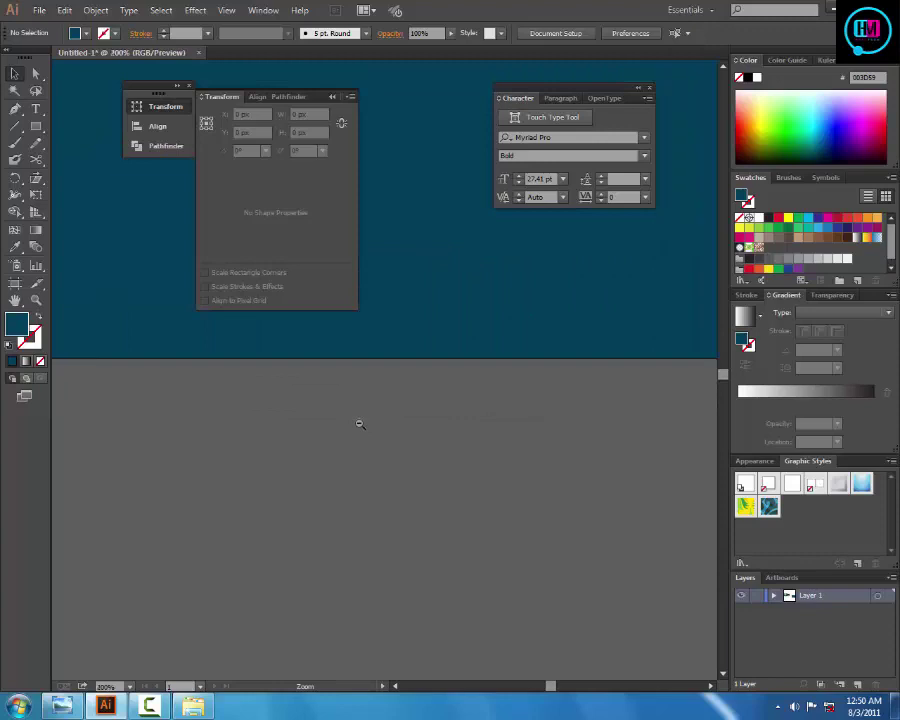
left_click(372, 412, "alt")
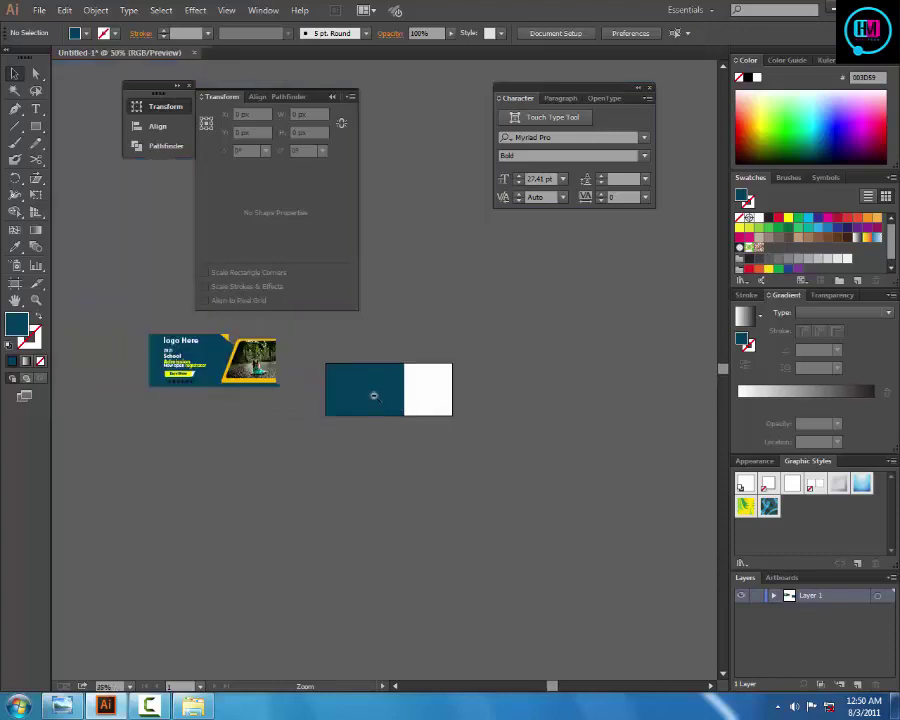
left_click(373, 396)
left_click(378, 394)
key("v")
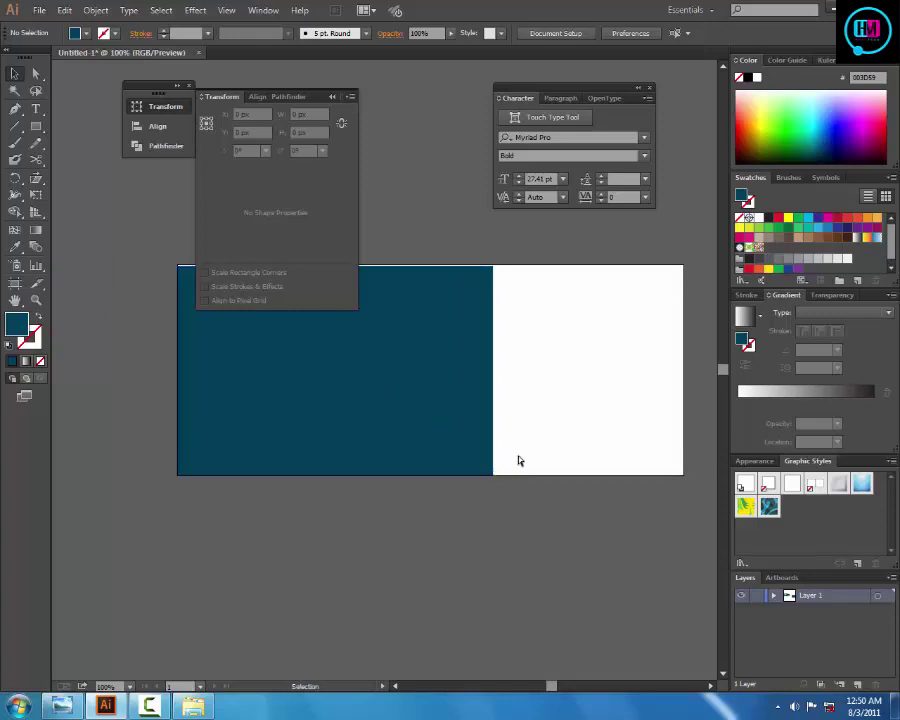
Drag the blue rectangle's bottom-right anchor outward to slant its right edge.
key("a")
mouse_move(512, 456)
left_mouse_down()
mouse_move(455, 494)
mouse_move(714, 476)
left_mouse_up()
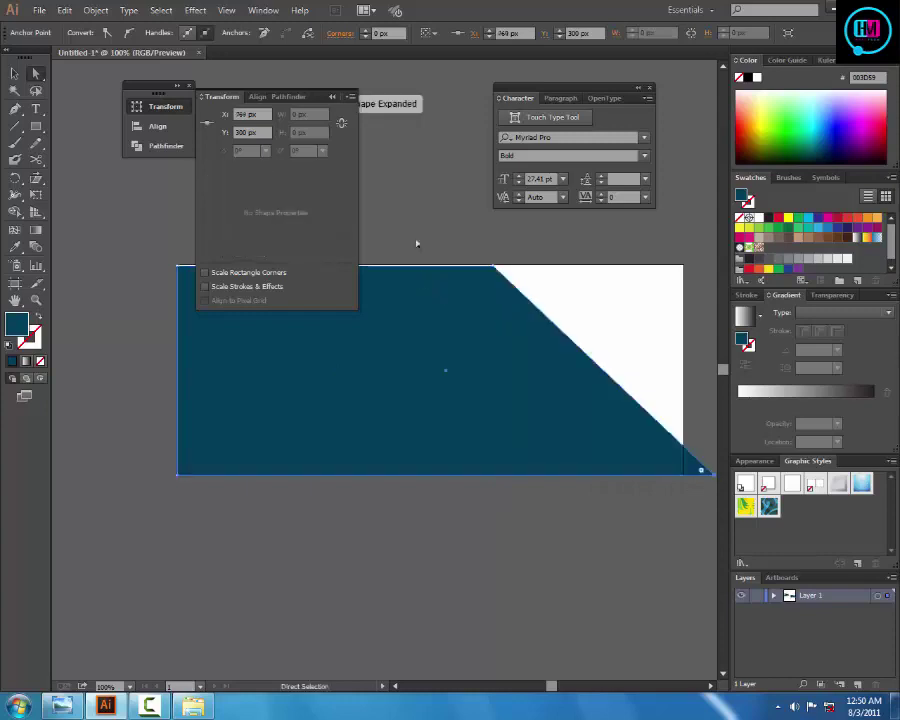
scroll(410, 324, "up", 3)
key("v")
key("z")
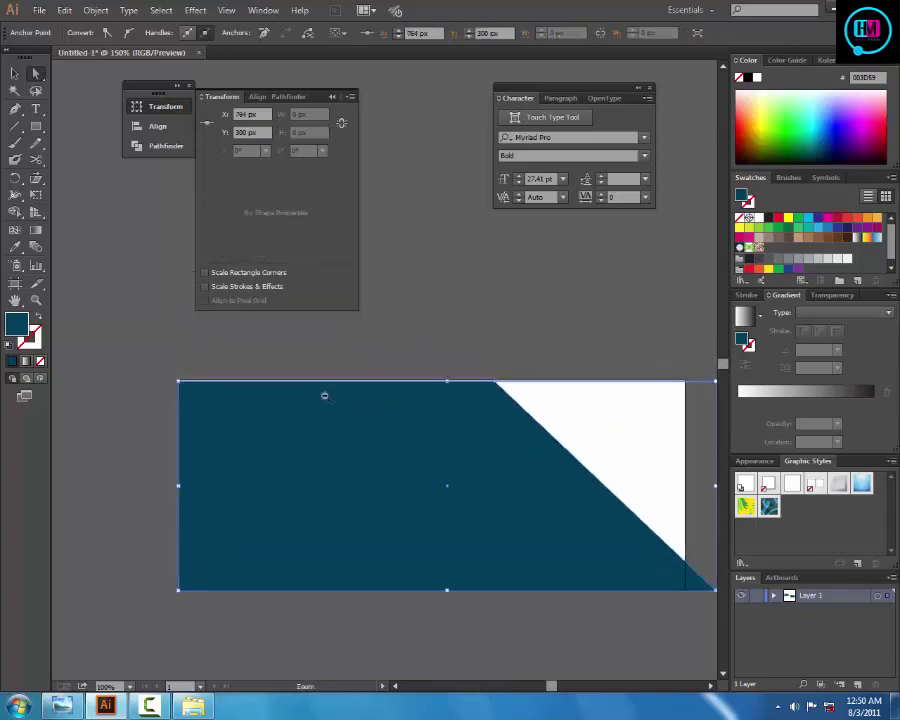
left_click(324, 395)
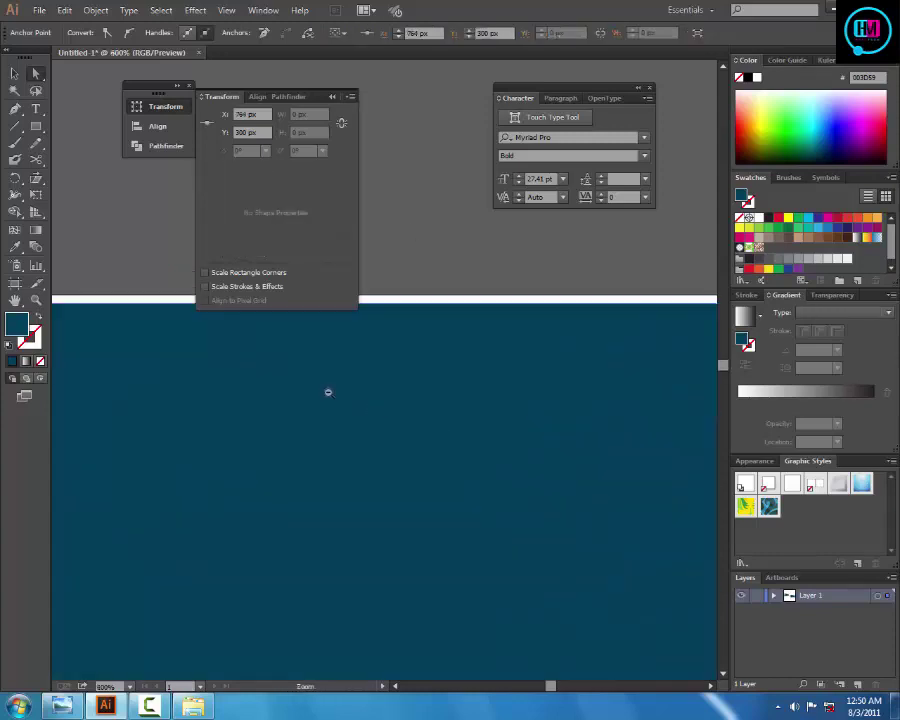
left_click(412, 312, "alt")
Reselect the slanted blue shape and frame it together with the white banner.
left_click(432, 334, "ctrl")
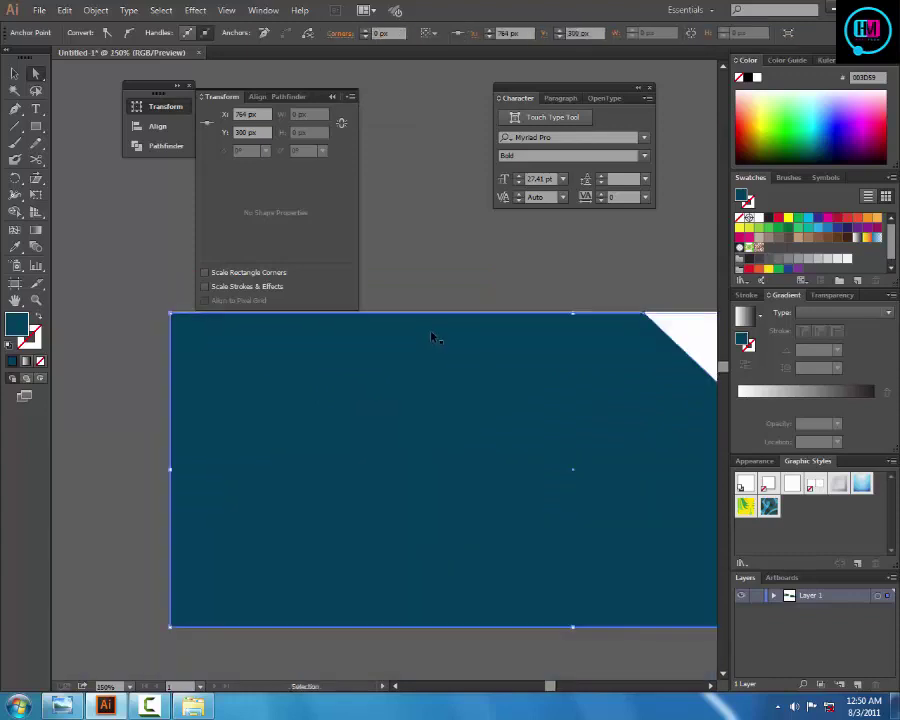
key("ctrl+plus")
scroll(433, 259, "up", 5)
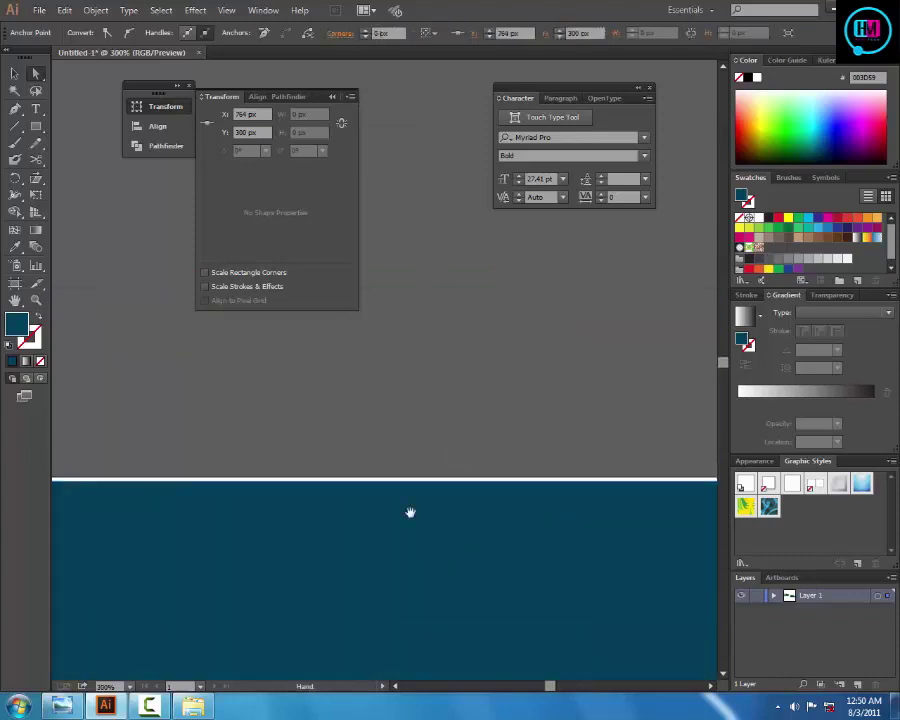
left_click(287, 498)
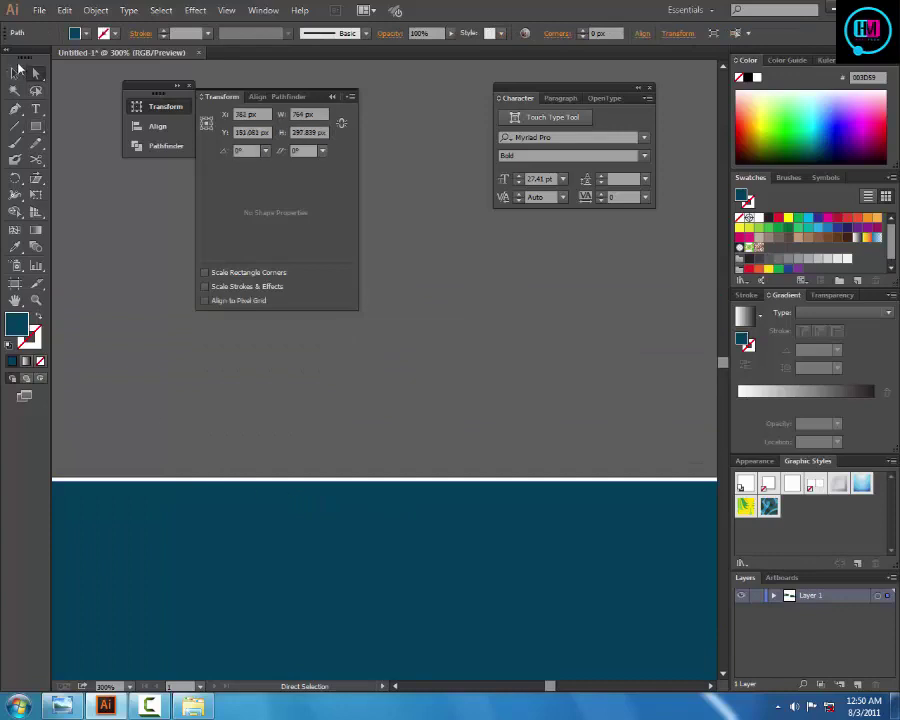
key("v")
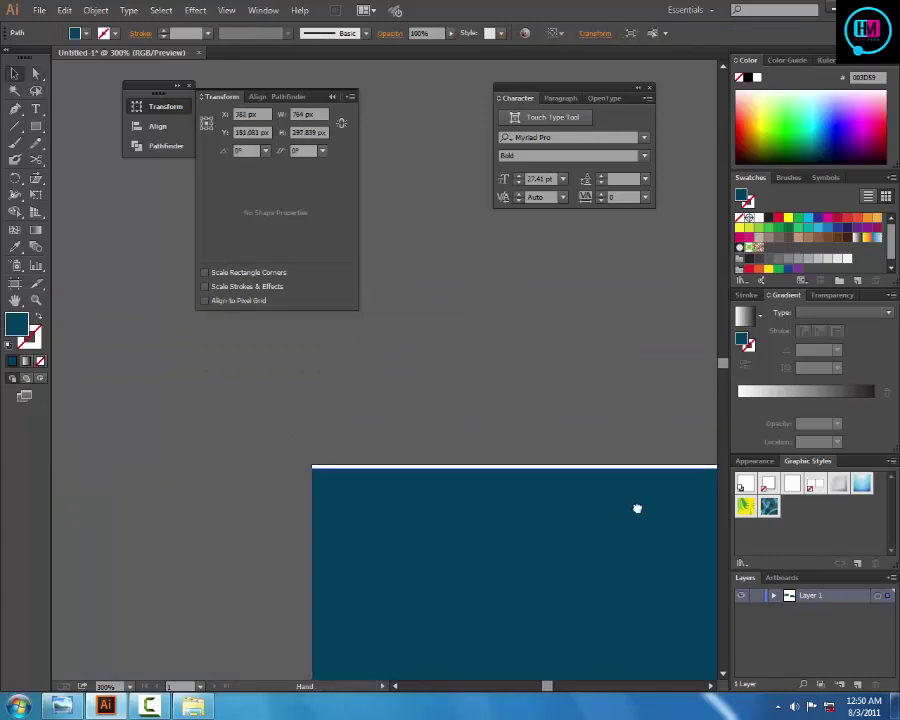
left_click_drag(634, 504, 182, 464)
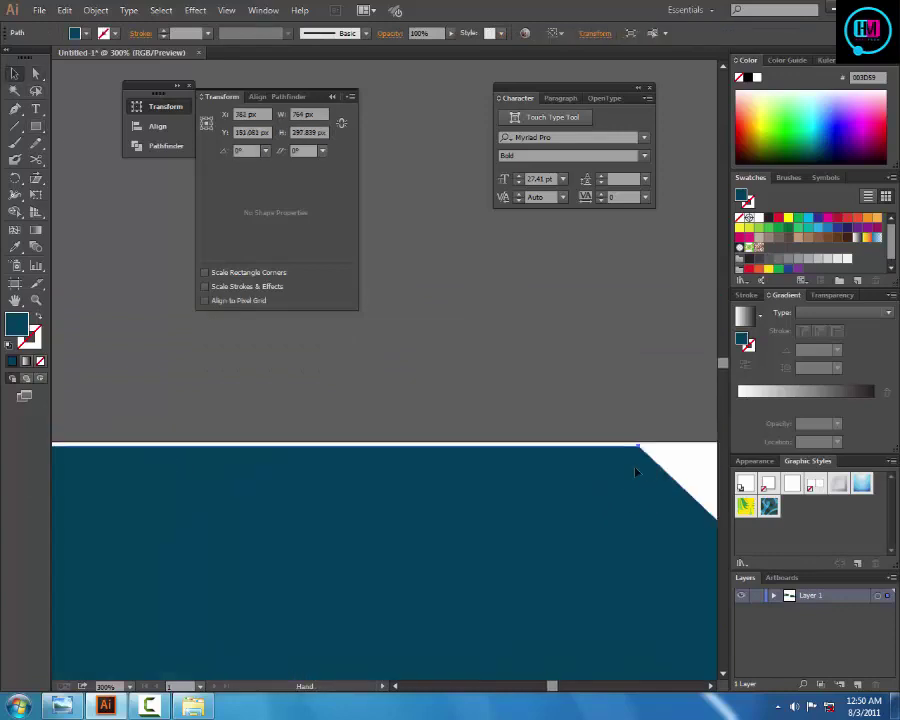
left_click_drag(499, 446, 499, 444)
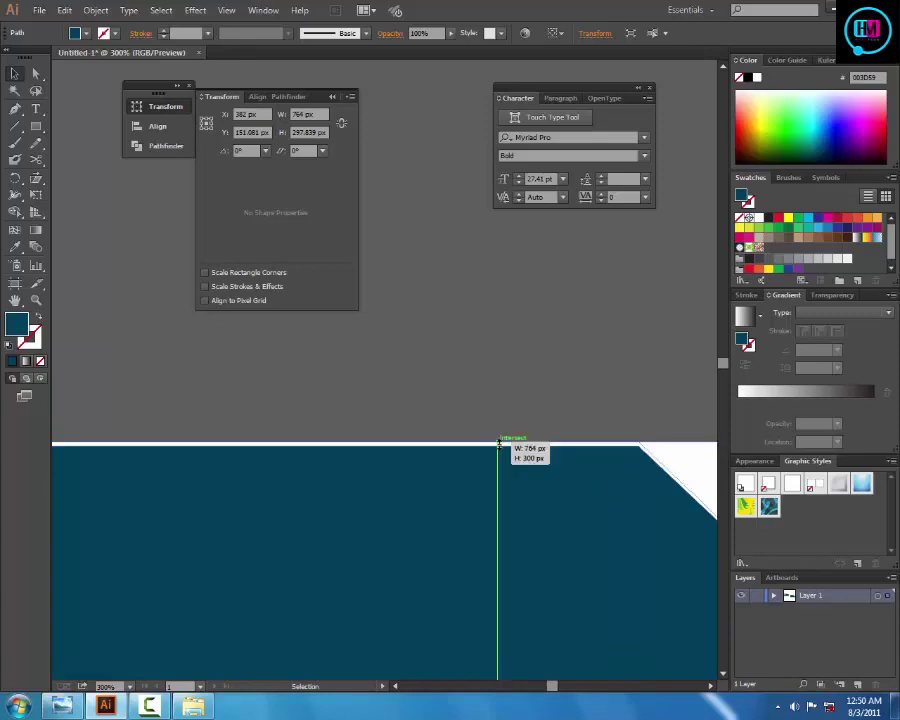
left_click(522, 464, "ctrl+alt")
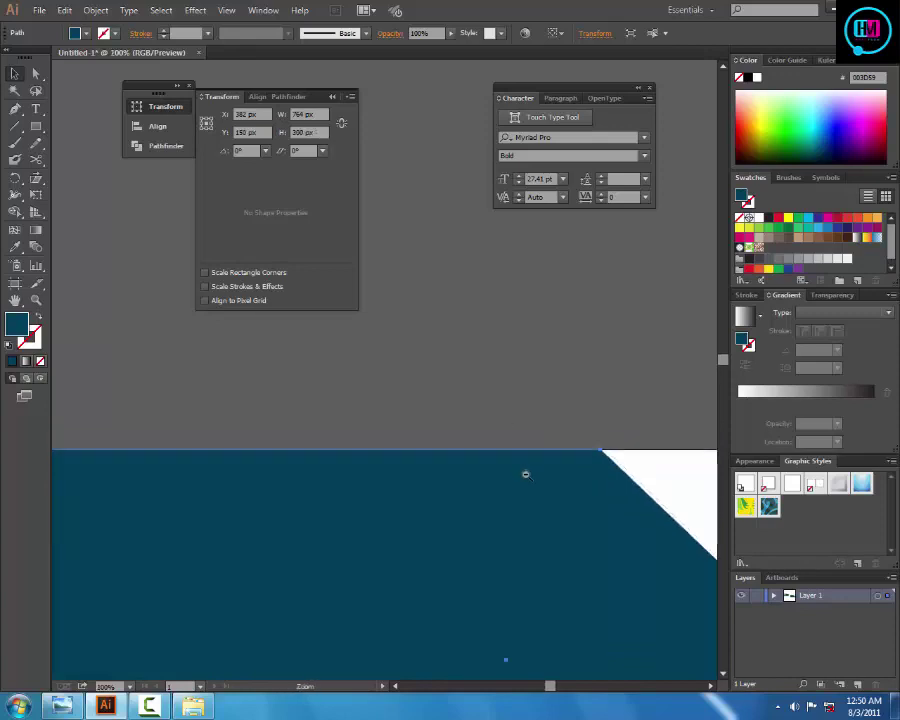
left_click(529, 480, "ctrl+alt")
left_click_drag(558, 370, 446, 350)
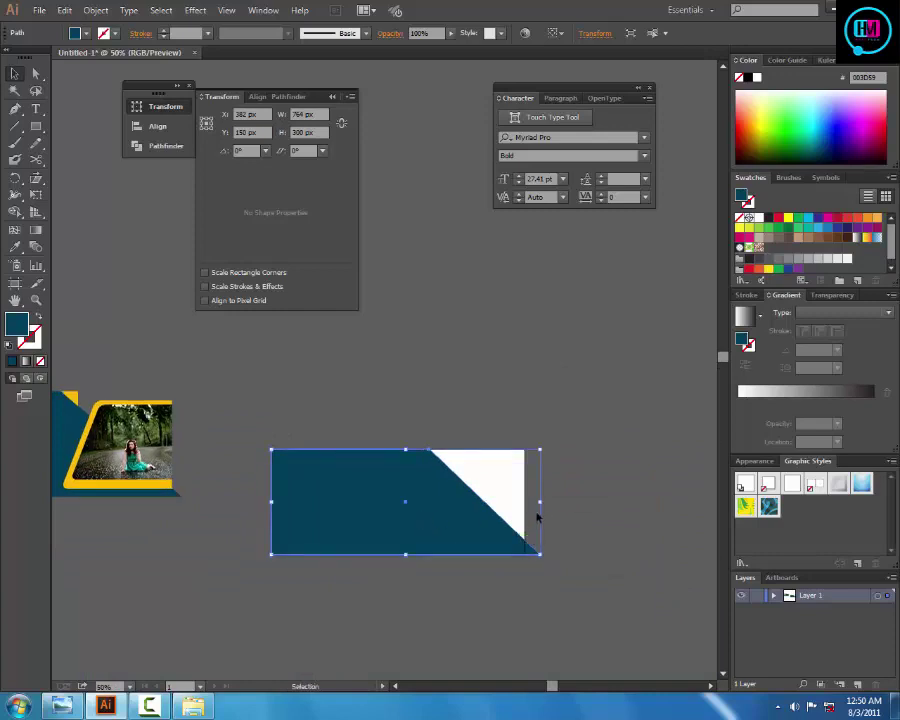
Narrow the blue shape to 706 px so it fits the banner, and nudge it left.
left_click_drag(540, 505, 520, 503)
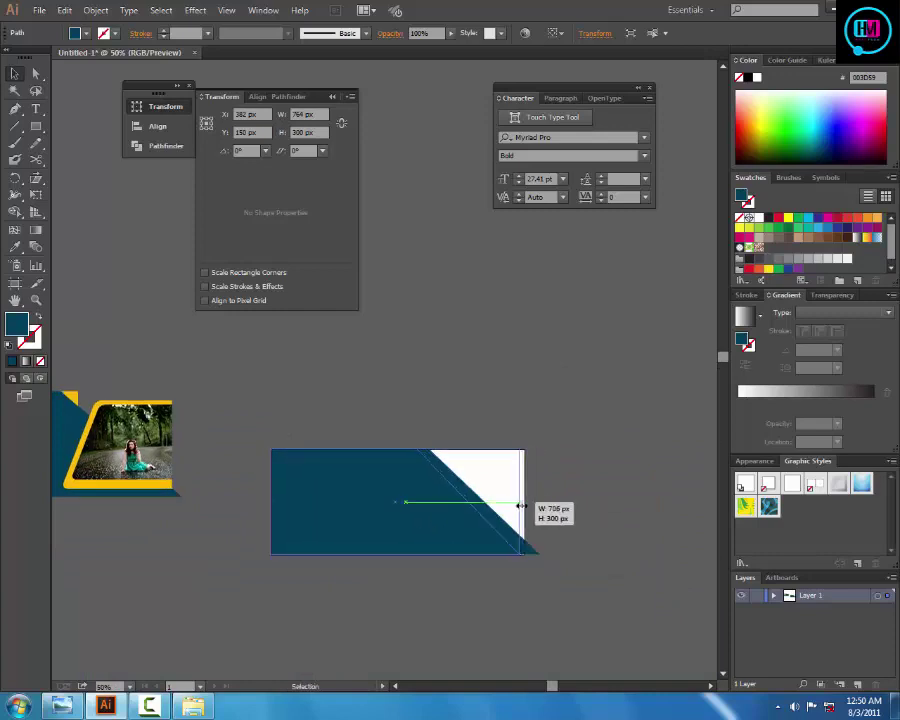
left_click_drag(430, 517, 421, 516)
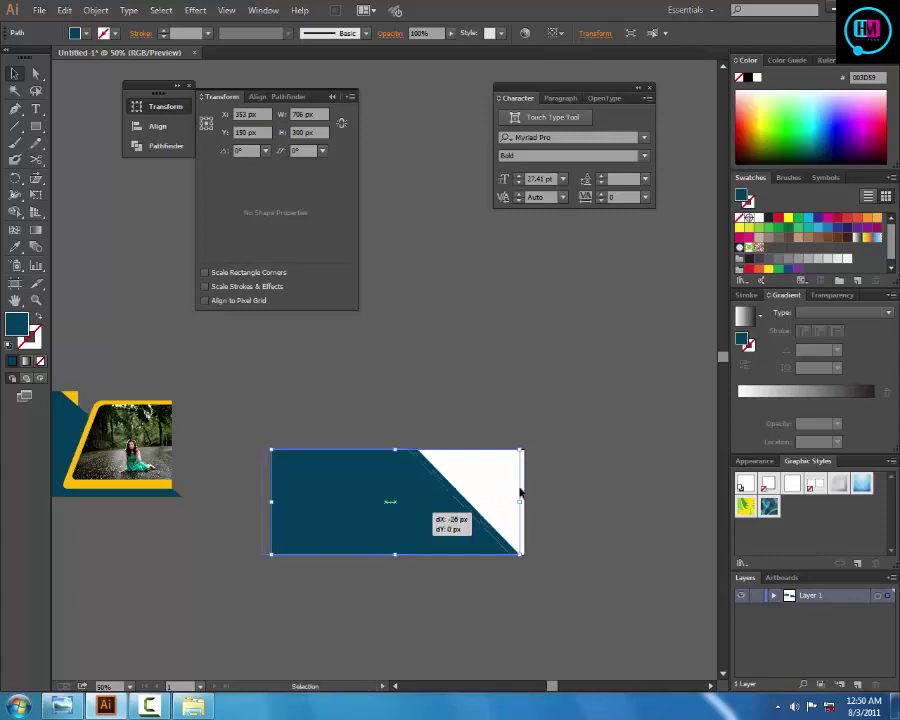
key("z")
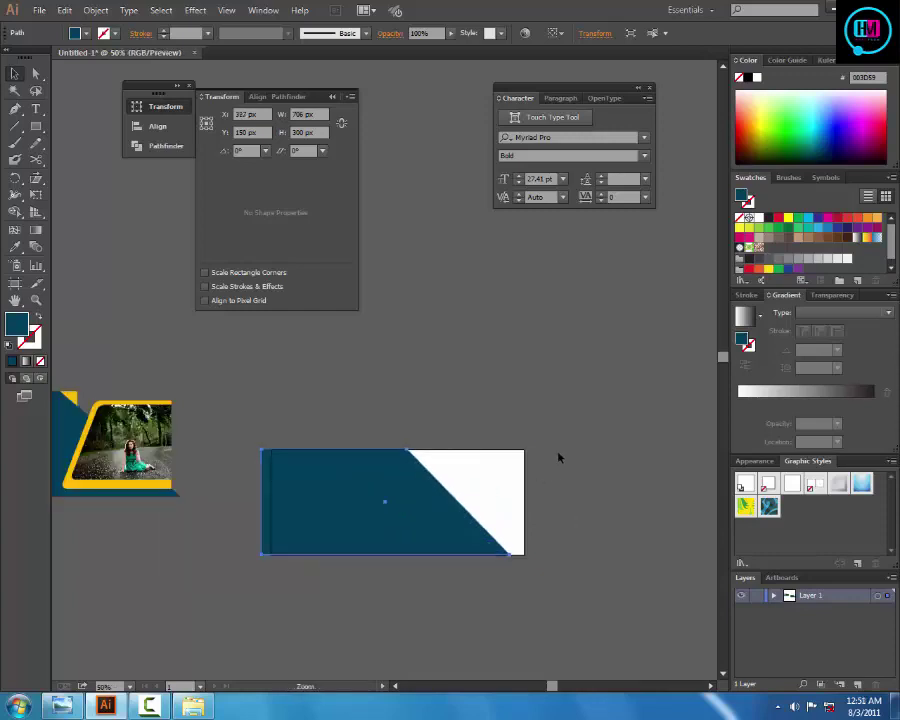
mouse_move(177, 433)
left_mouse_down()
mouse_move(457, 415)
mouse_move(337, 435)
left_mouse_up()
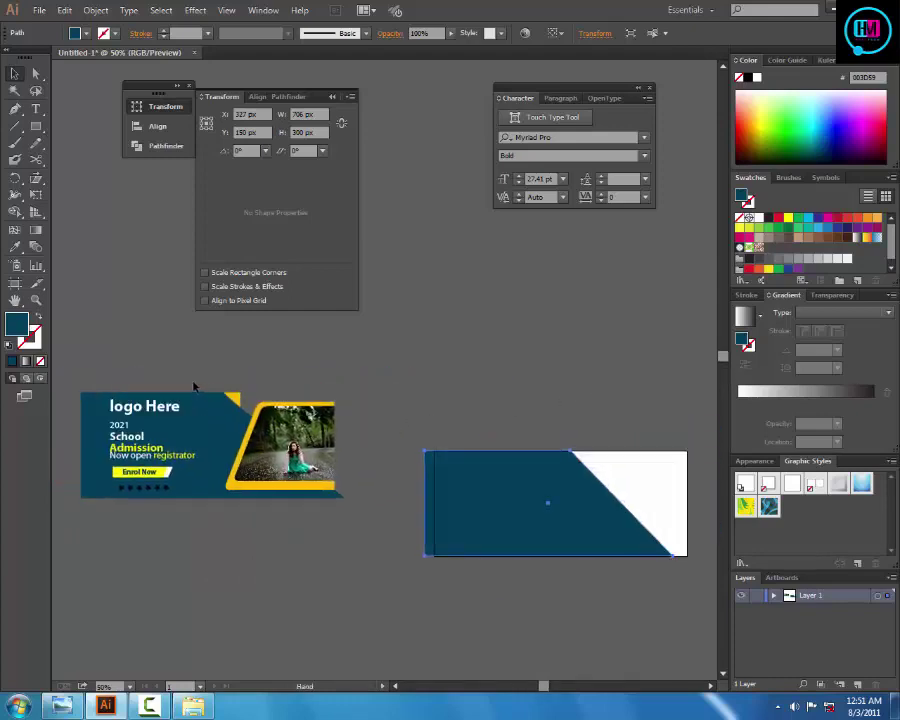
Move the first finished banner up and to the right, above the new one.
key("v")
left_click_drag(269, 446, 617, 326)
left_click(361, 414)
left_click_drag(361, 444, 316, 413)
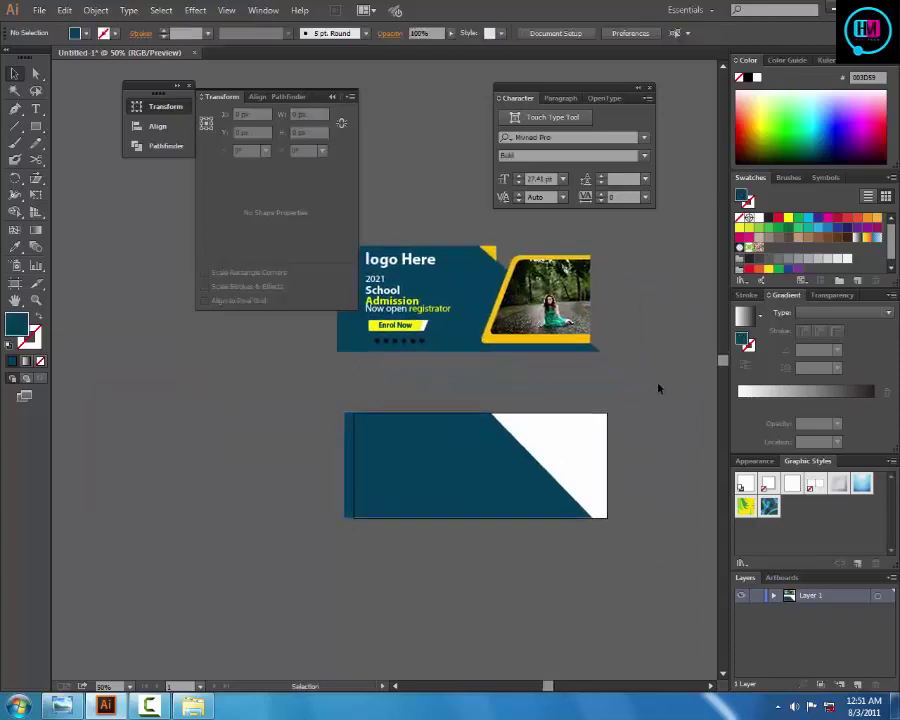
Move the slanted blue shape back onto the white banner, nudged left to its edge.
mouse_move(464, 493)
left_mouse_down()
mouse_move(246, 492)
mouse_move(159, 466)
left_mouse_up()
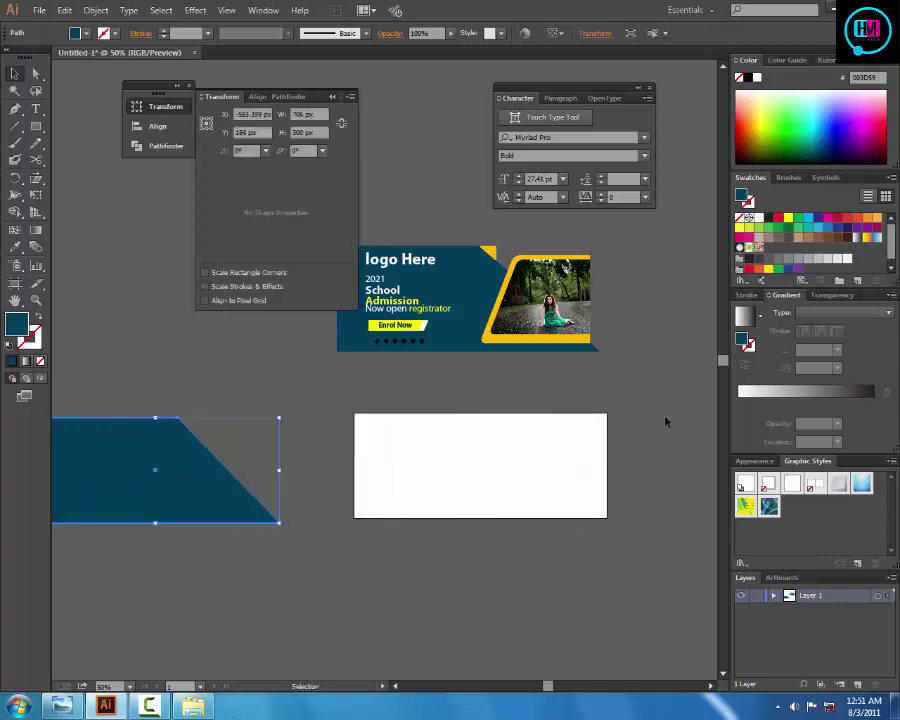
left_click(117, 304)
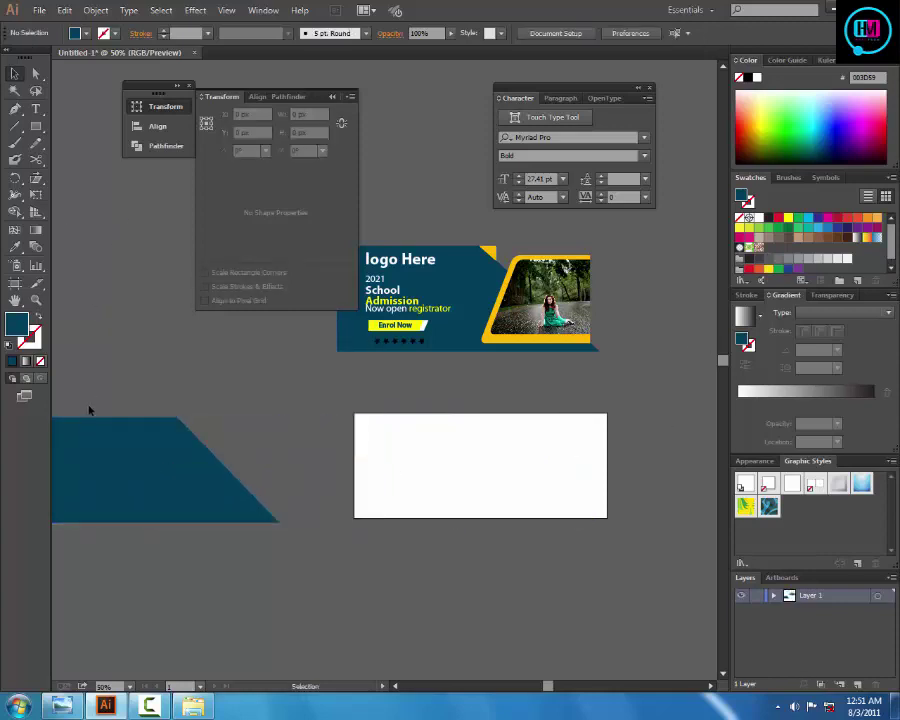
left_click_drag(84, 455, 408, 449)
scroll(422, 435, "up", 1)
scroll(413, 442, "up", 1)
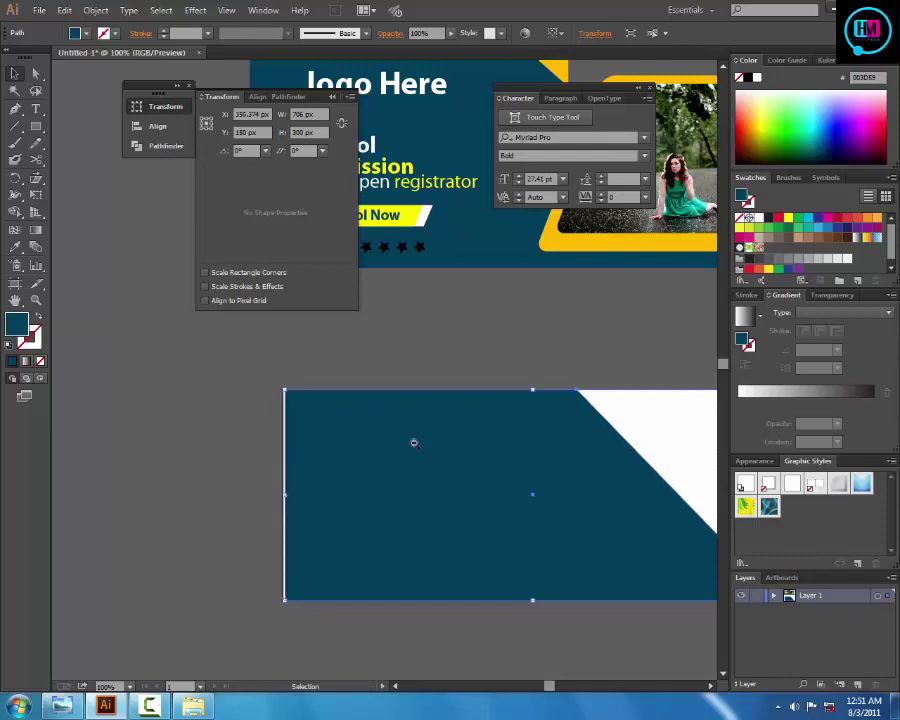
key("Left")
key("Left")
key("Left")
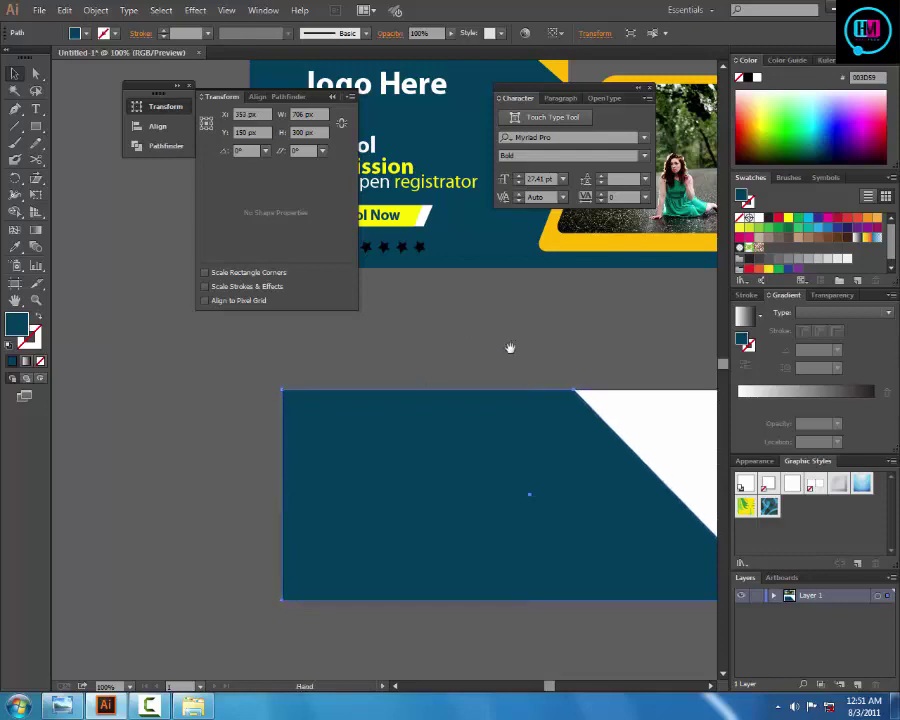
scroll(290, 370, "up", 1)
scroll(290, 370, "right", 5)
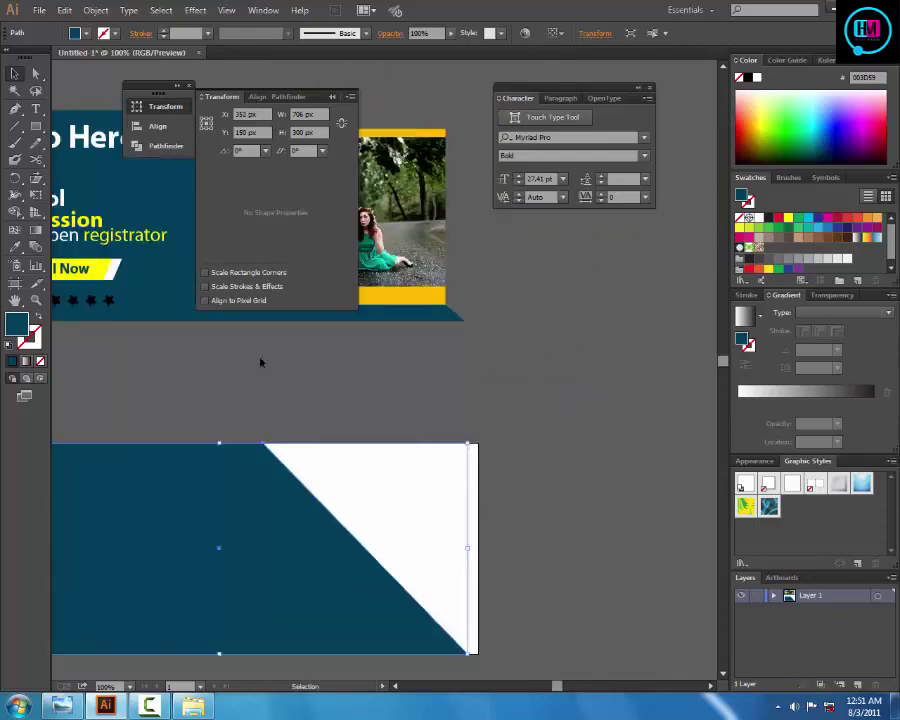
left_click(261, 362)
mouse_move(36, 126)
left_mouse_down()
mouse_move(98, 155)
mouse_move(100, 143)
left_mouse_up()
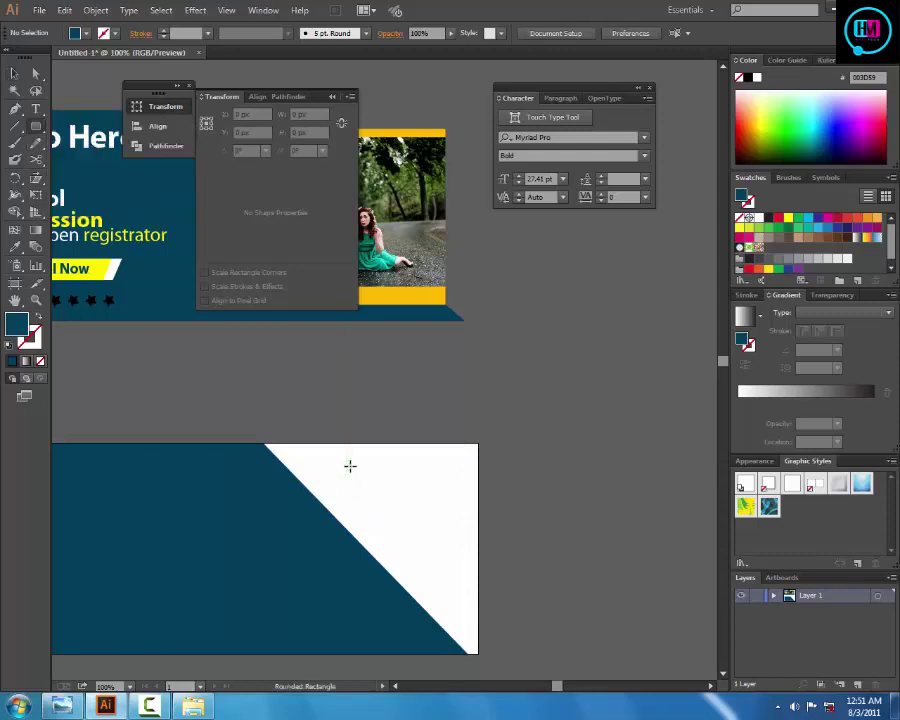
Draw a yellow-filled rounded rectangle over the banner's right side.
mouse_move(337, 461)
left_mouse_down()
mouse_move(388, 561)
mouse_move(538, 653)
mouse_move(583, 629)
left_mouse_up()
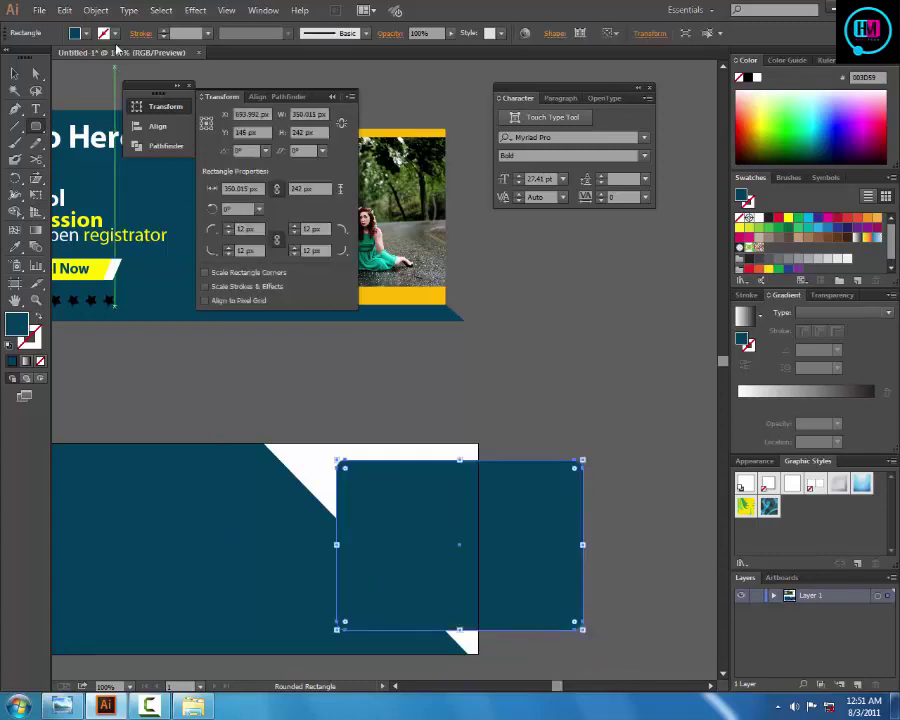
left_click(84, 33)
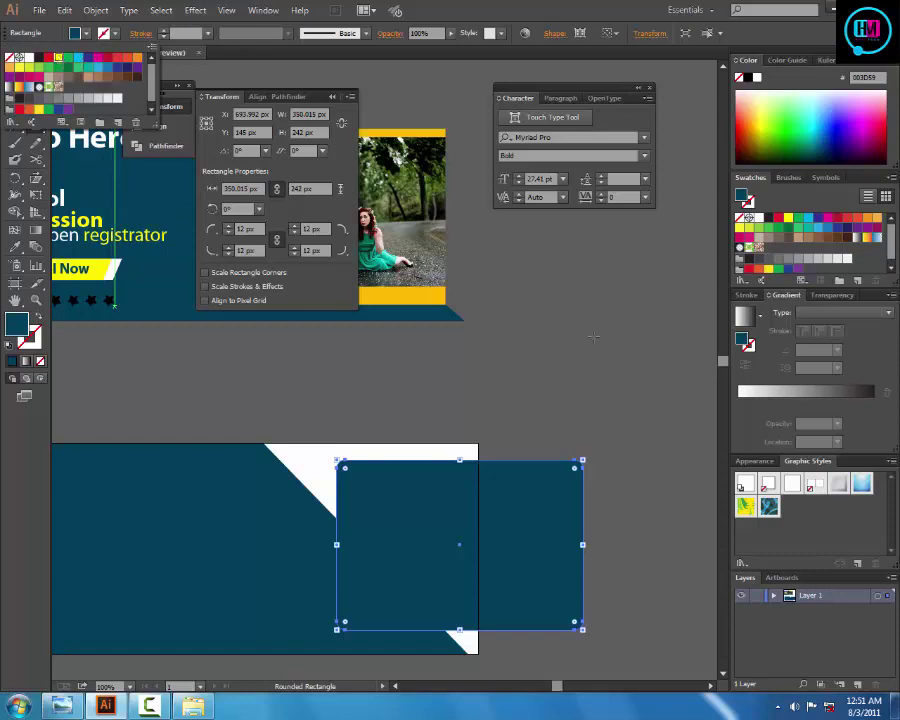
left_click(58, 57)
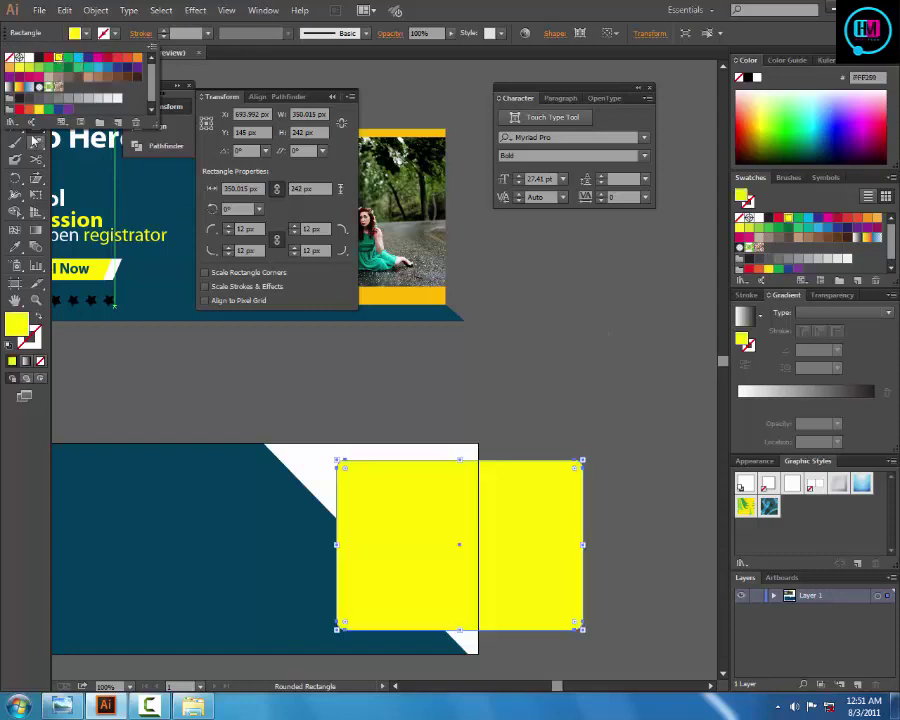
Shear the yellow rectangle into a parallelogram and shift it slightly left.
left_click_drag(38, 185, 97, 195)
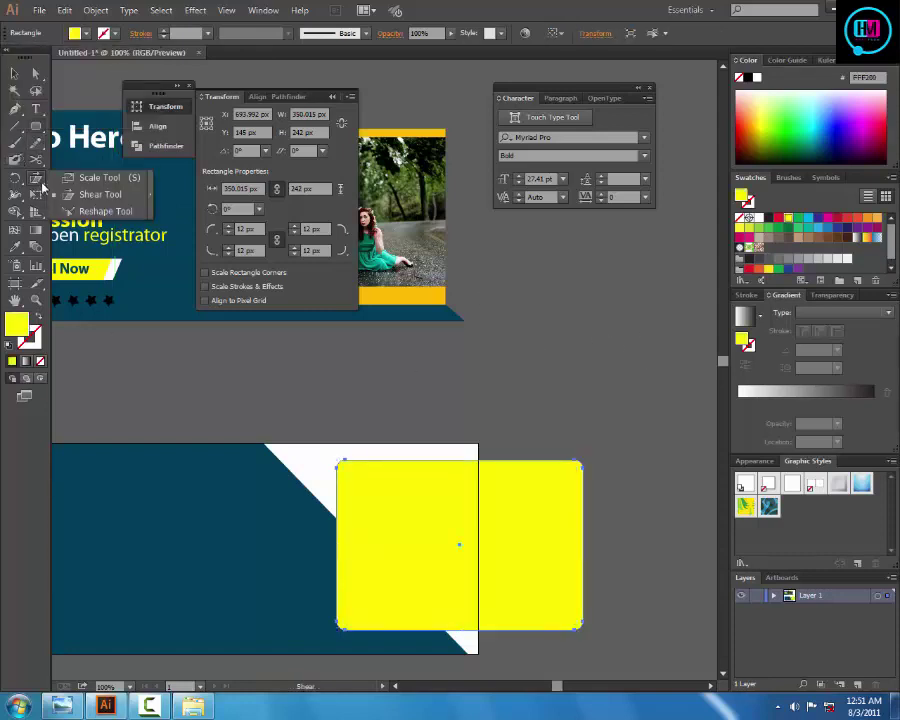
left_click(96, 196)
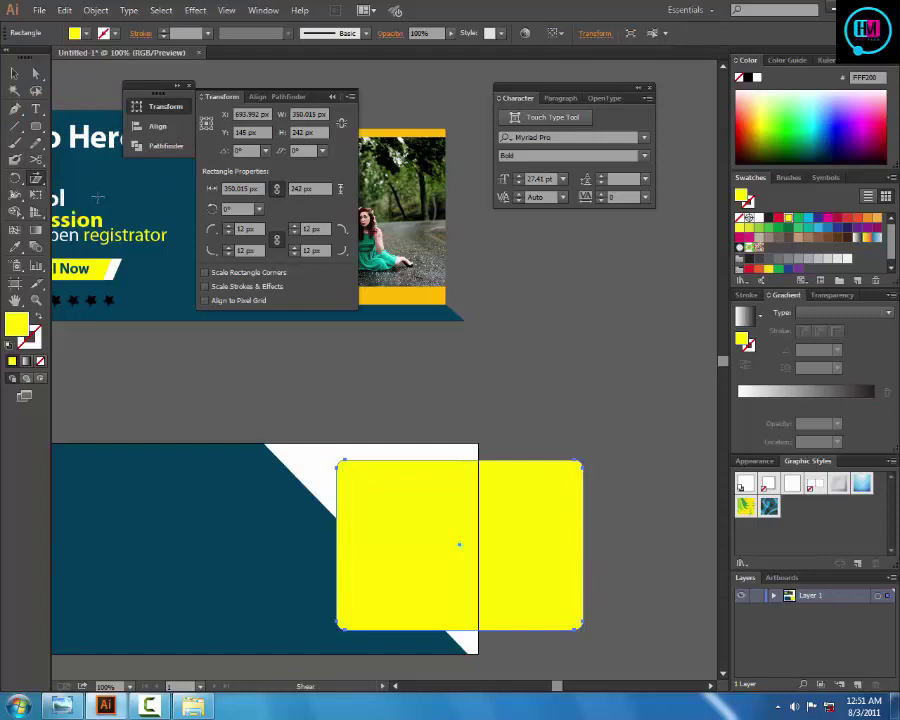
left_click_drag(340, 463, 387, 466)
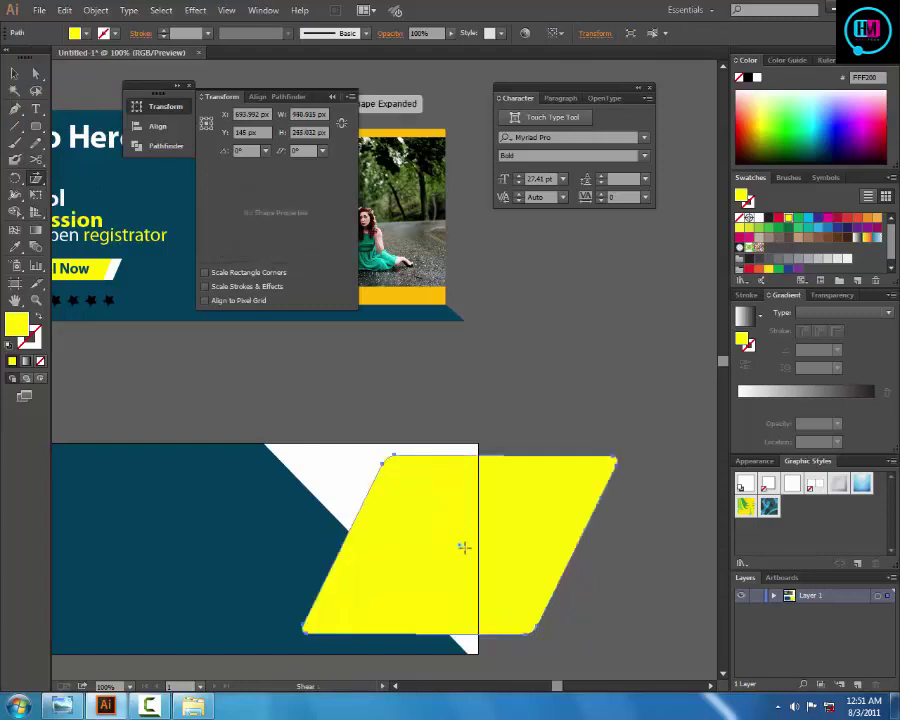
left_click(14, 73)
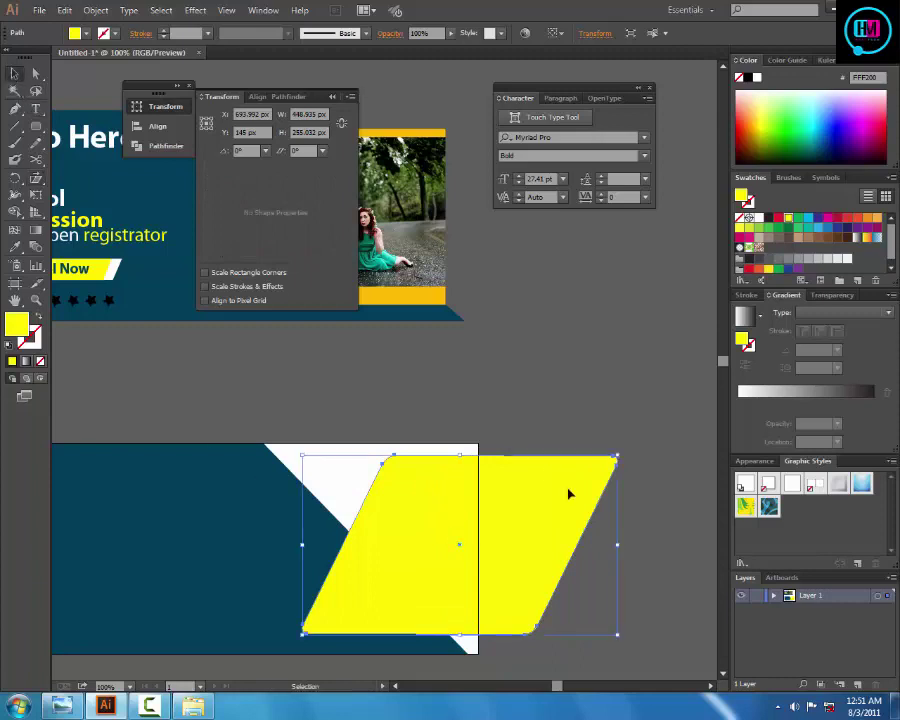
left_click_drag(538, 512, 518, 522)
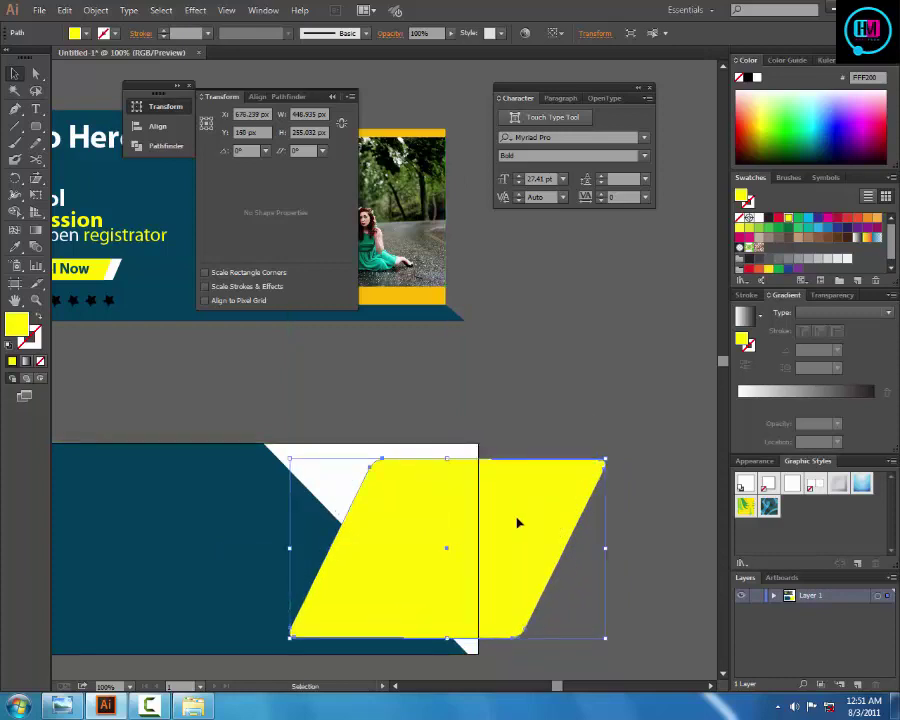
Fill the shape with CMYK Cyan and shrink it to sit inside the yellow parallelogram.
key("a")
key("v")
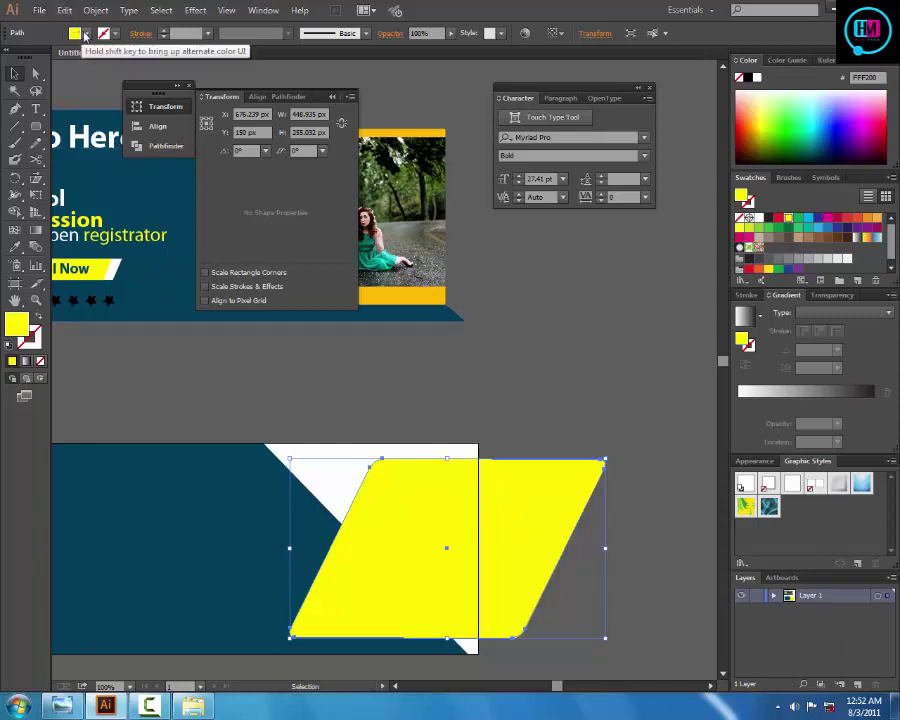
left_click(85, 33)
left_click(76, 62)
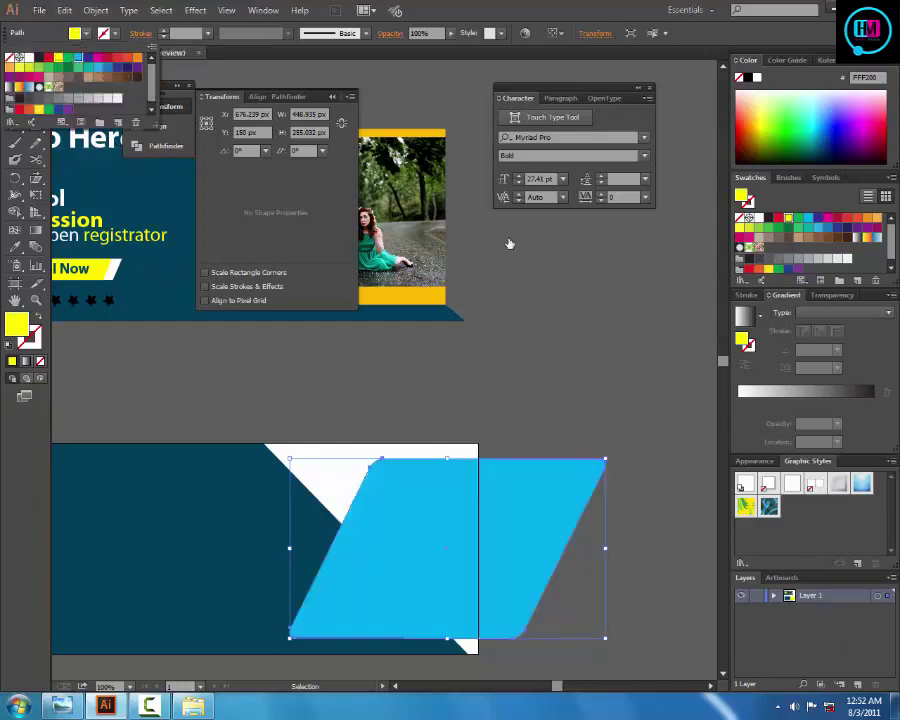
left_click(607, 641)
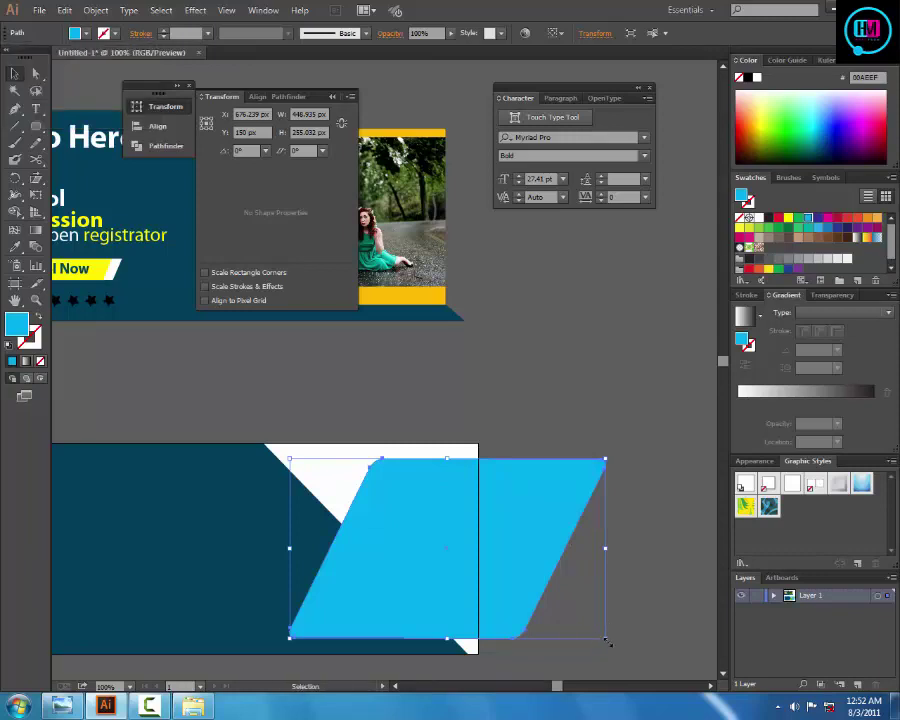
left_click_drag(605, 638, 579, 622)
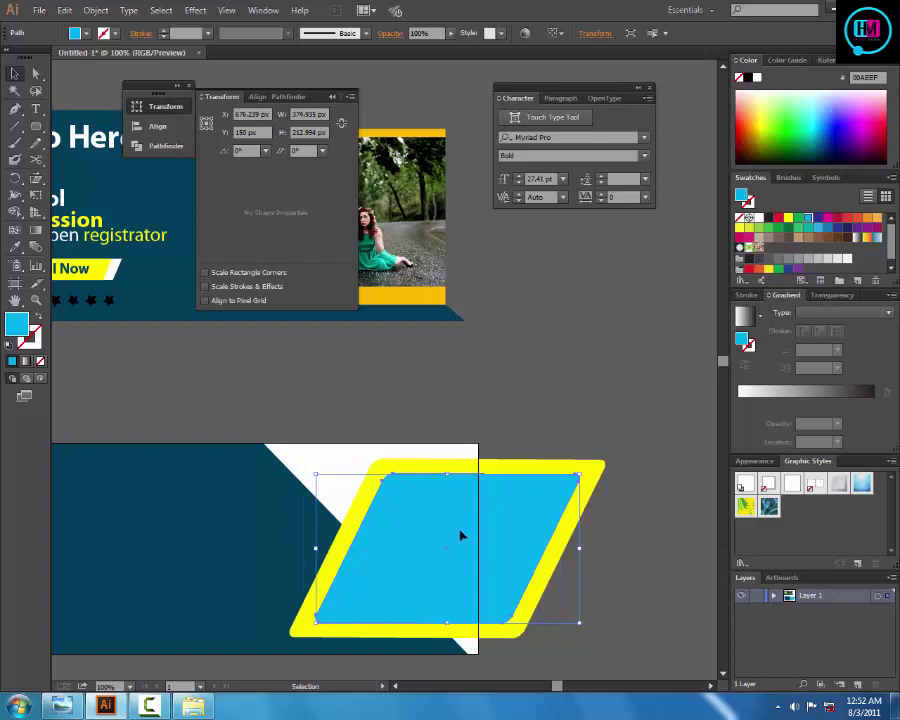
Nudge the cyan shape three left, two up and one right to centre its yellow border.
key("Left")
key("Left")
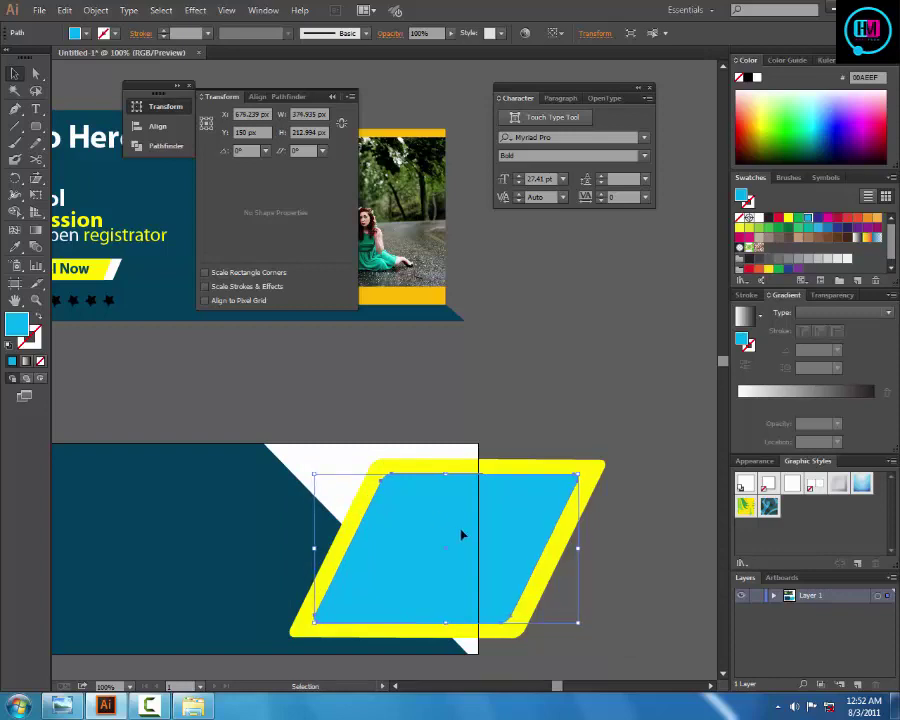
key("Left")
key("Left")
key("Left")
key("Left")
key("Left")
key("Left")
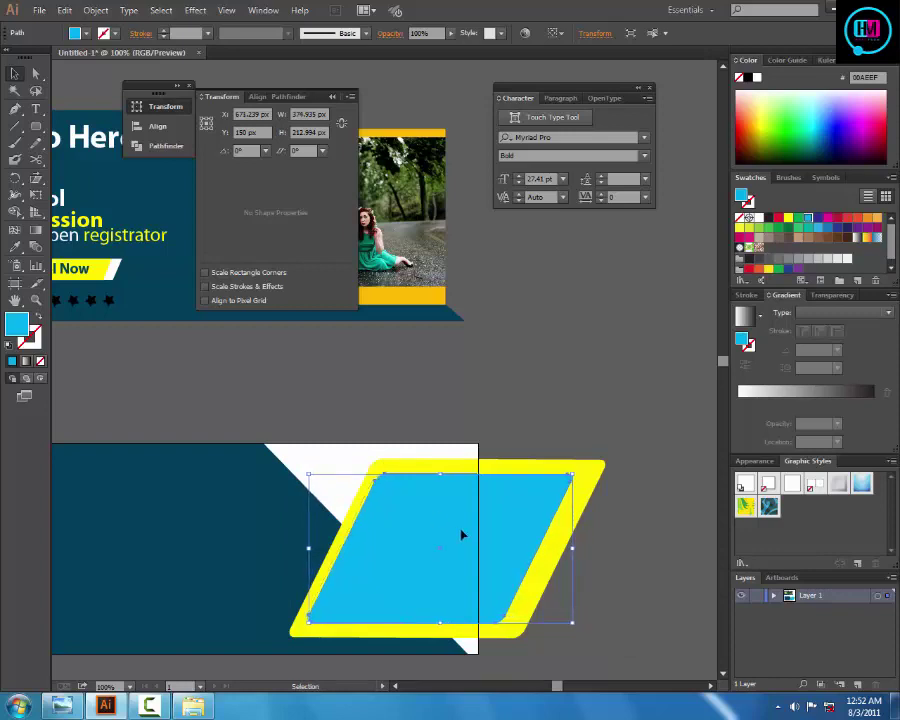
key("Left")
key("Left")
key("Left")
key("Up")
key("Up")
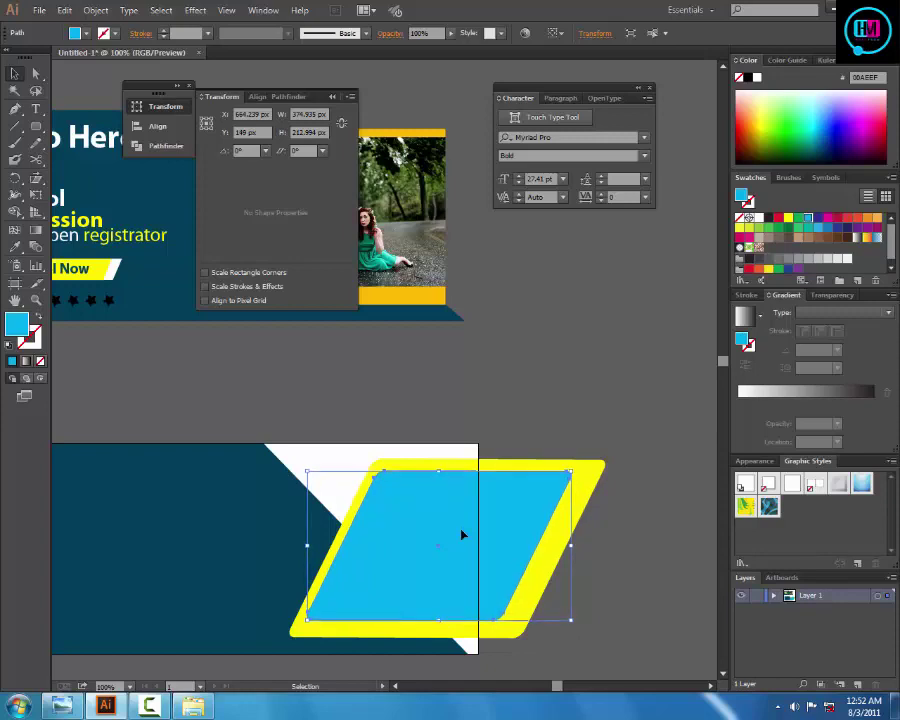
key("Up")
key("Right")
key("Right")
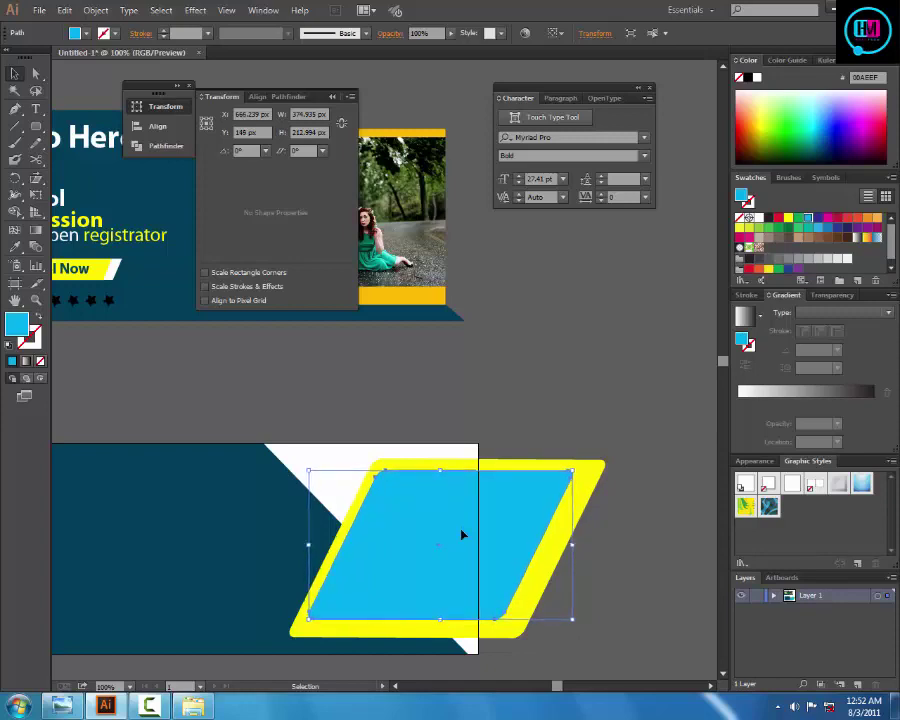
scroll(535, 356, "down", 1)
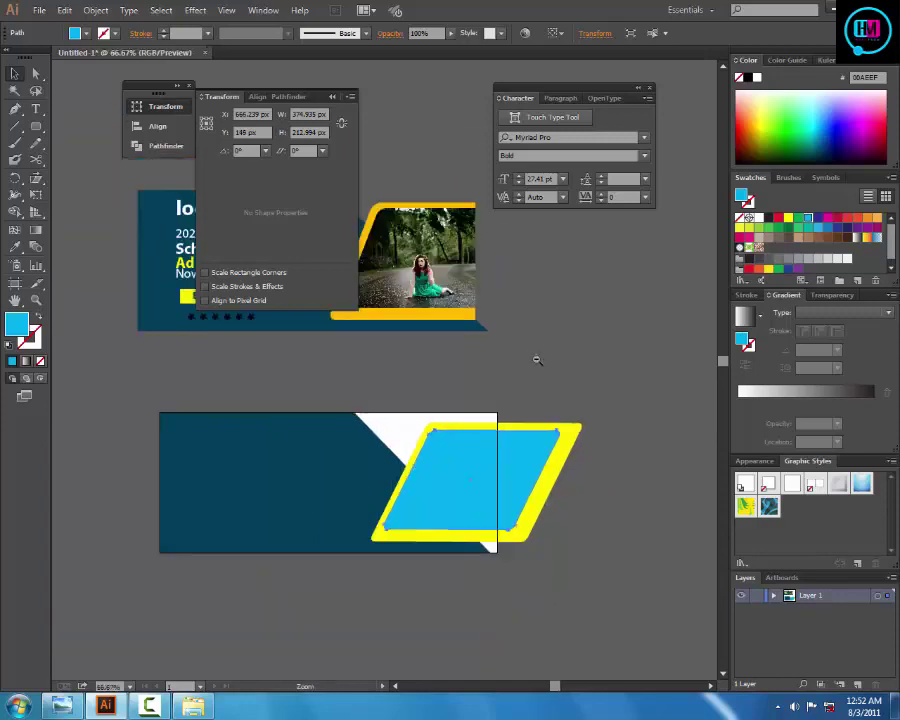
left_click_drag(501, 363, 466, 326)
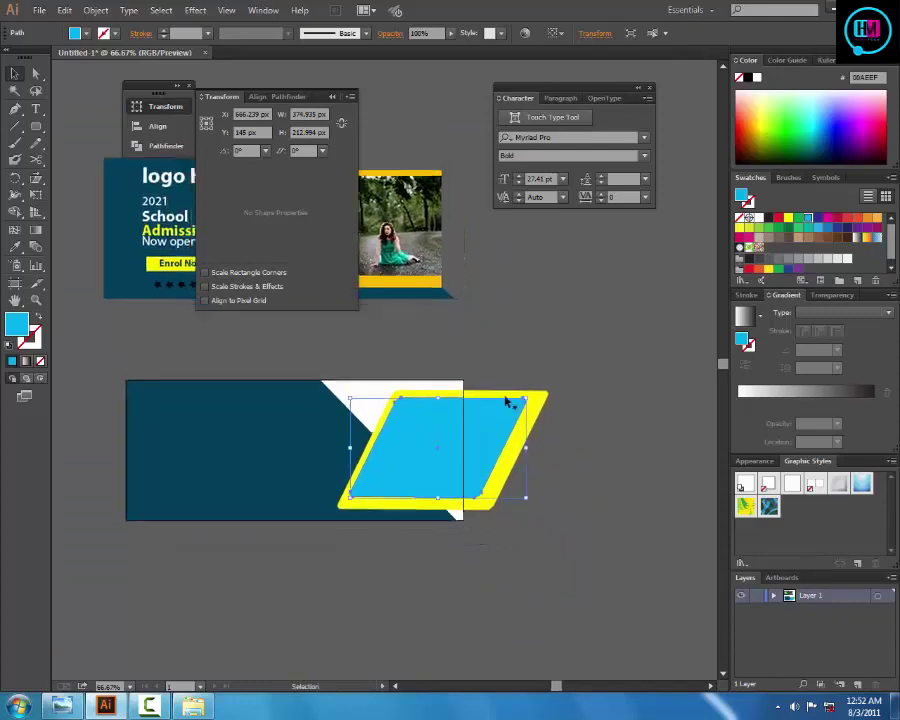
left_click(291, 432)
Reselect the cyan parallelogram, try moving it down, and undo the move.
key("a")
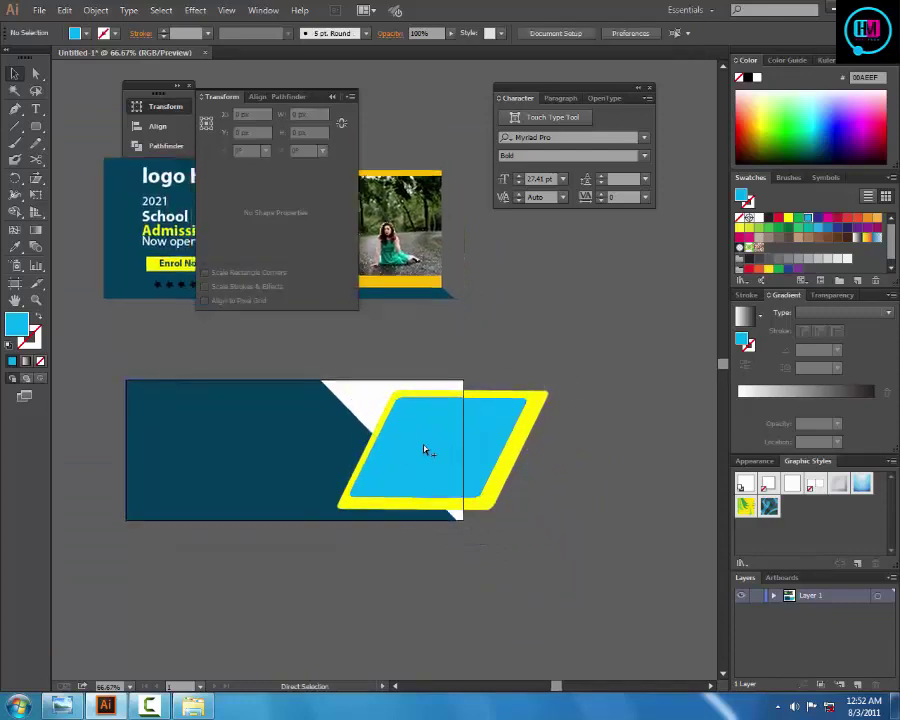
scroll(424, 444, "up", 1)
scroll(424, 444, "down", 2)
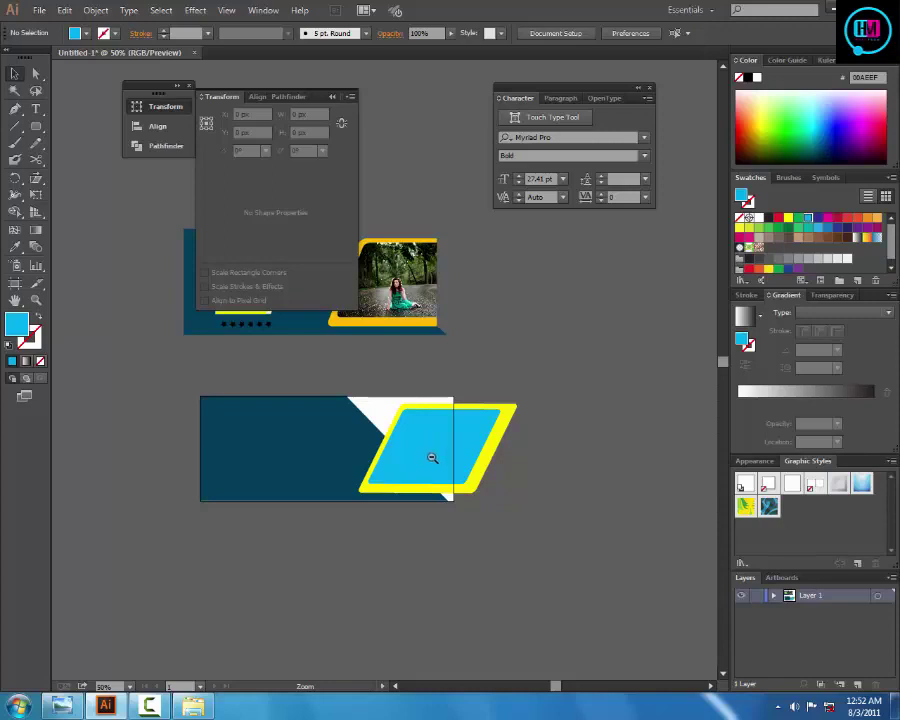
scroll(415, 454, "up", 2)
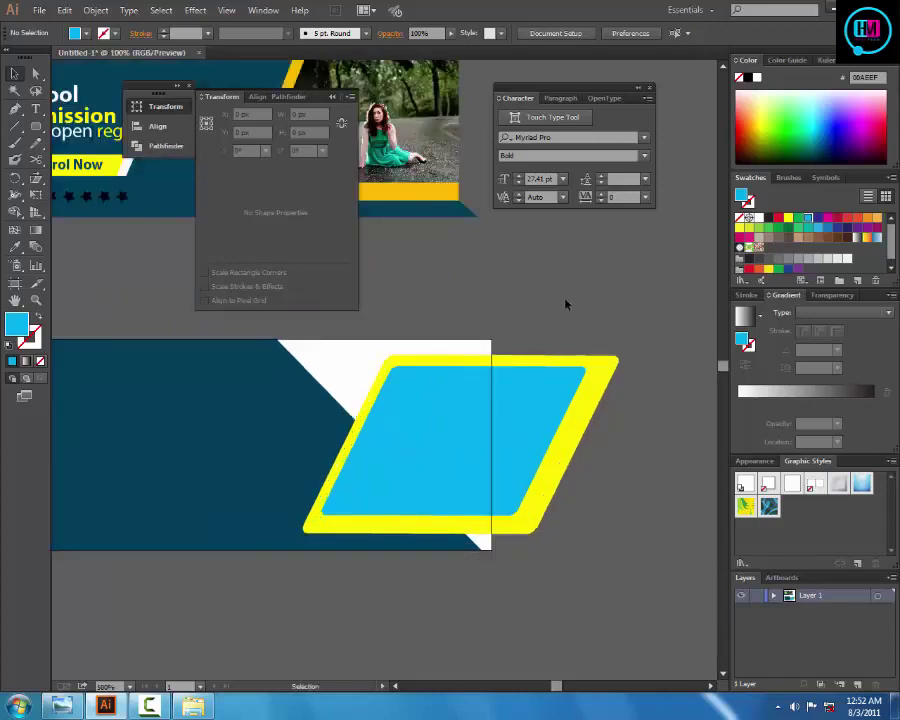
left_click_drag(546, 280, 540, 262)
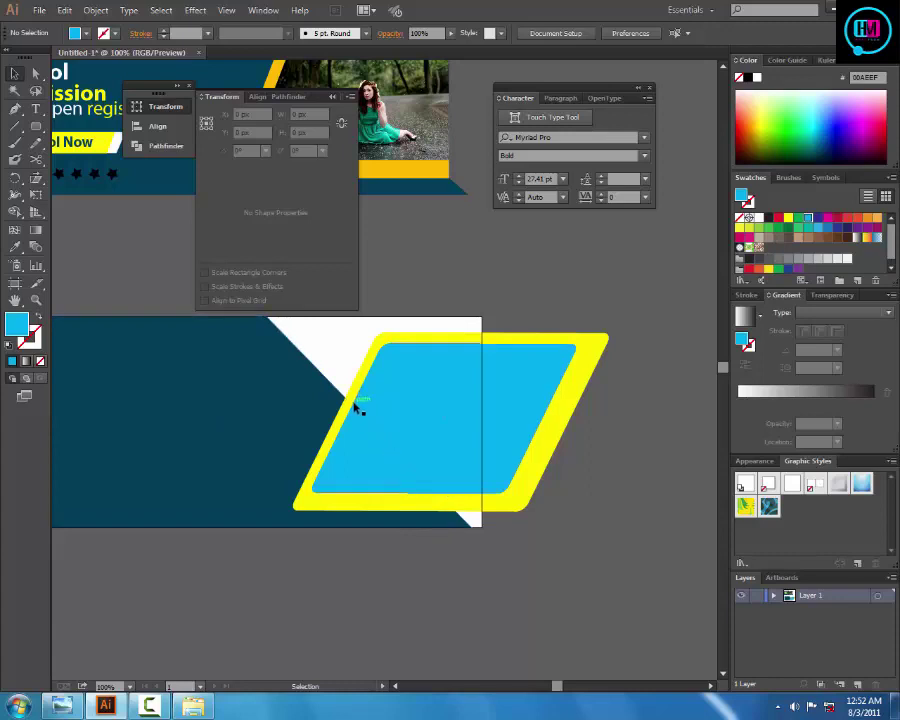
left_click(378, 437)
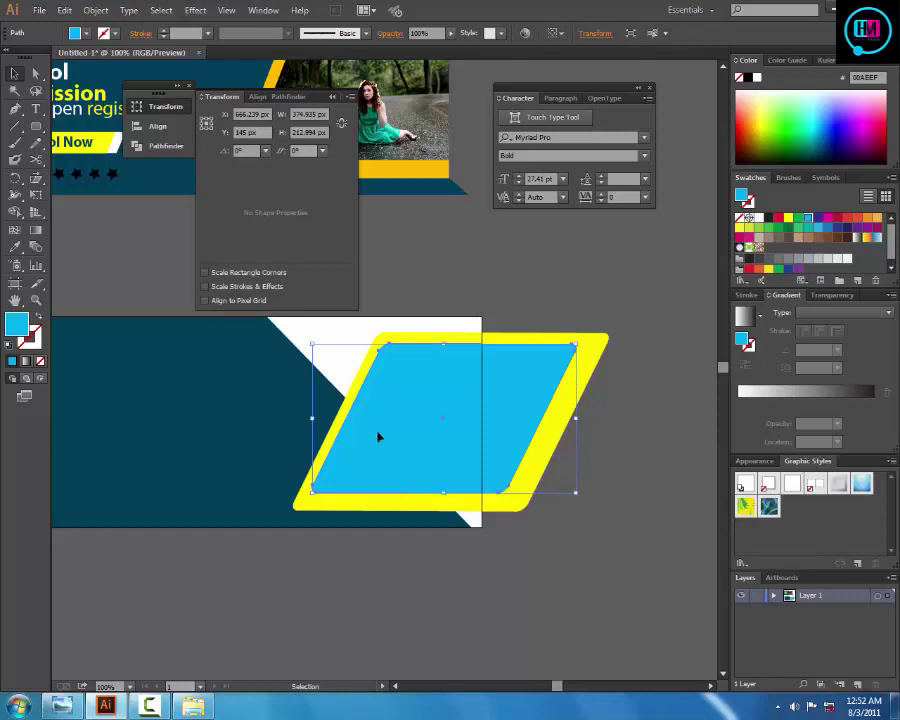
key("a")
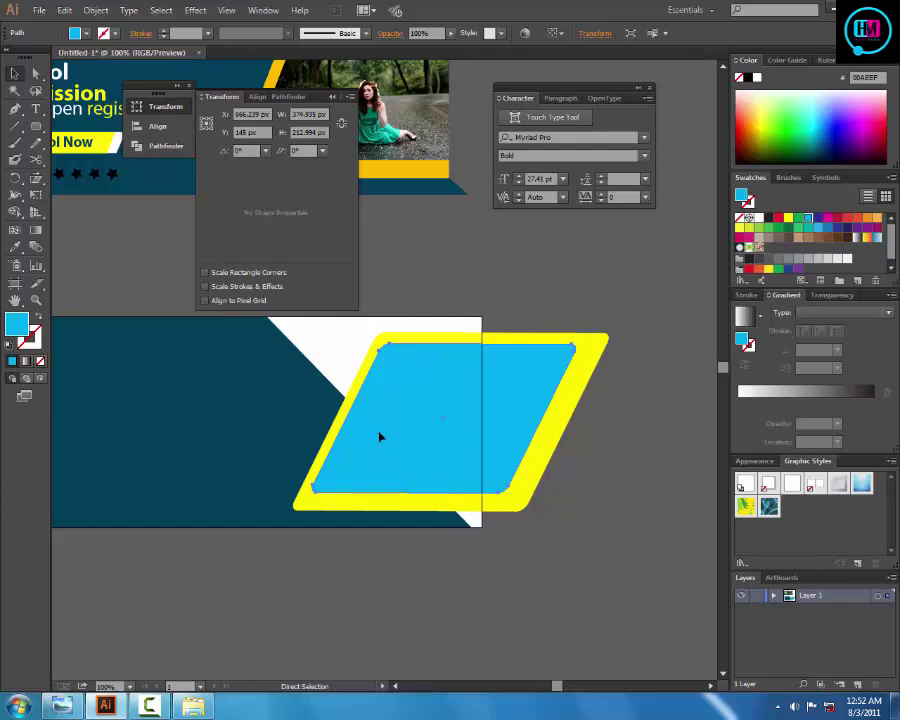
key("v")
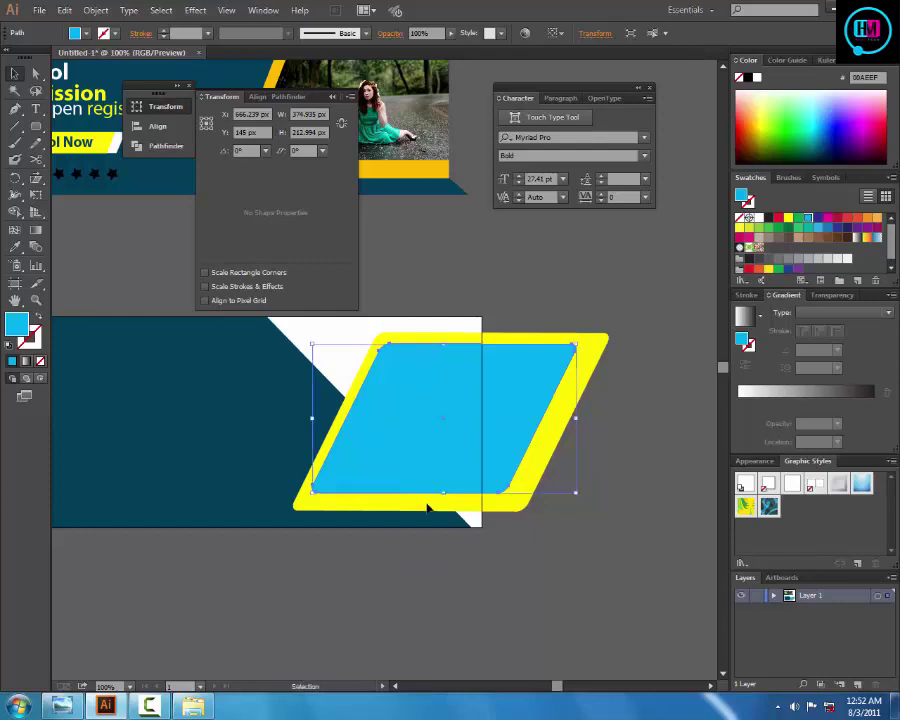
left_click_drag(428, 508, 428, 606)
key("ctrl+z")
left_click_drag(37, 163, 80, 175)
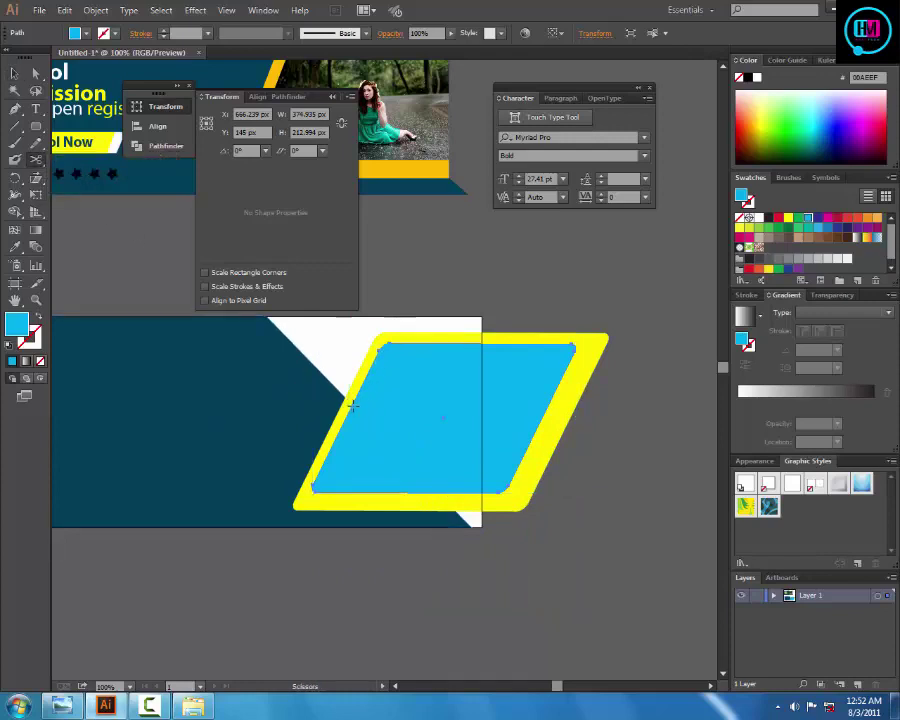
Cut the cyan path at its left and bottom edges with the Scissors tool.
left_click(352, 404)
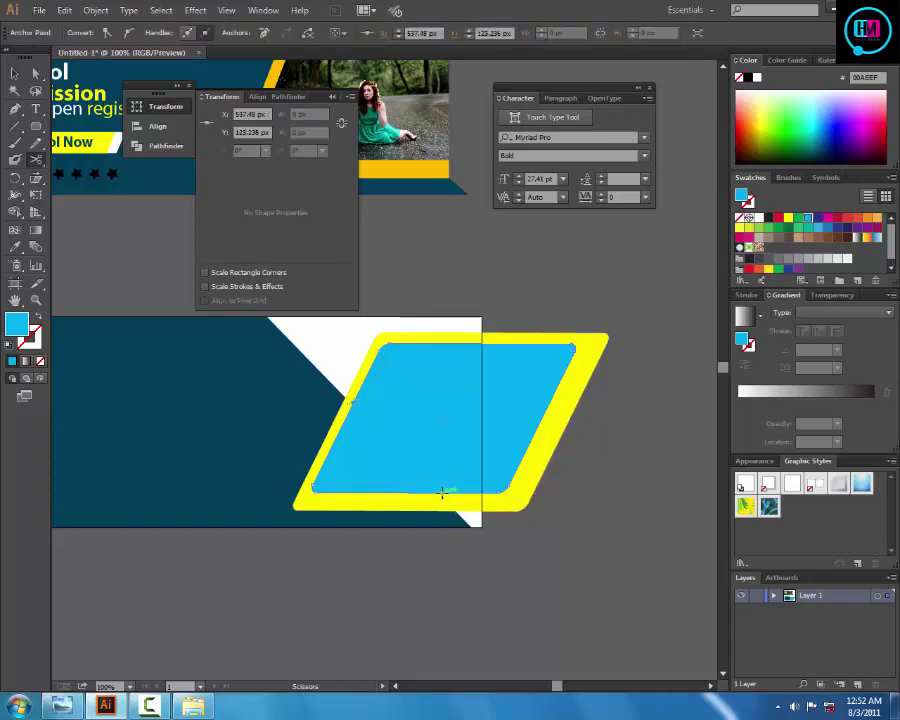
left_click(442, 492)
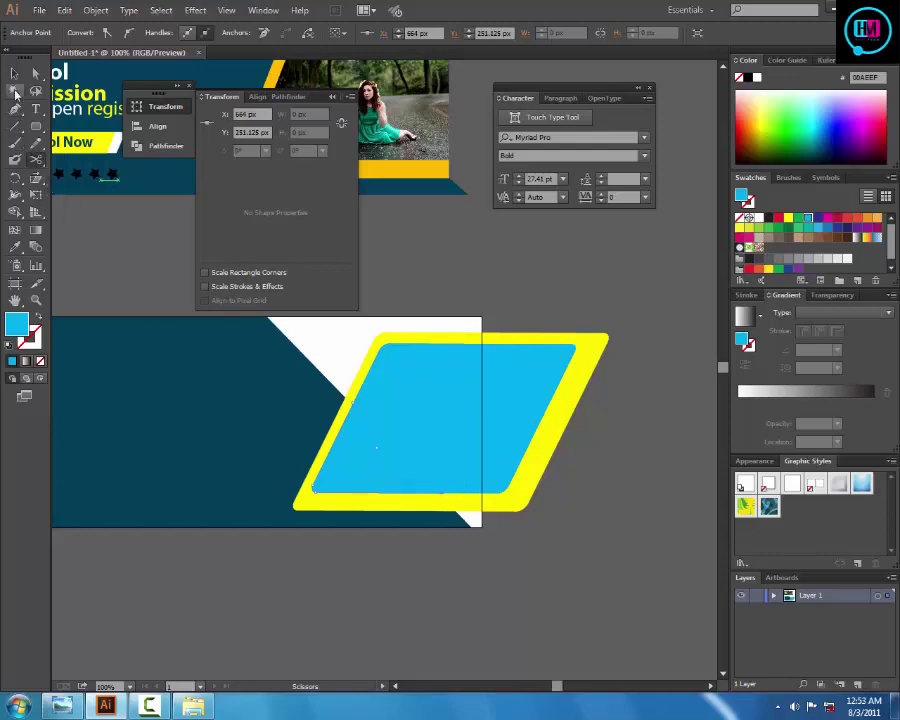
left_click(14, 73)
left_click(523, 420)
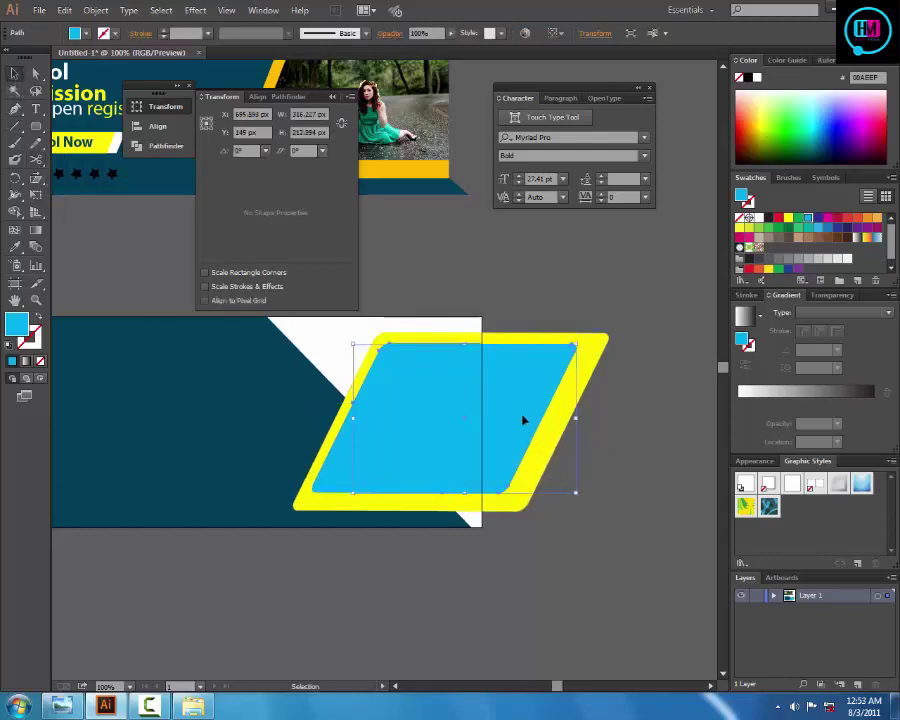
key("ctrl+shift+a")
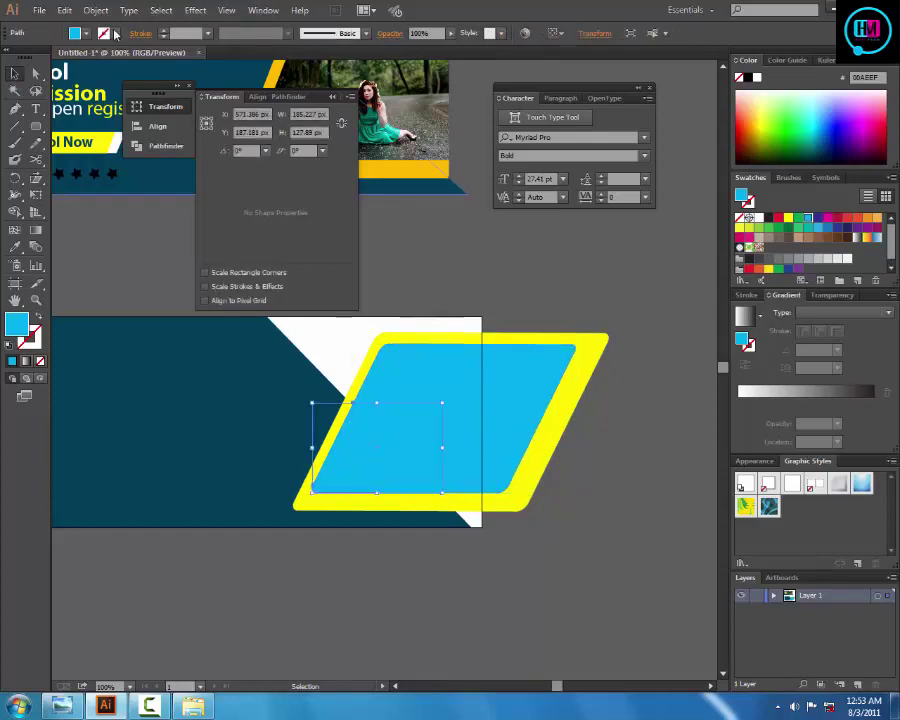
Fill the cut-off lower-left piece green and move the triangle below the banner.
left_click(75, 33)
left_click(67, 72)
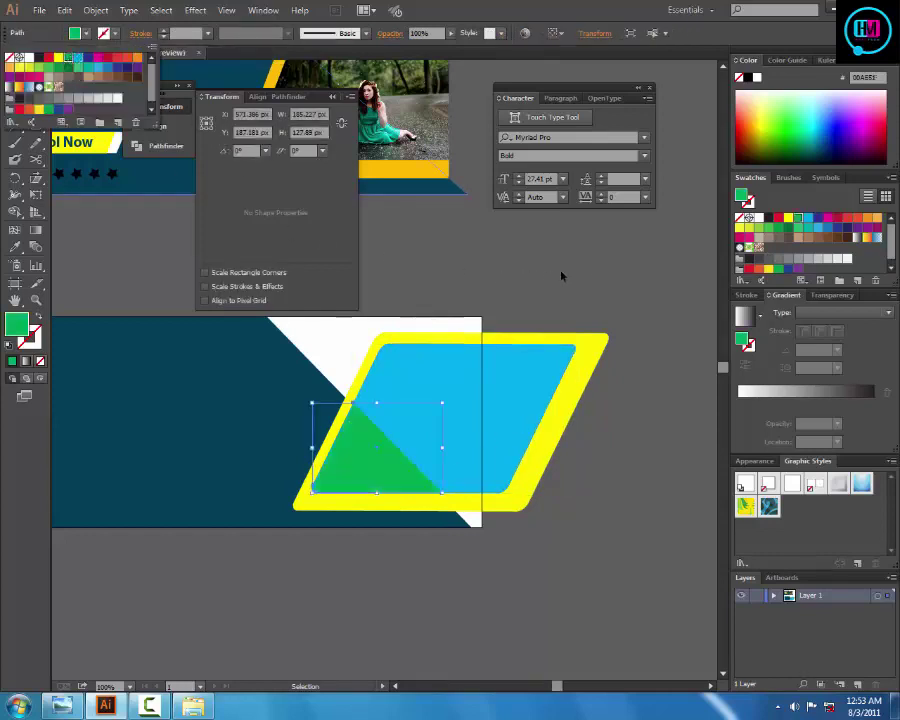
left_click(627, 407)
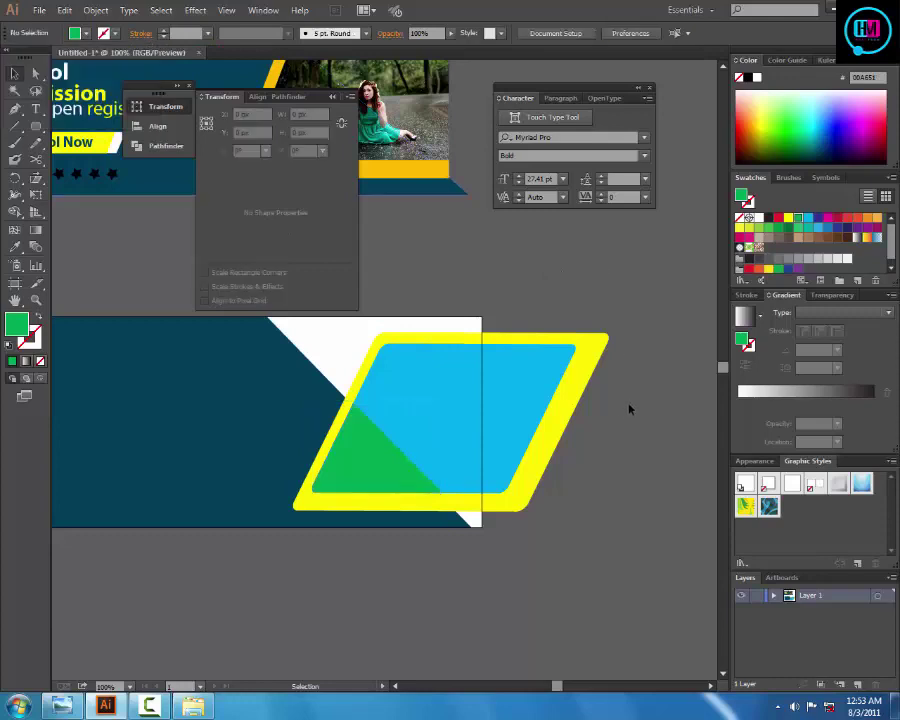
left_click(610, 405, "ctrl+alt")
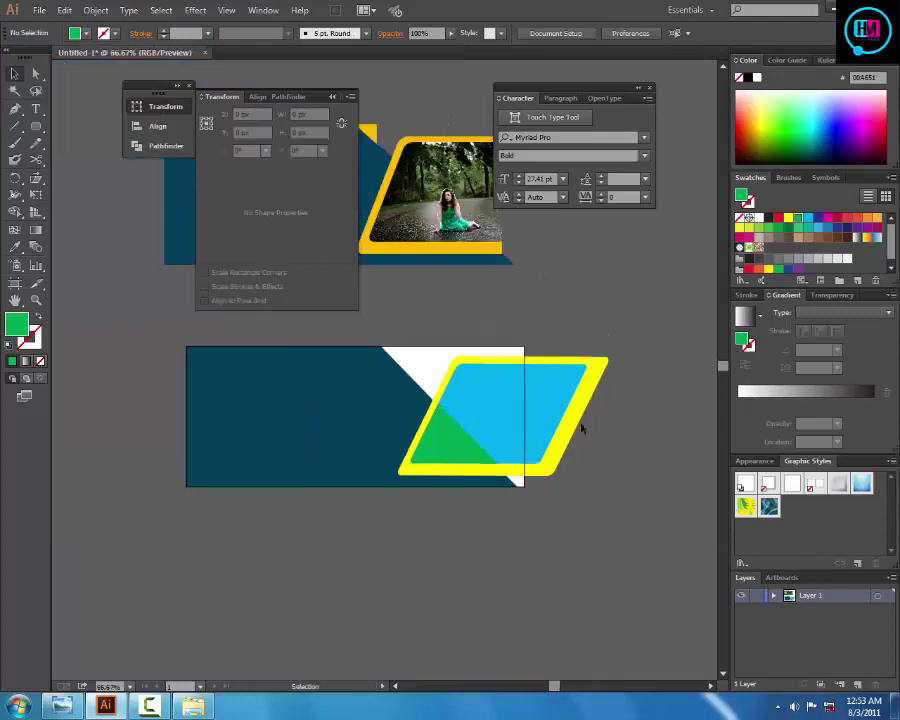
left_click(445, 449)
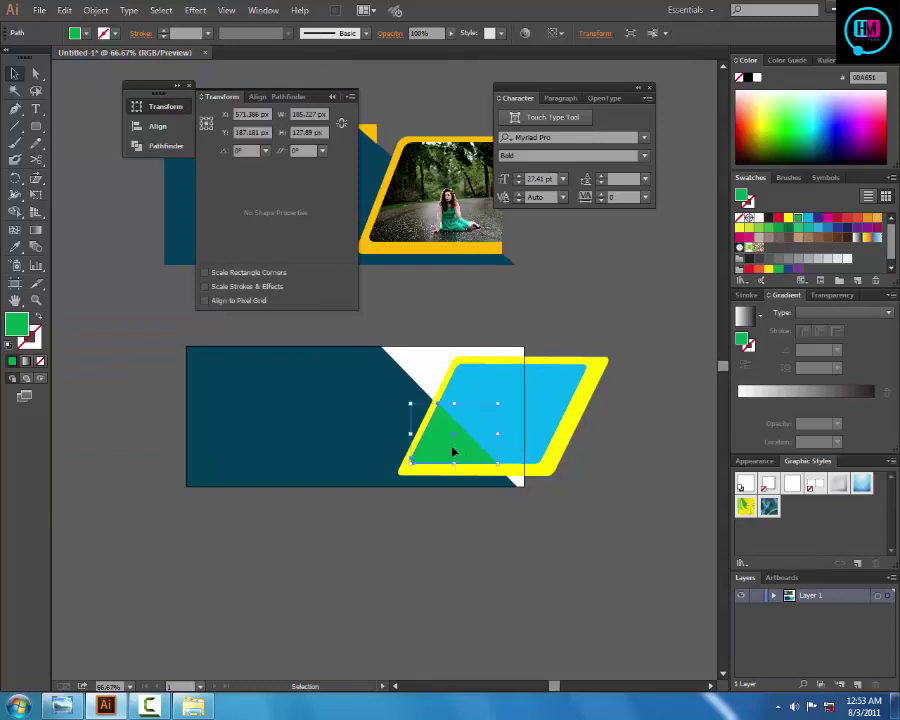
left_click(630, 462)
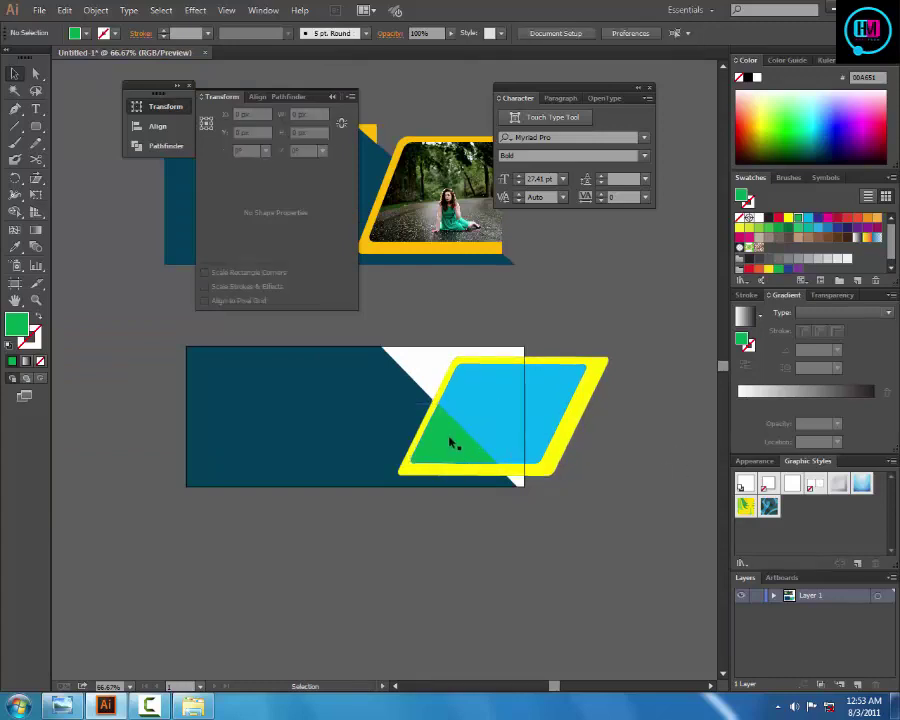
left_click_drag(452, 444, 397, 566)
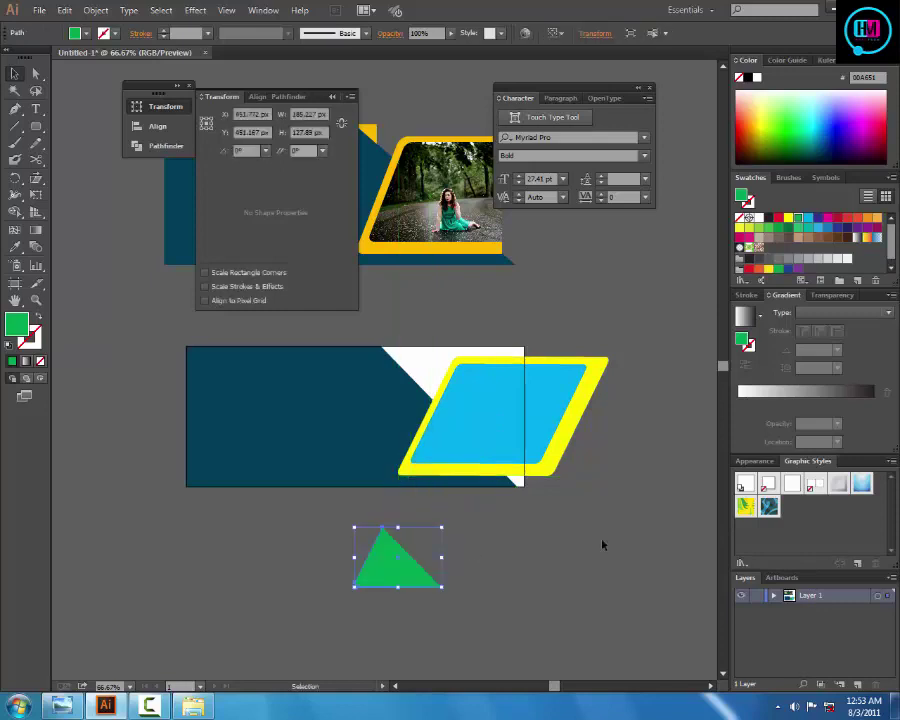
Draw a rectangle covering the shape's overhang past the banner's right edge.
left_click(644, 489)
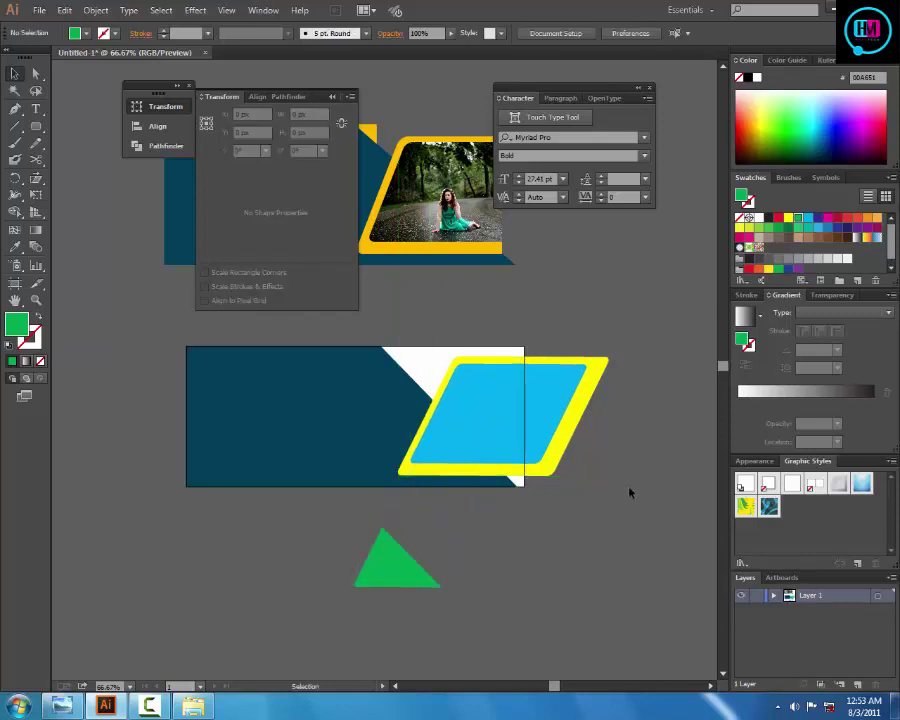
key("ctrl+space")
left_click(593, 446)
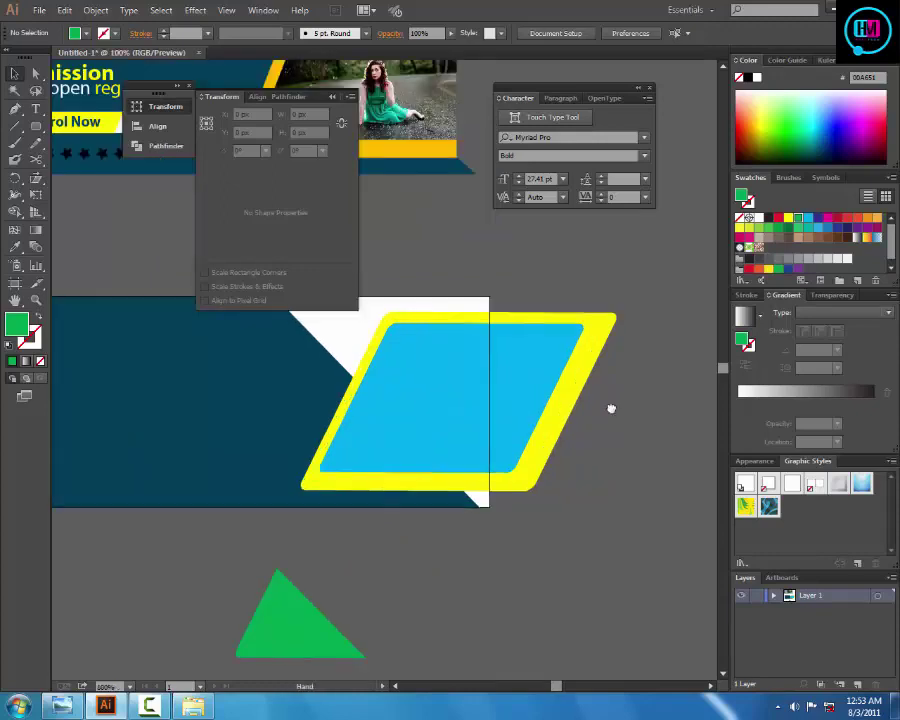
left_click_drag(611, 408, 590, 432)
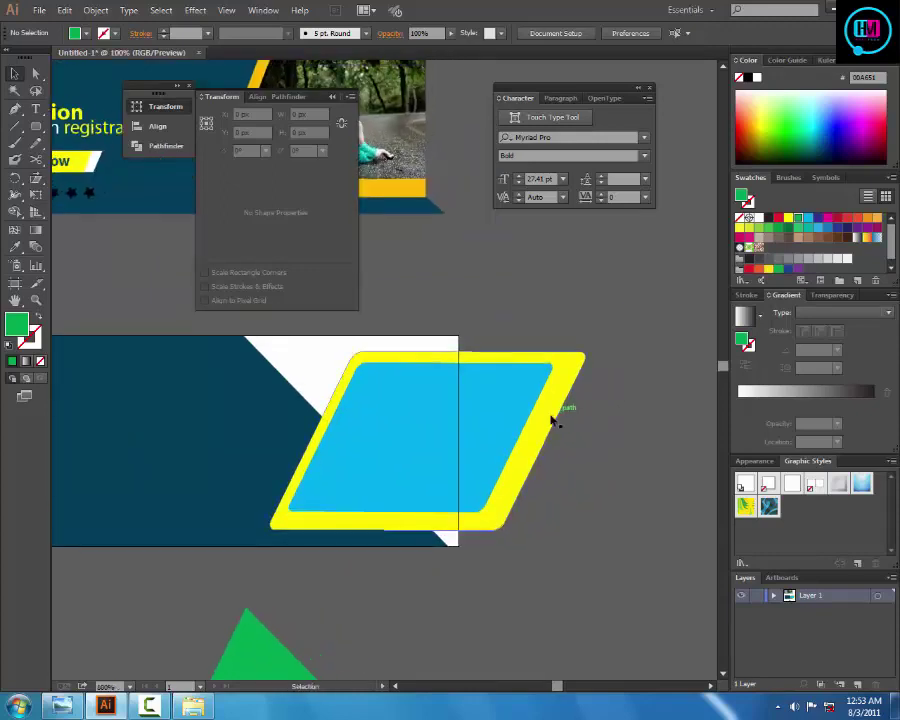
left_click_drag(36, 127, 80, 123)
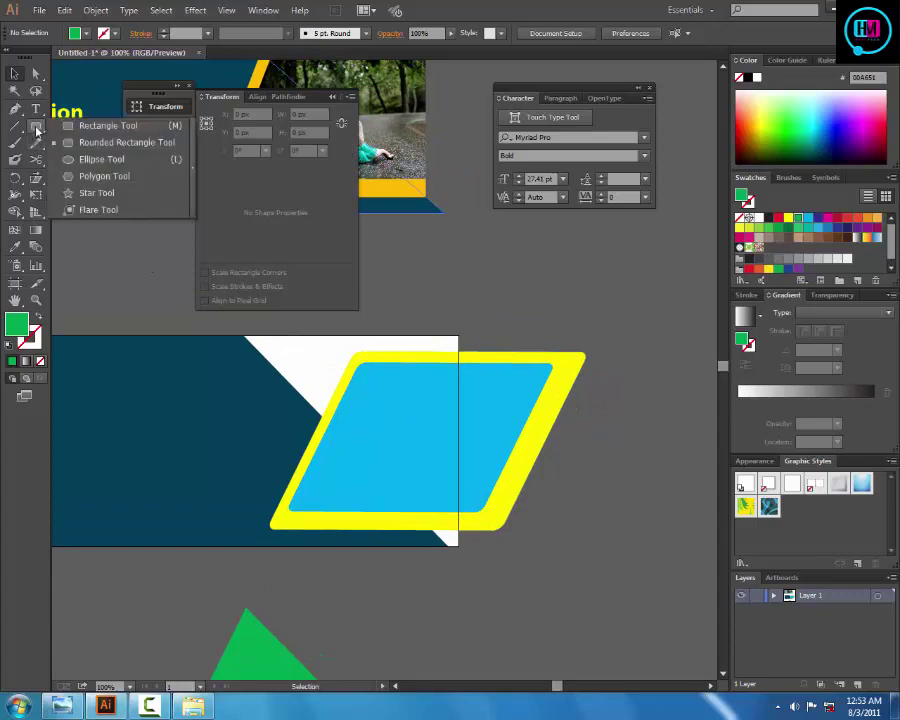
left_click_drag(637, 270, 459, 592)
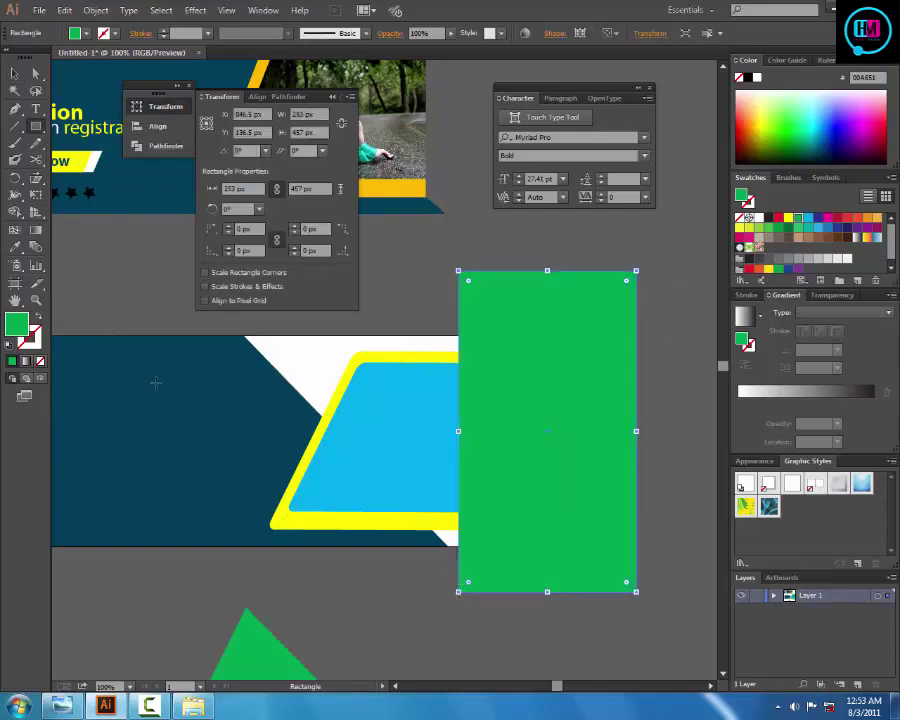
Select all and Alt-drag with Shape Builder to delete the overhanging pieces.
key("ctrl+a")
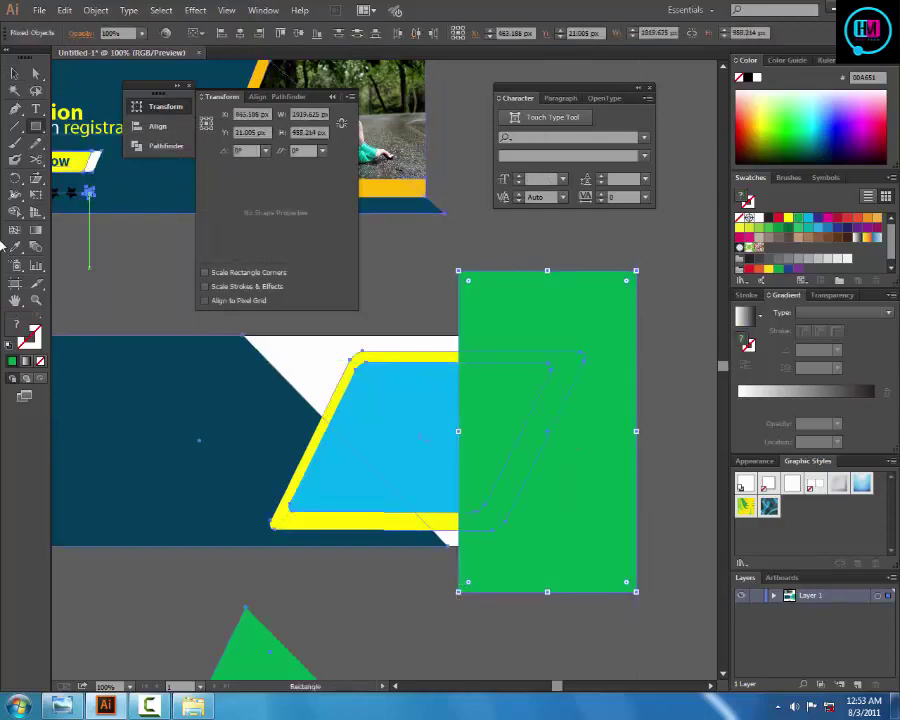
left_click(15, 211)
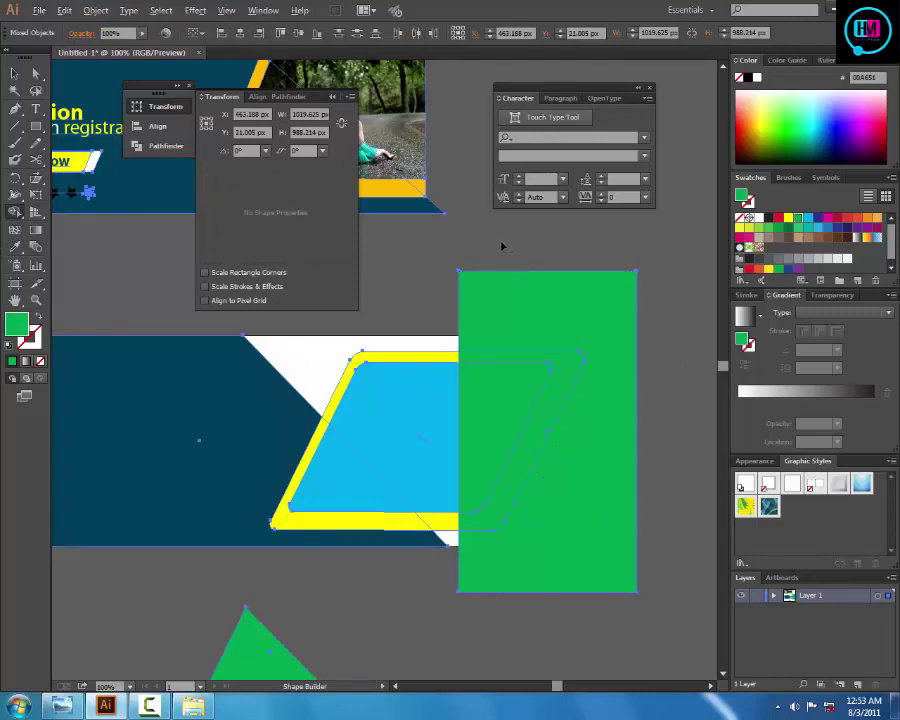
left_click_drag(510, 272, 510, 588)
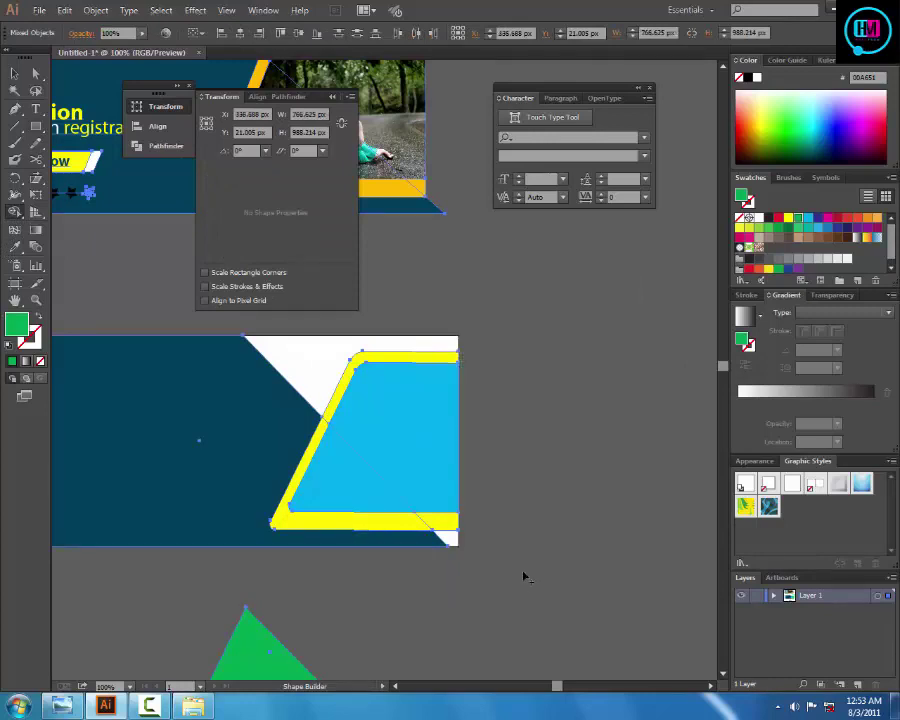
left_click(15, 73)
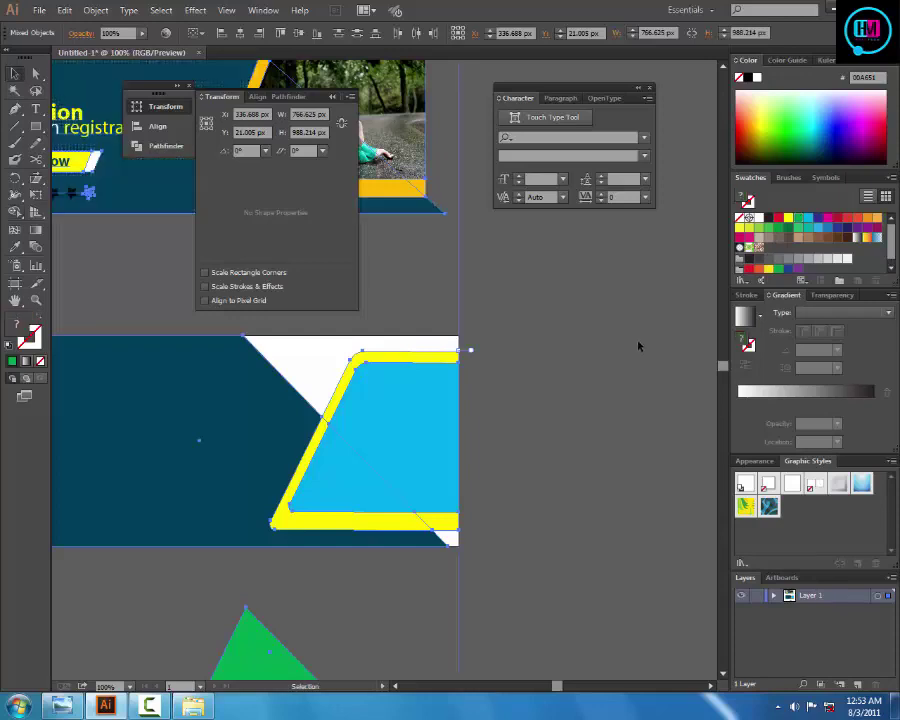
key("ctrl+shift+a")
left_click(405, 393)
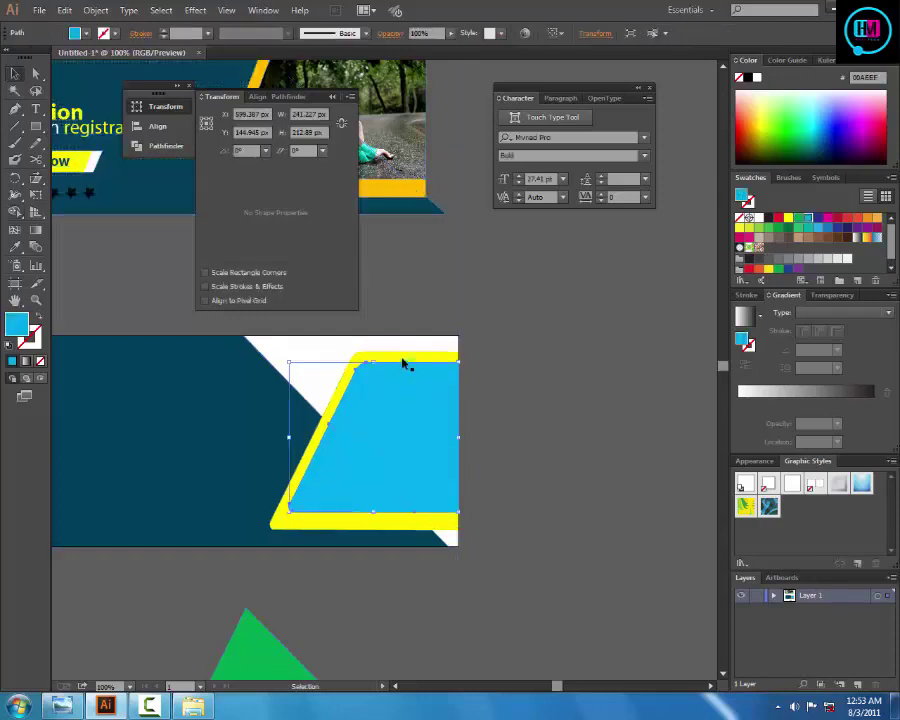
left_click(403, 357)
Draw a small yellow Pen-tool triangle at the banner's top edge beside the diagonal.
key("ctrl+shift+a")
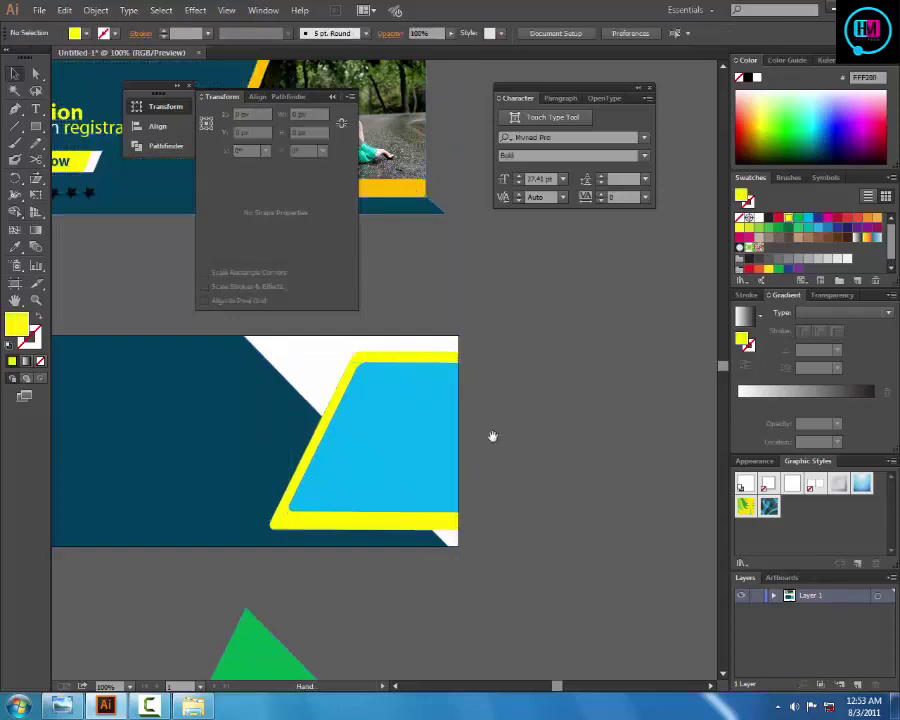
left_click_drag(492, 436, 578, 428)
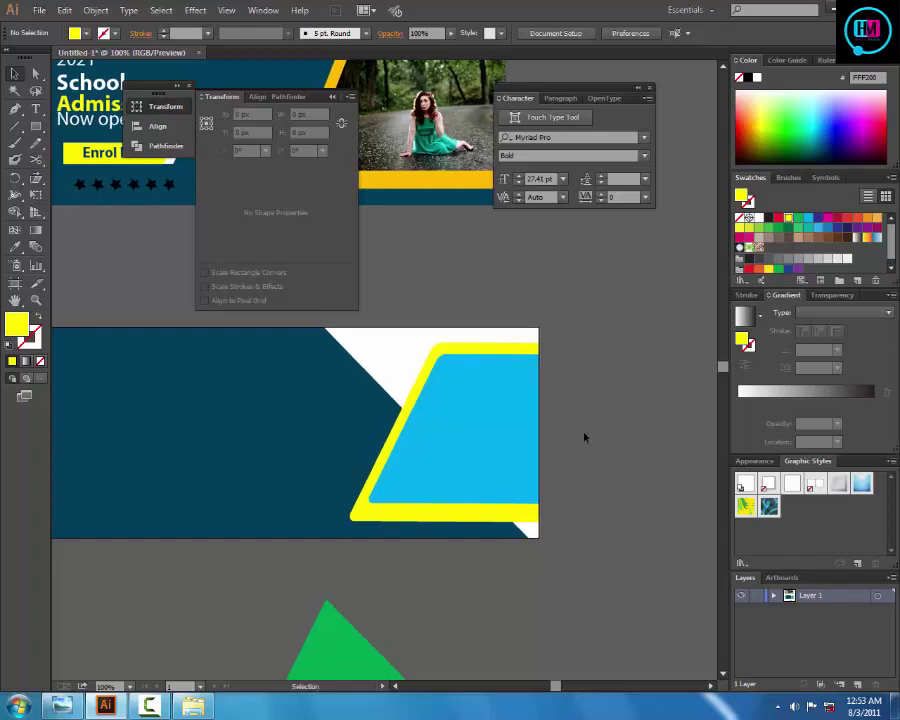
left_click(14, 107)
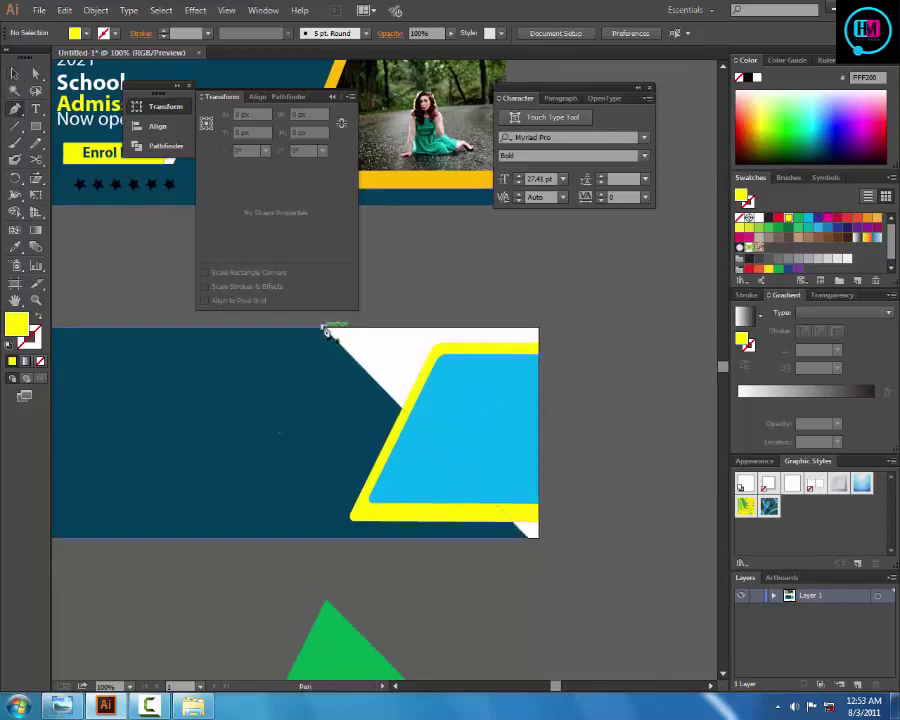
mouse_move(324, 330)
left_mouse_down()
mouse_move(358, 346)
mouse_move(358, 332)
left_mouse_up()
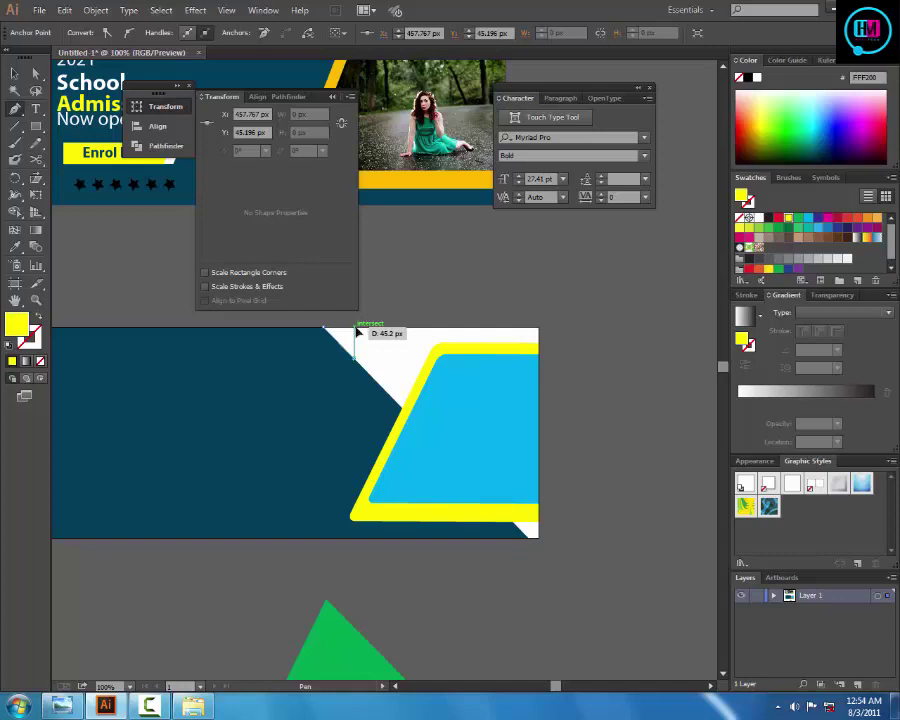
left_click(324, 328)
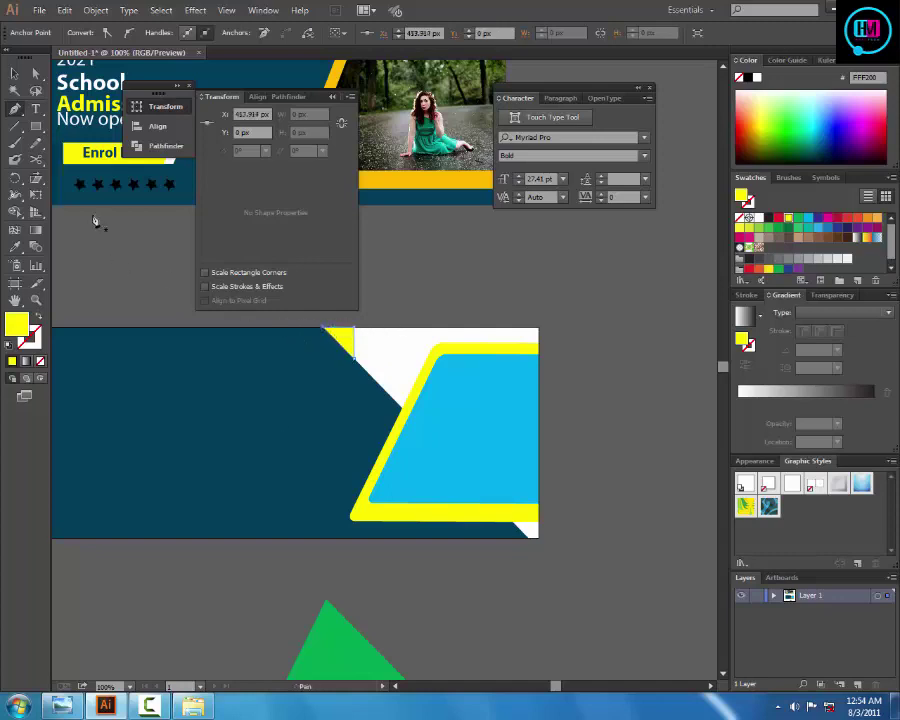
left_click(14, 73)
left_click(506, 281)
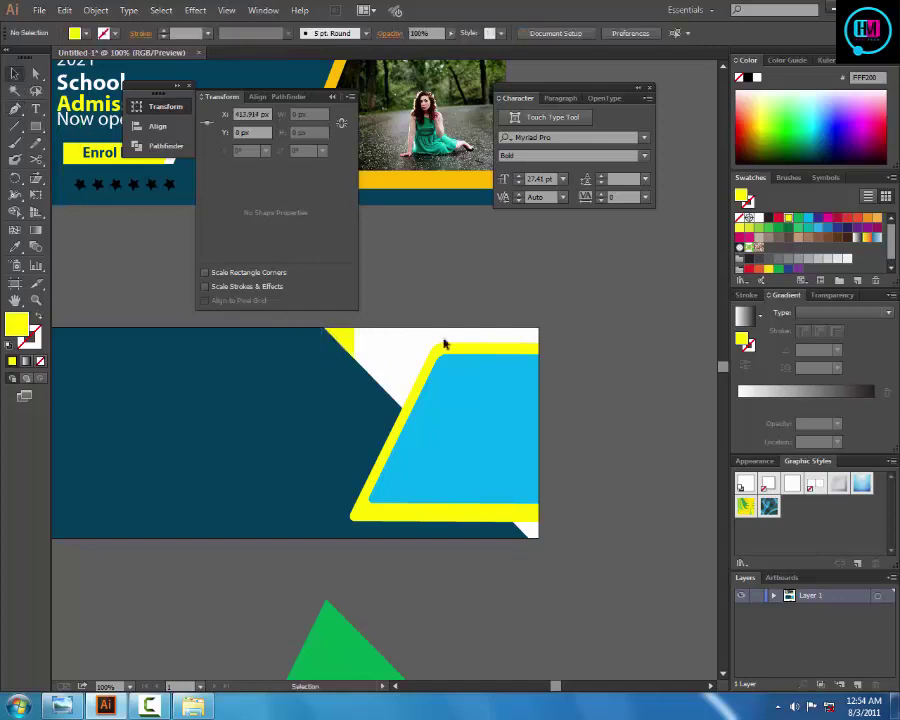
left_click(502, 463)
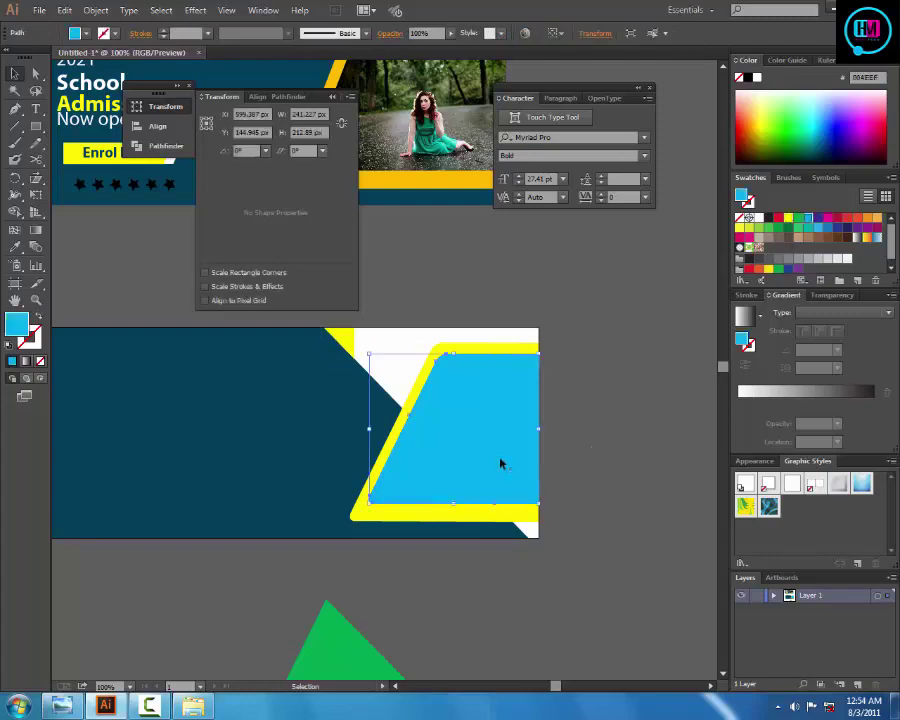
Open the sad images folder and drag 5f15a08f657cc.jpg toward Illustrator via the taskbar.
left_click(831, 10)
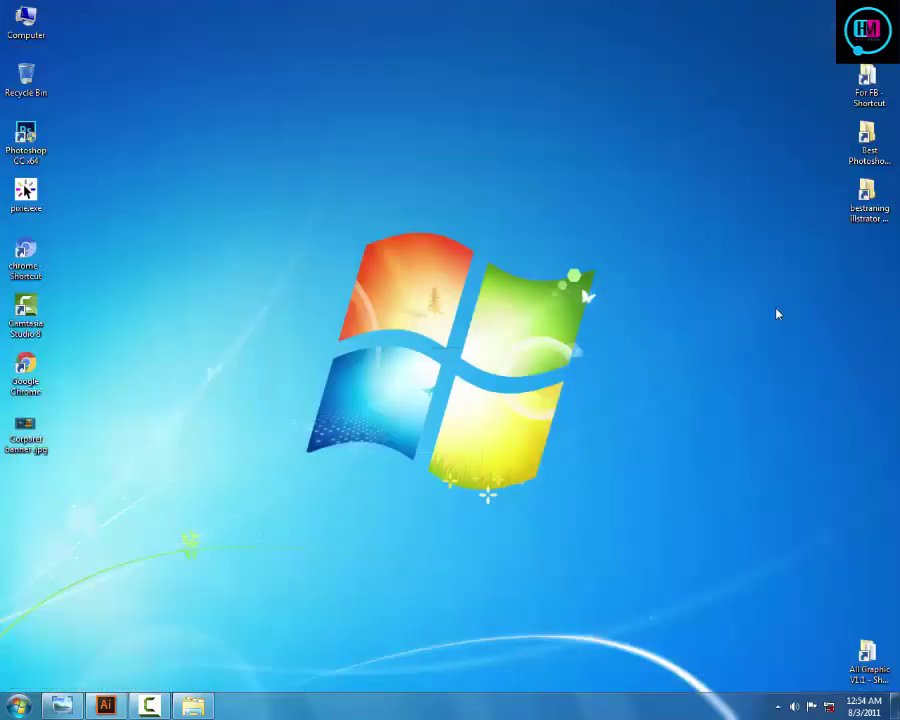
double_click(874, 90)
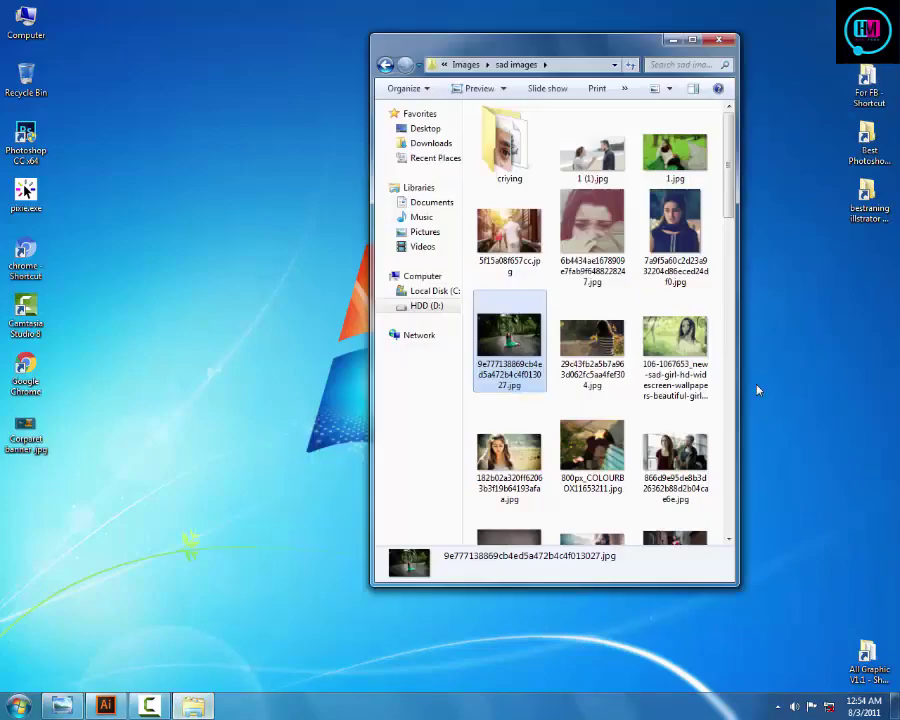
key("Up")
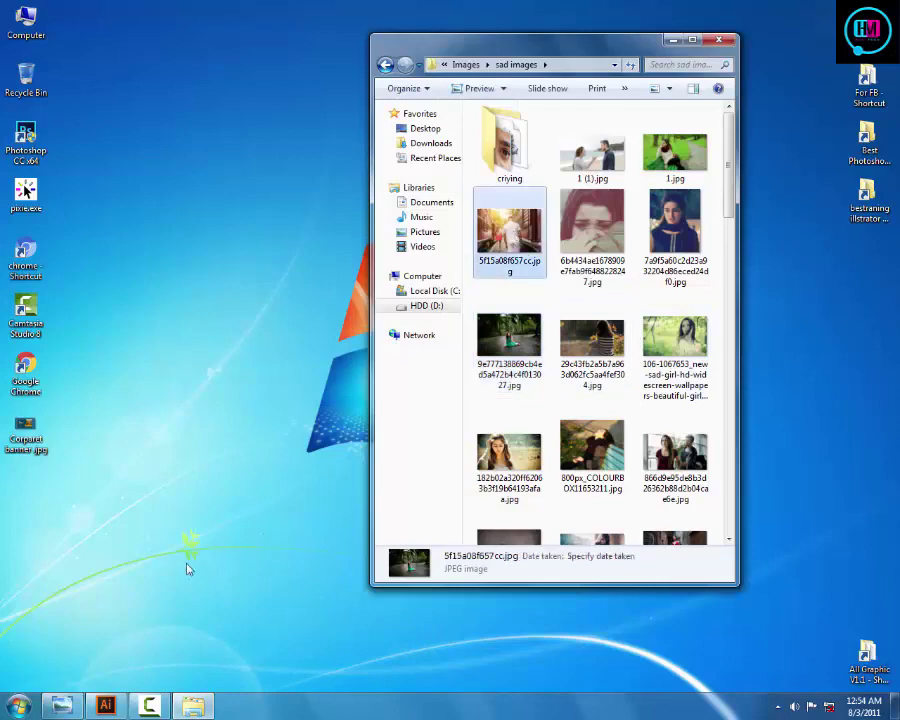
left_click_drag(186, 569, 118, 708)
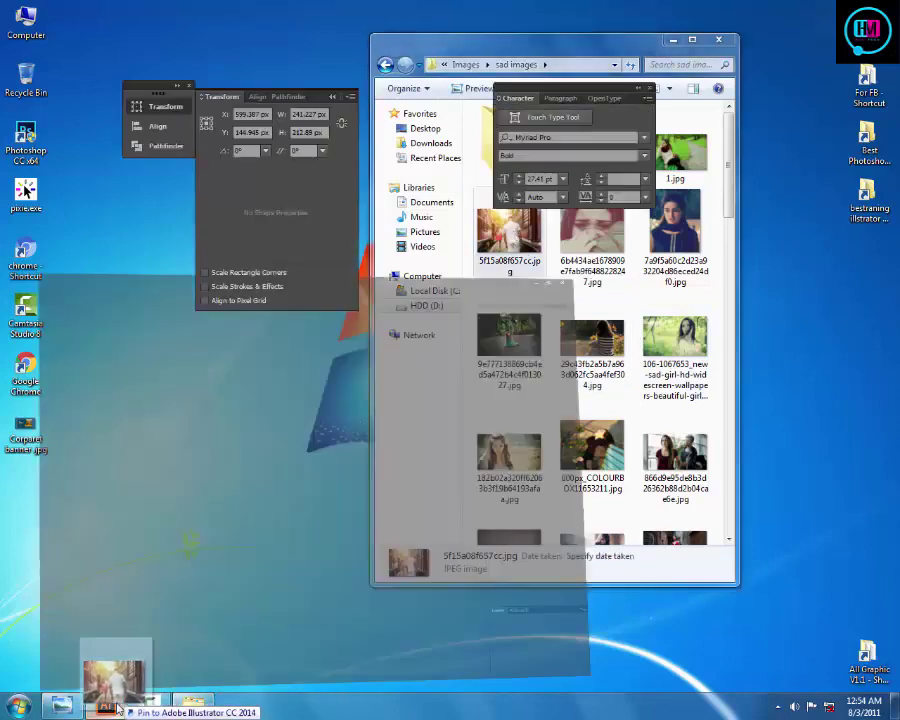
Place and enlarge the train photo, bringing the frame shape in front of it.
left_click_drag(118, 708, 494, 463)
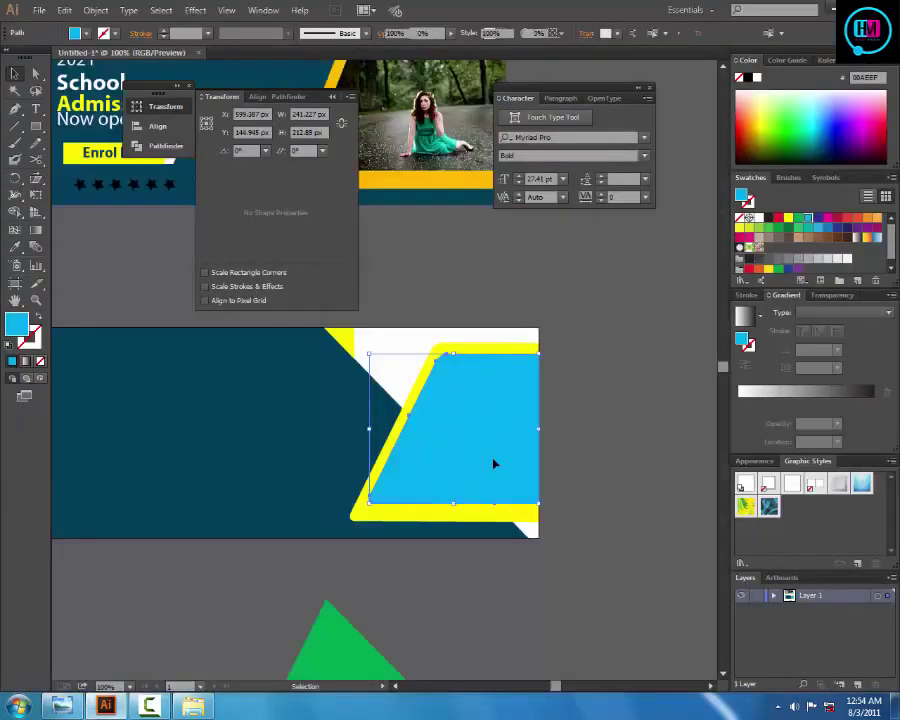
mouse_move(577, 517)
left_mouse_down()
mouse_move(619, 597)
mouse_move(621, 545)
mouse_move(562, 480)
left_mouse_up()
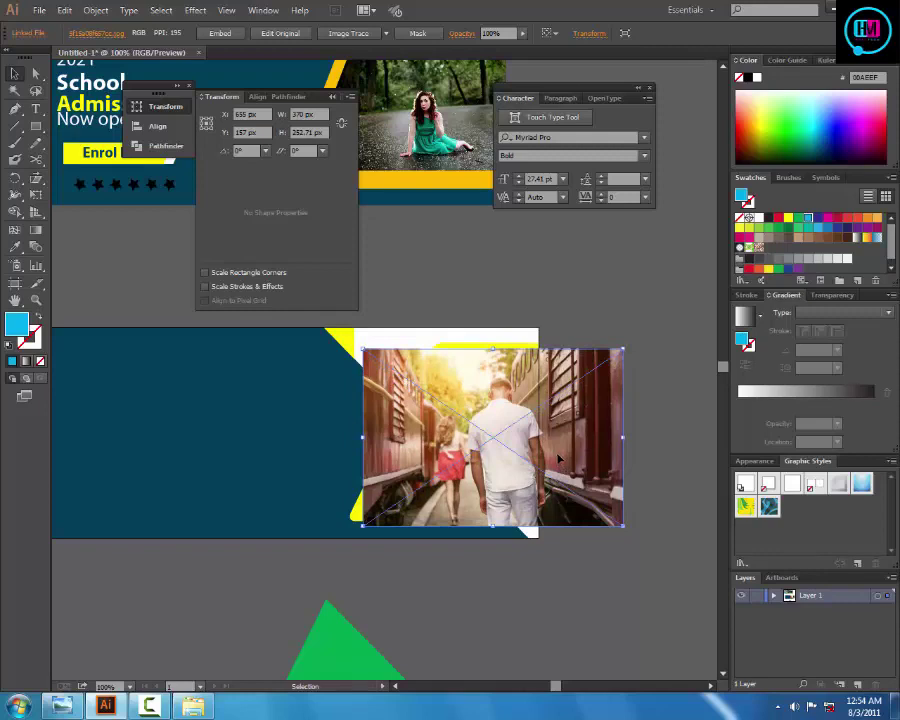
key("Delete")
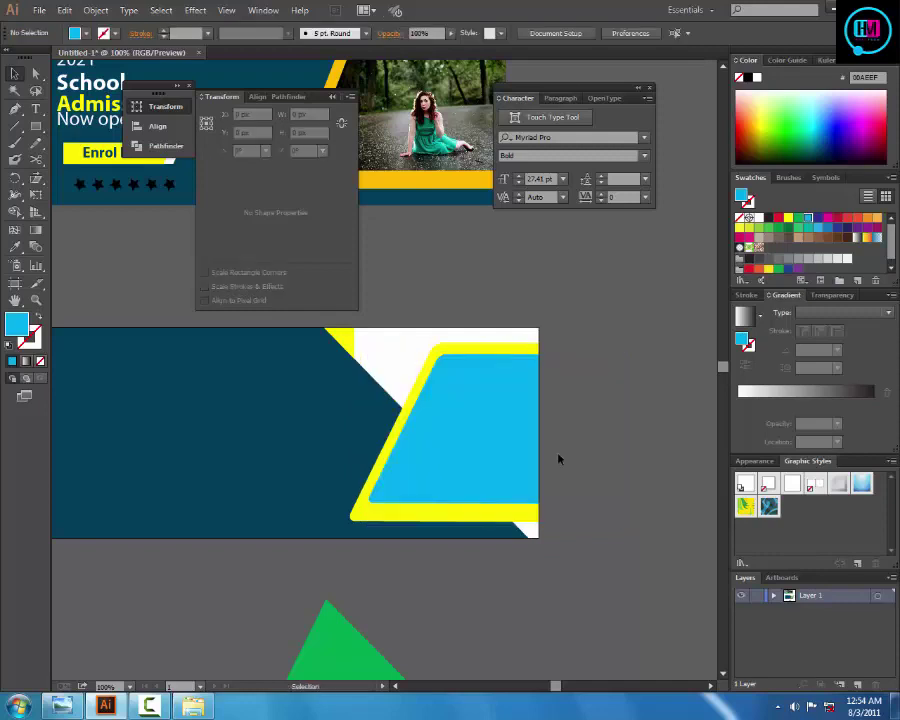
right_click(496, 447)
mouse_move(536, 644)
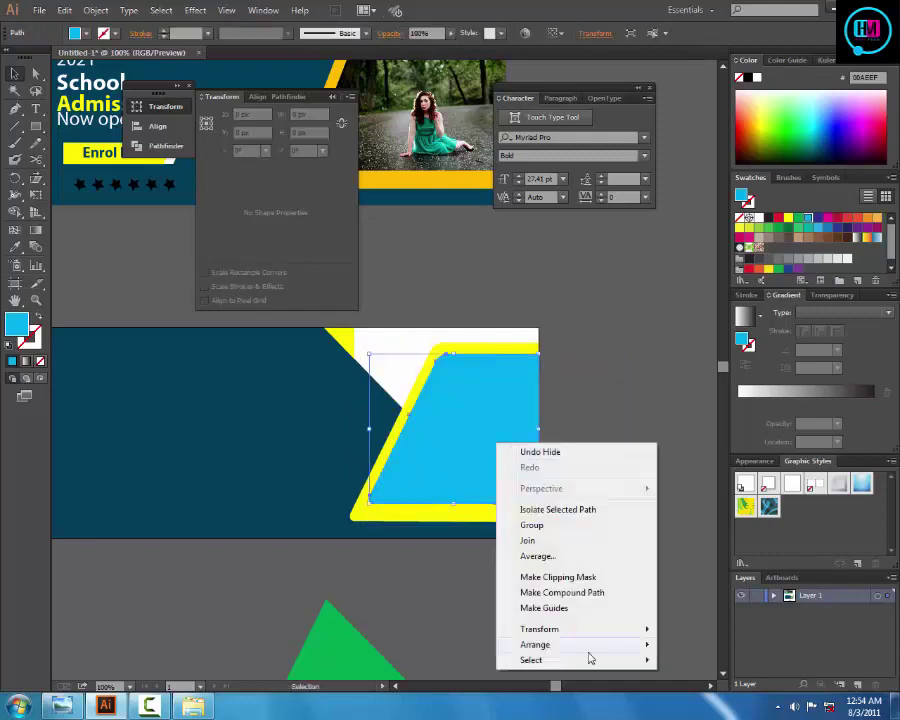
left_click(684, 577)
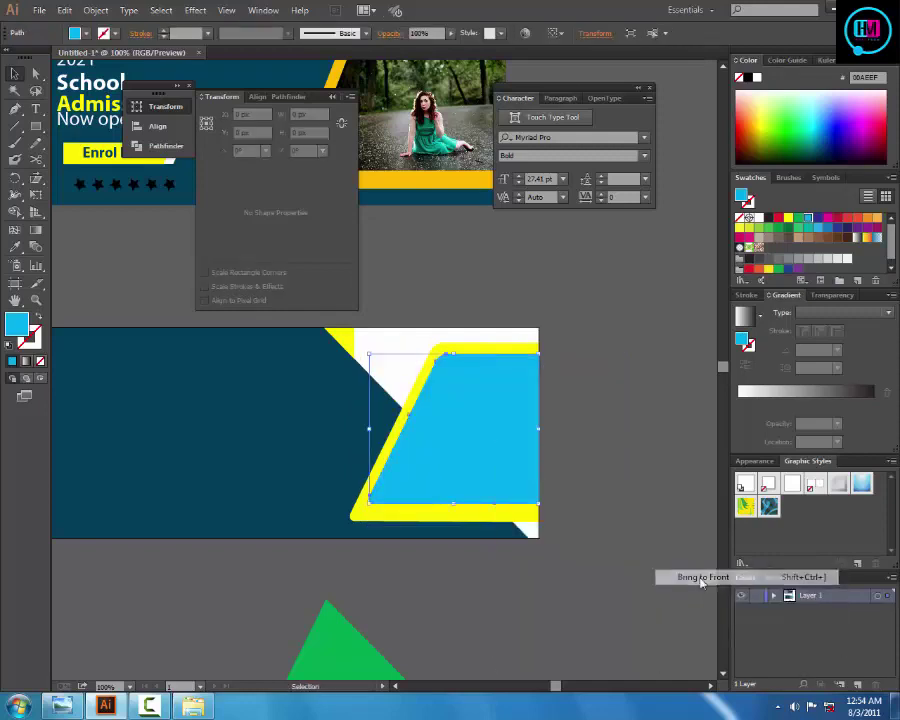
key("a")
key("ctrl+b")
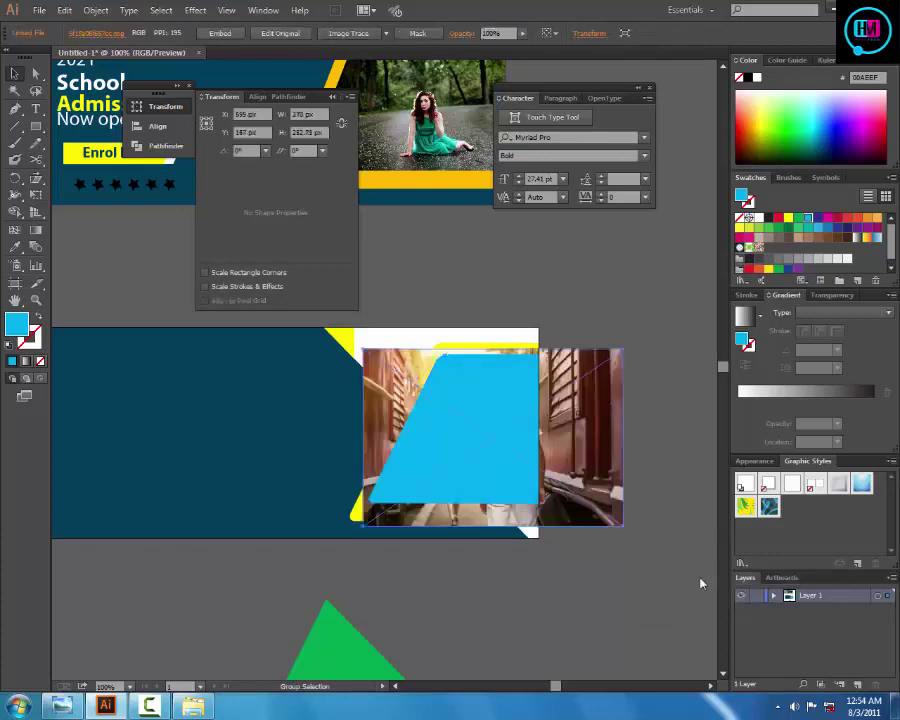
Clip the photo inside the frame shape and move the green triangle up over it.
left_click(491, 454, "shift")
right_click(496, 434)
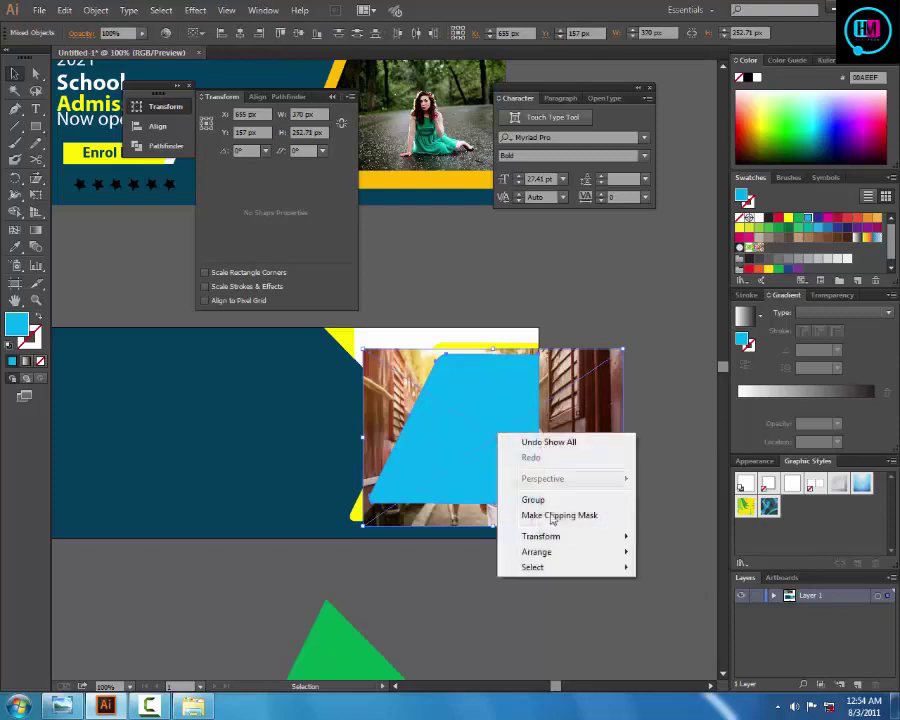
left_click(555, 516)
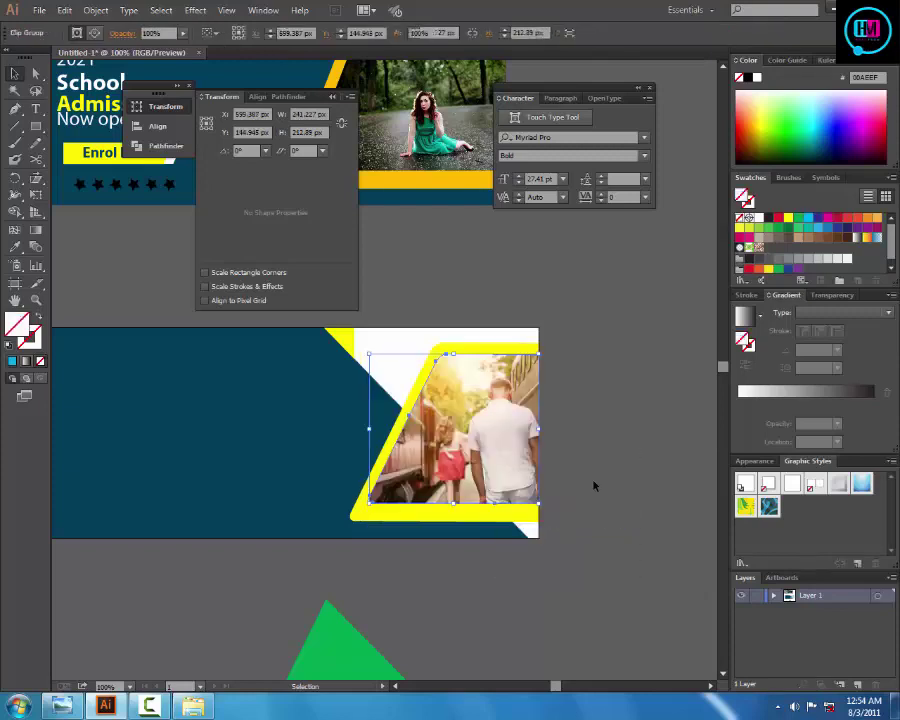
left_click(593, 483)
left_click_drag(313, 657, 396, 470)
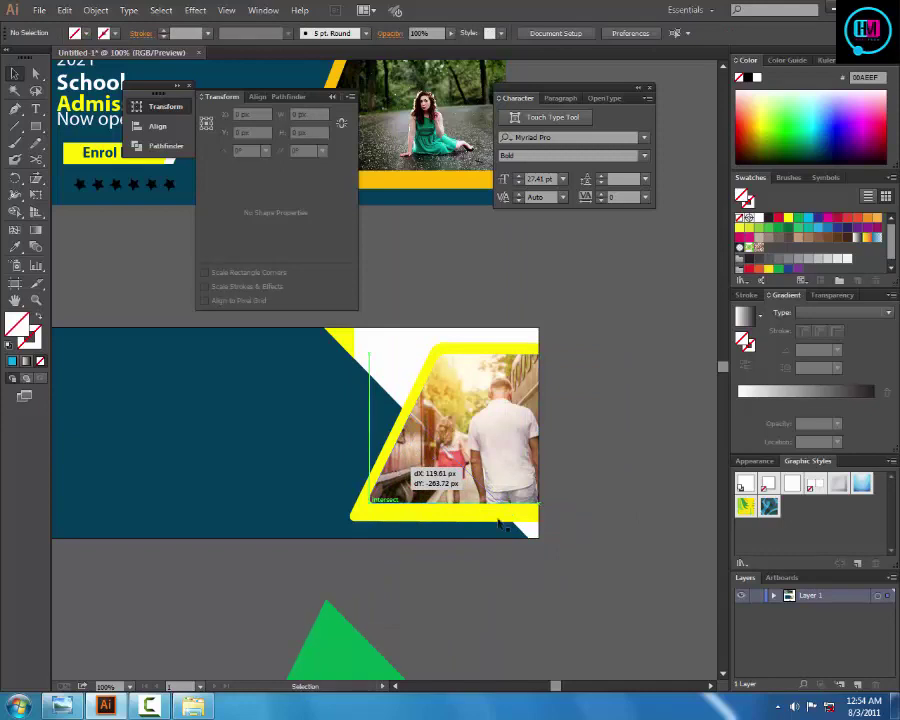
Place the green triangle over the photo and bring it to the front.
left_click_drag(396, 470, 397, 471)
right_click(405, 471)
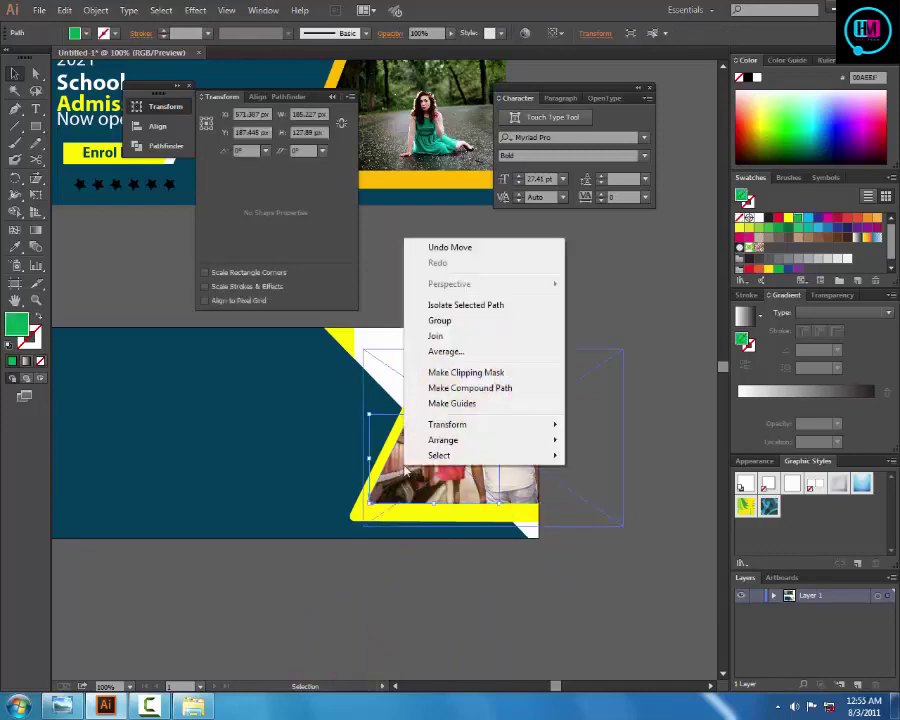
right_click(400, 489)
mouse_move(440, 459)
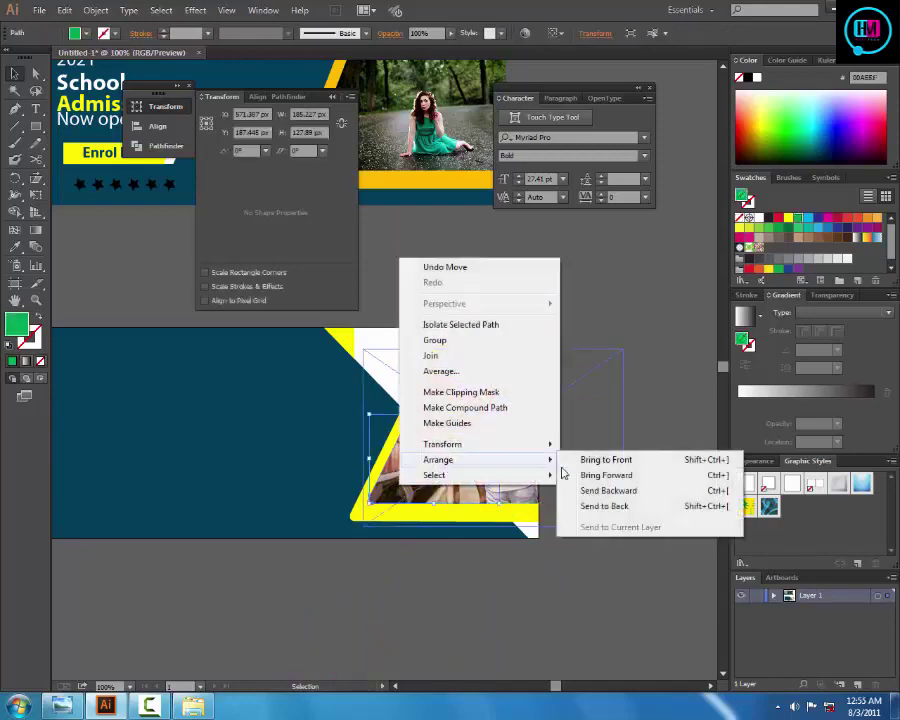
left_click(592, 460)
left_click(620, 516)
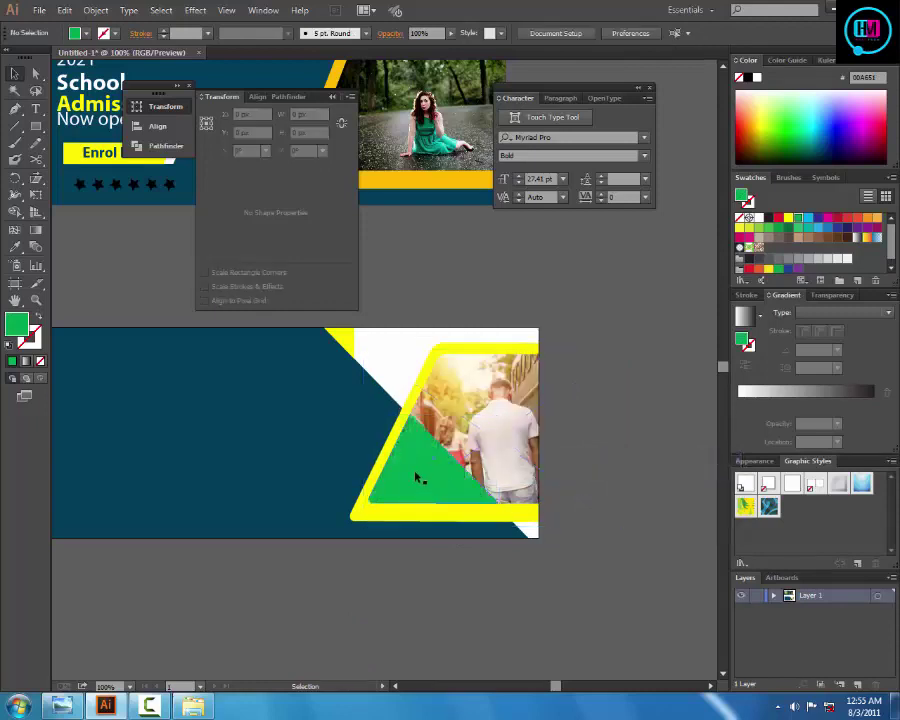
Recolour the triangle grey-brown by sampling the first banner's photo with the Eyedropper.
left_click(417, 476)
key("a")
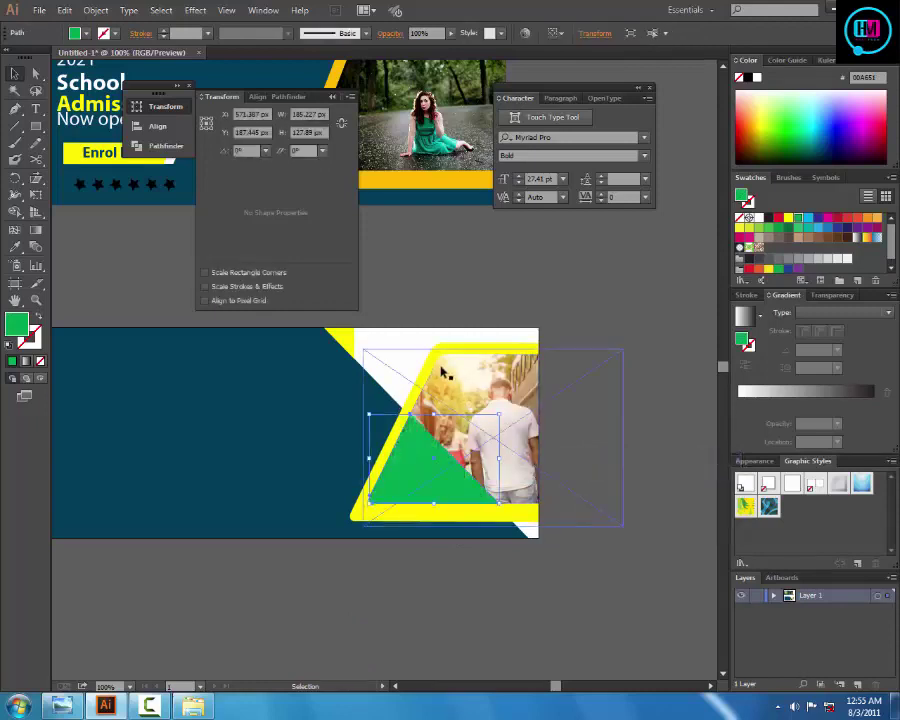
left_click(445, 372)
key("ctrl+minus")
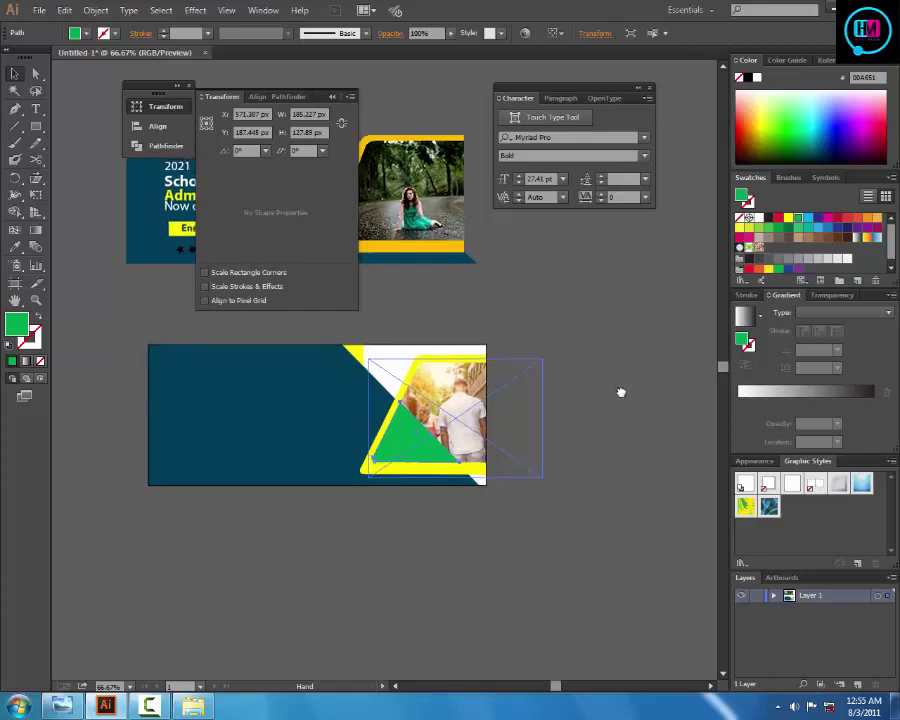
scroll(619, 400, "up", 2)
left_click(433, 441)
left_click(482, 405)
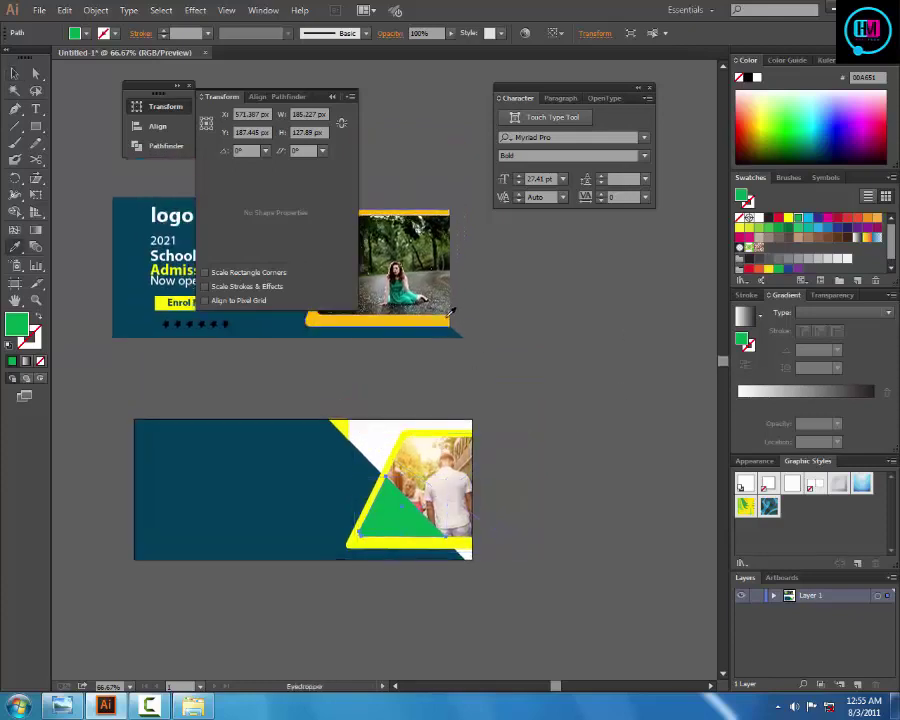
mouse_move(486, 310)
left_mouse_down()
mouse_move(571, 377)
mouse_move(567, 359)
left_mouse_up()
left_click(567, 359)
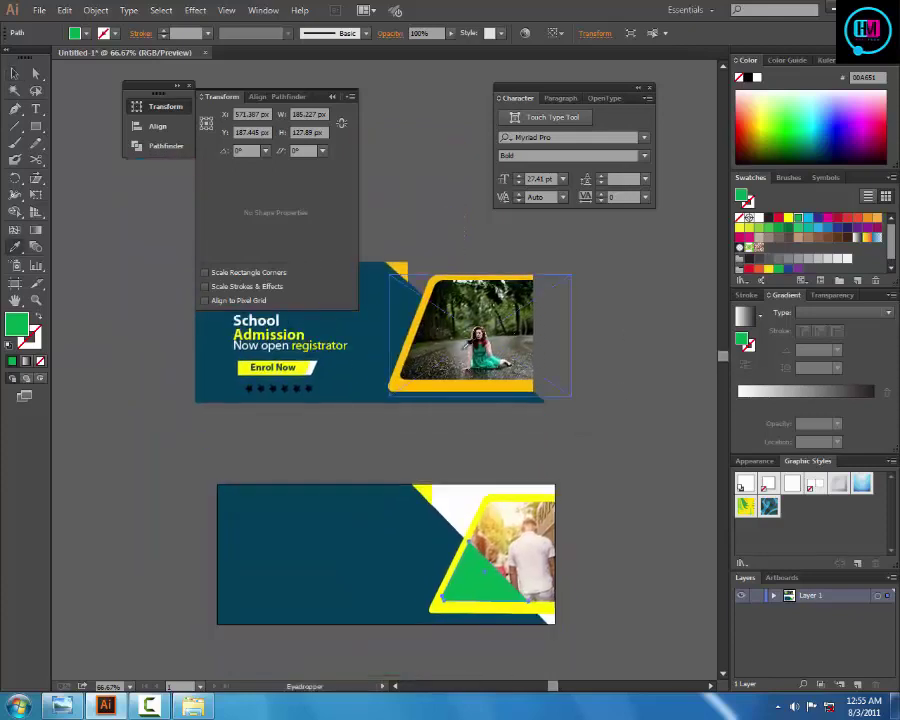
key("i")
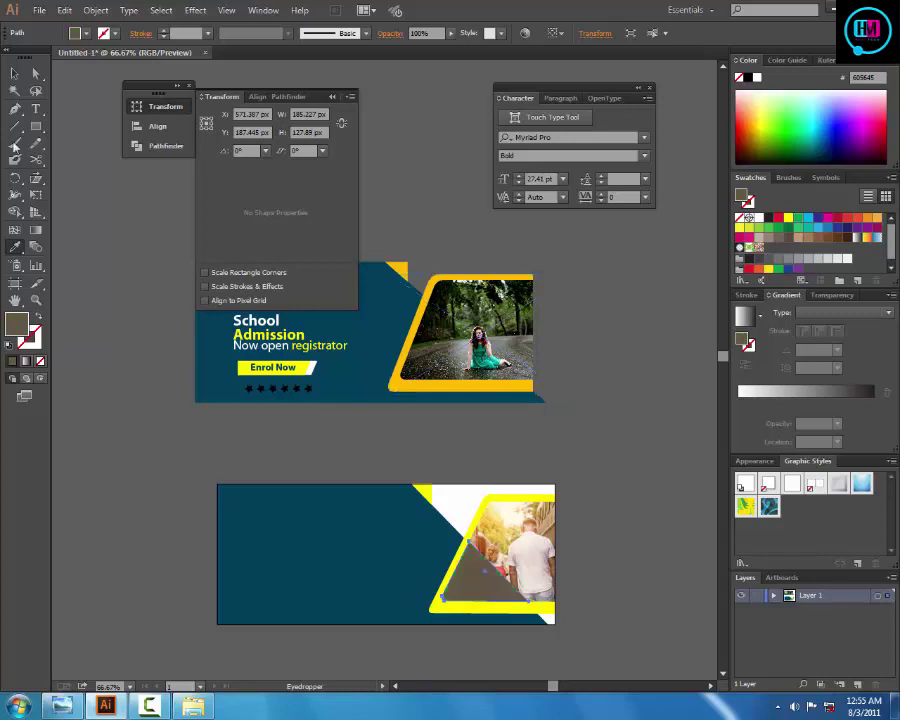
left_click(15, 73)
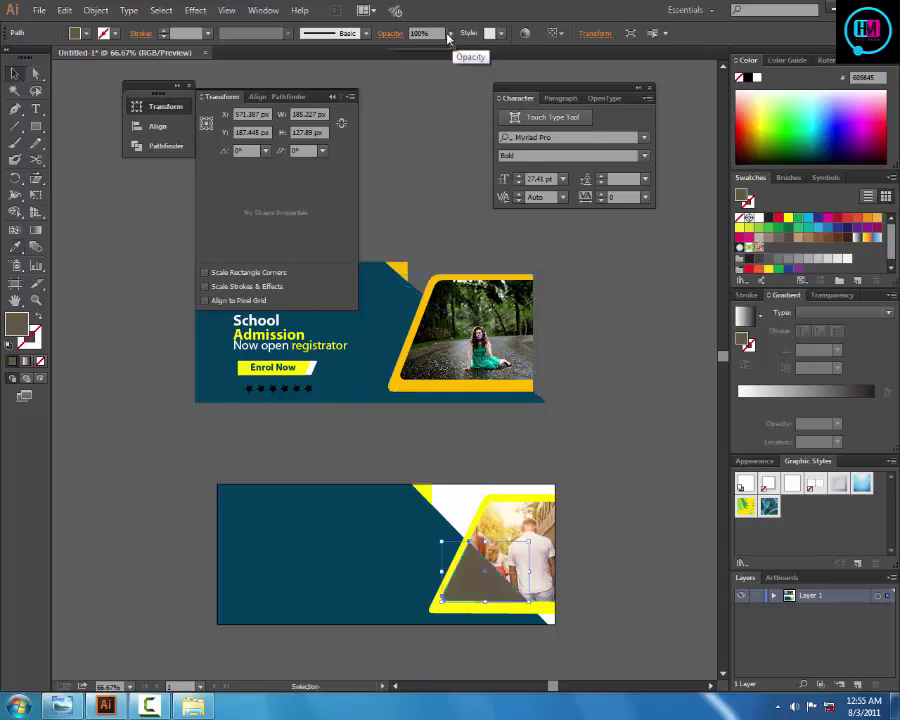
Set the triangle's opacity to 43%.
left_click_drag(451, 33, 428, 56)
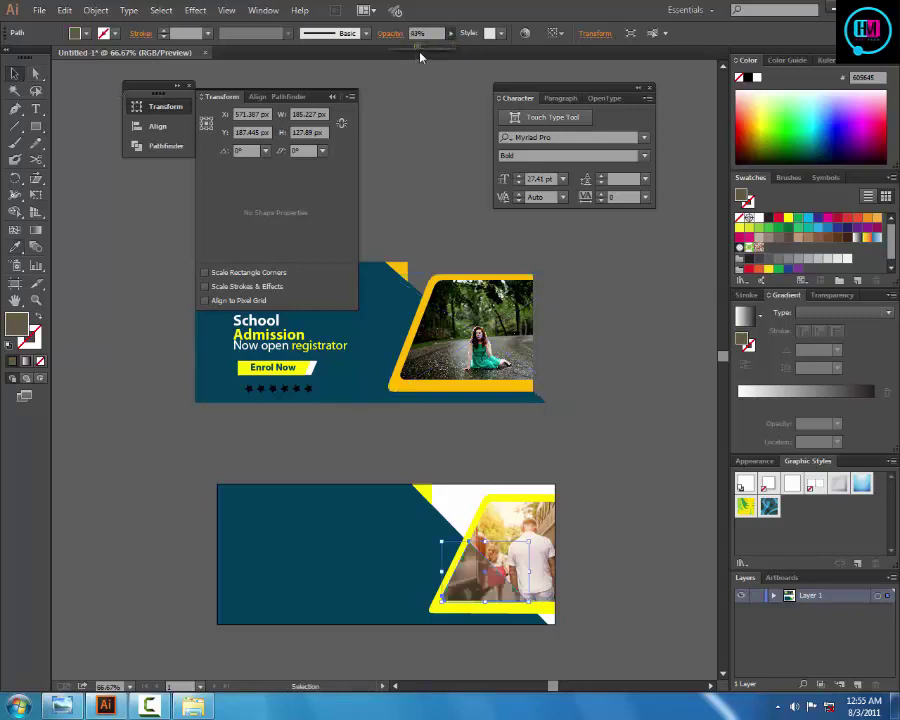
type("43")
key("Return")
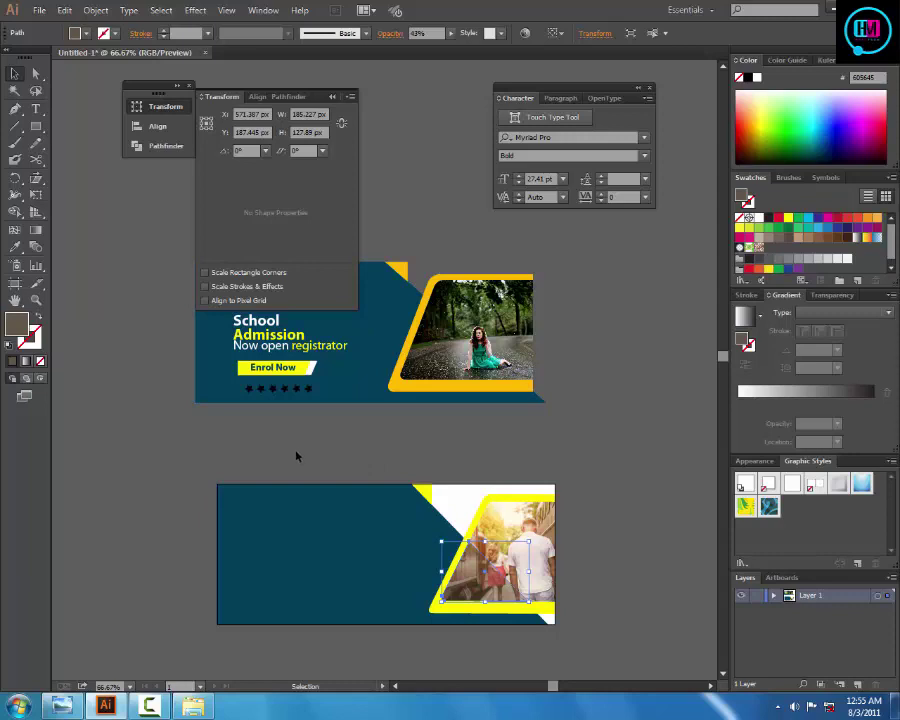
left_click(224, 97)
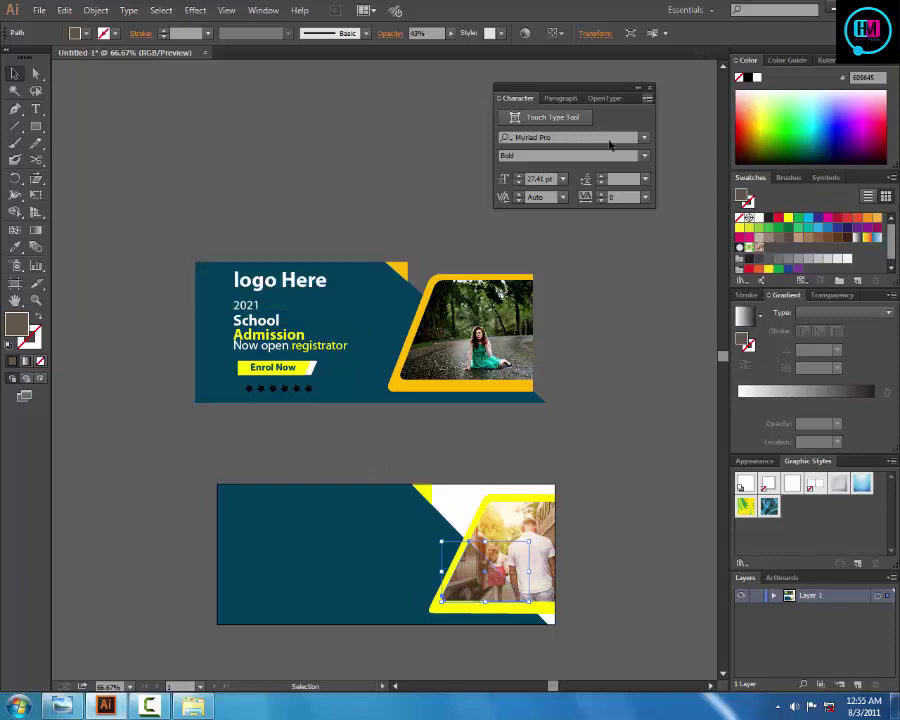
Select the first banner's logo text, headings, Enrol Now button and star row.
key("ctrl+t")
scroll(420, 128, "down", 3)
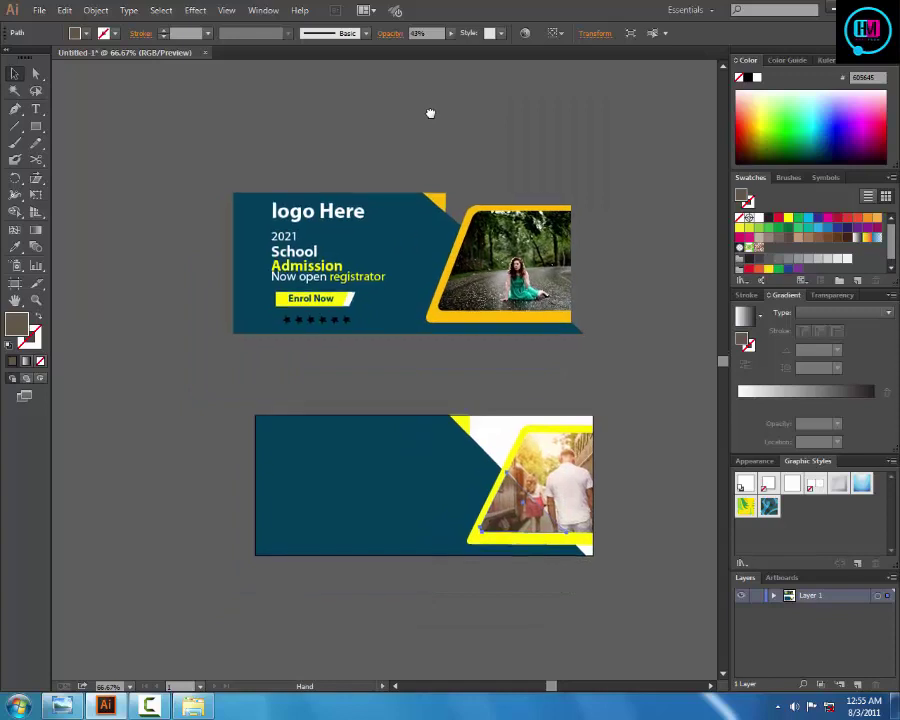
left_click(296, 214)
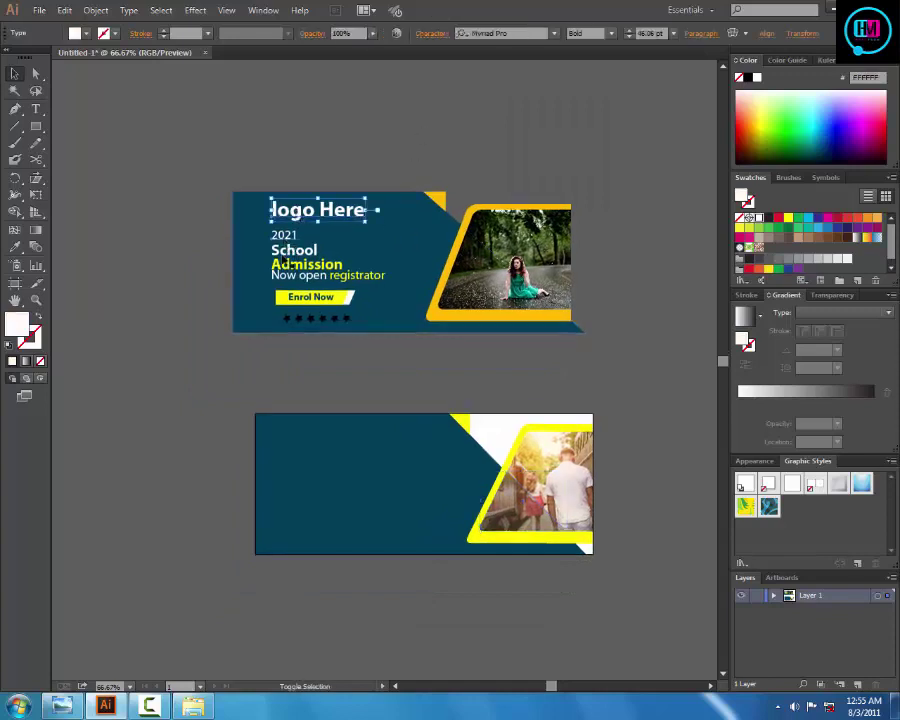
left_click(287, 275, "shift")
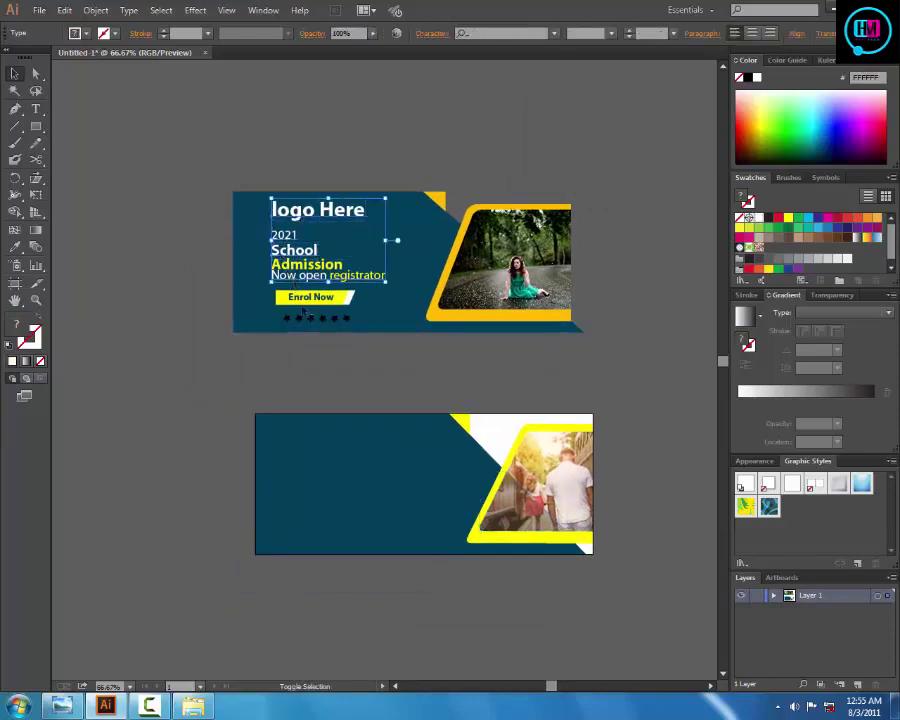
left_click(301, 297, "shift")
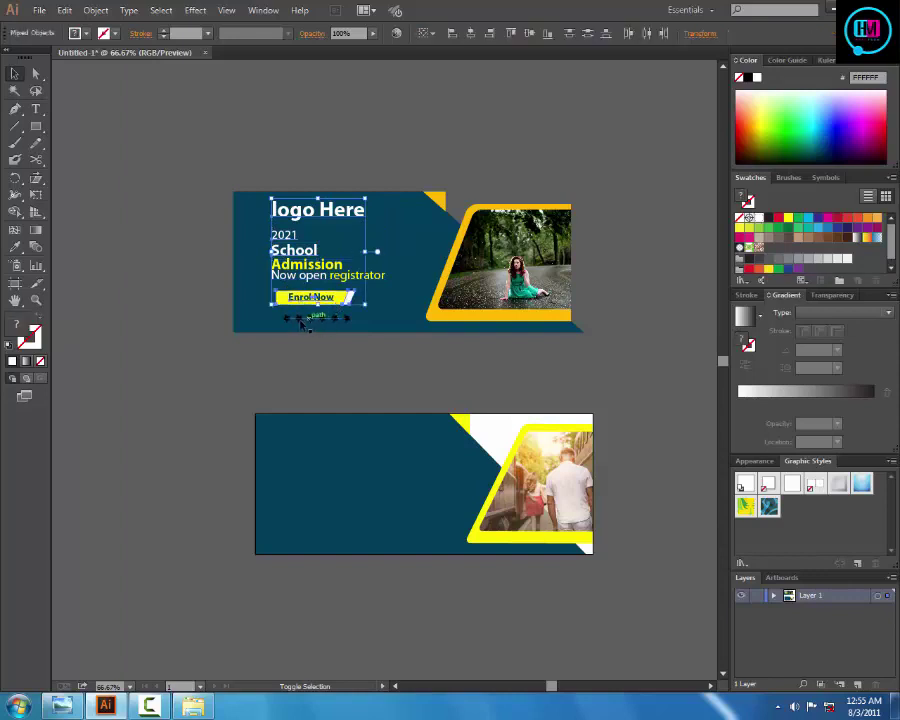
left_click(303, 320, "shift")
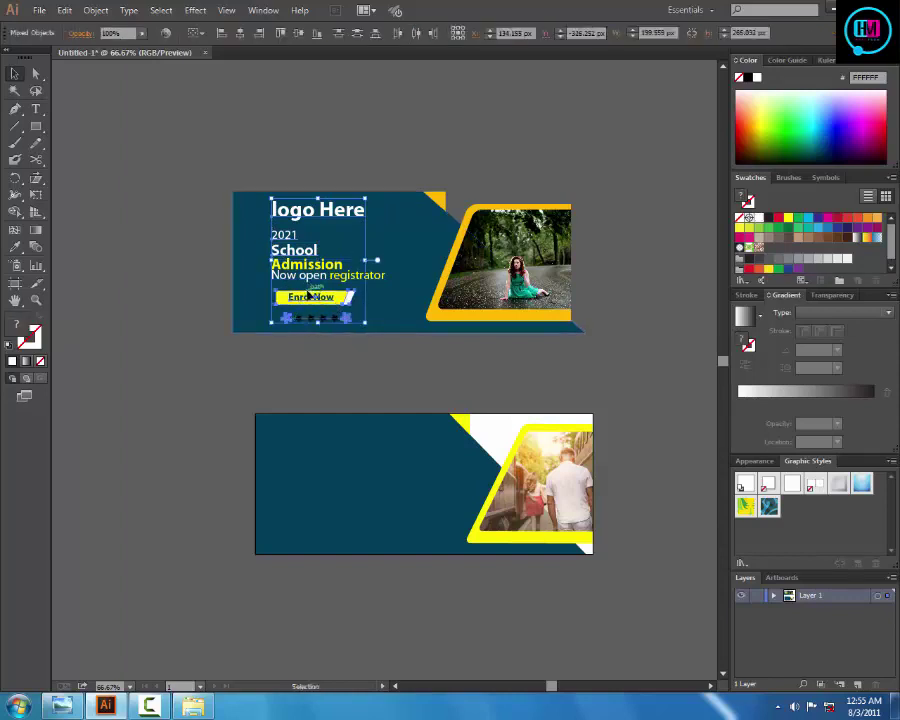
Copy them down onto the second banner and bring them in front of its background.
left_click_drag(311, 296, 335, 531)
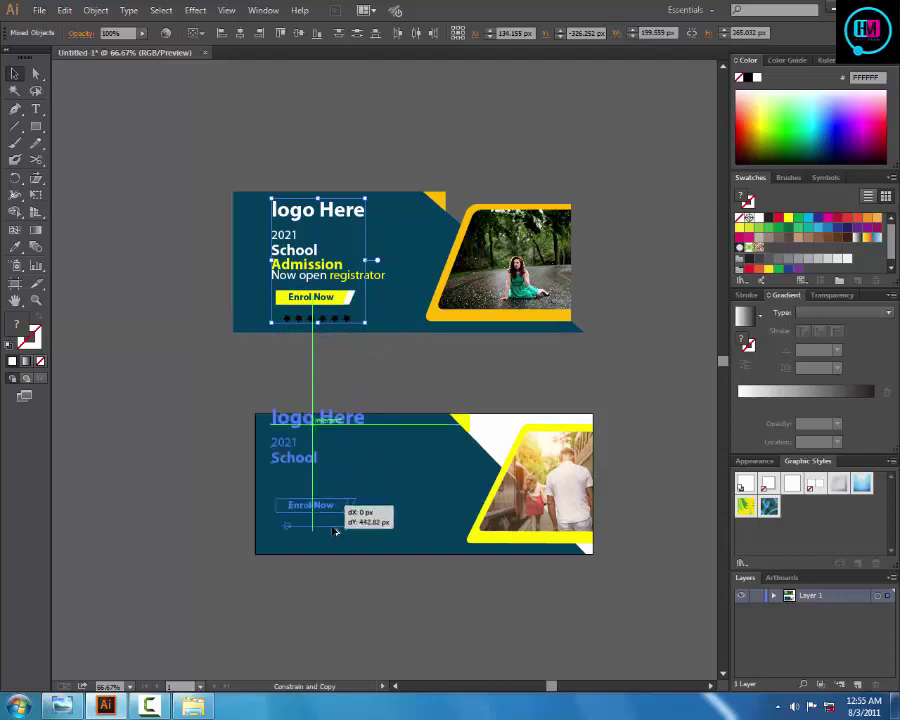
left_click_drag(335, 531, 335, 543)
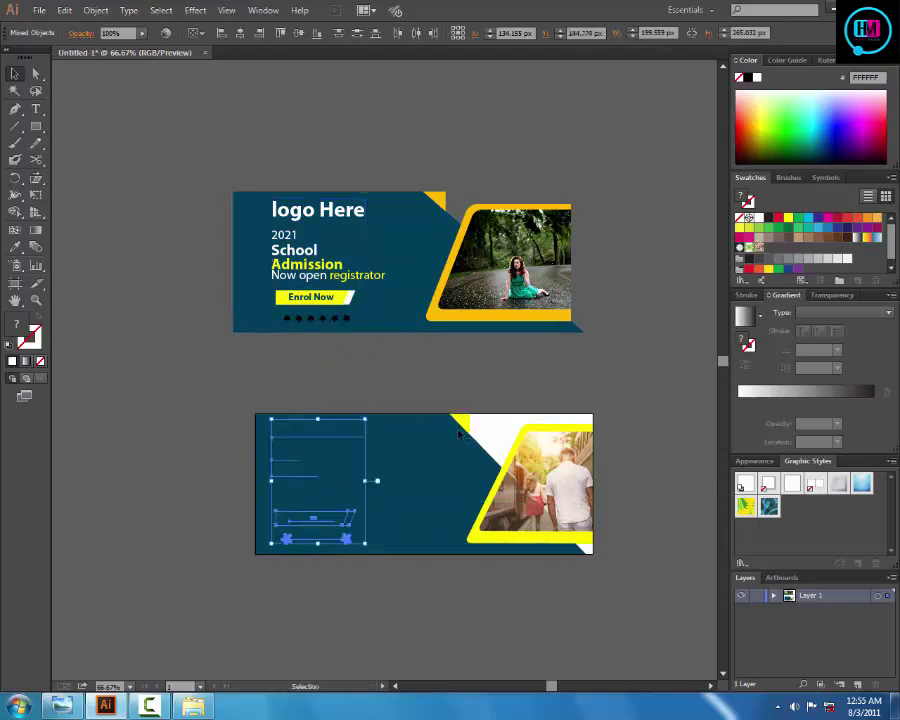
right_click(300, 437)
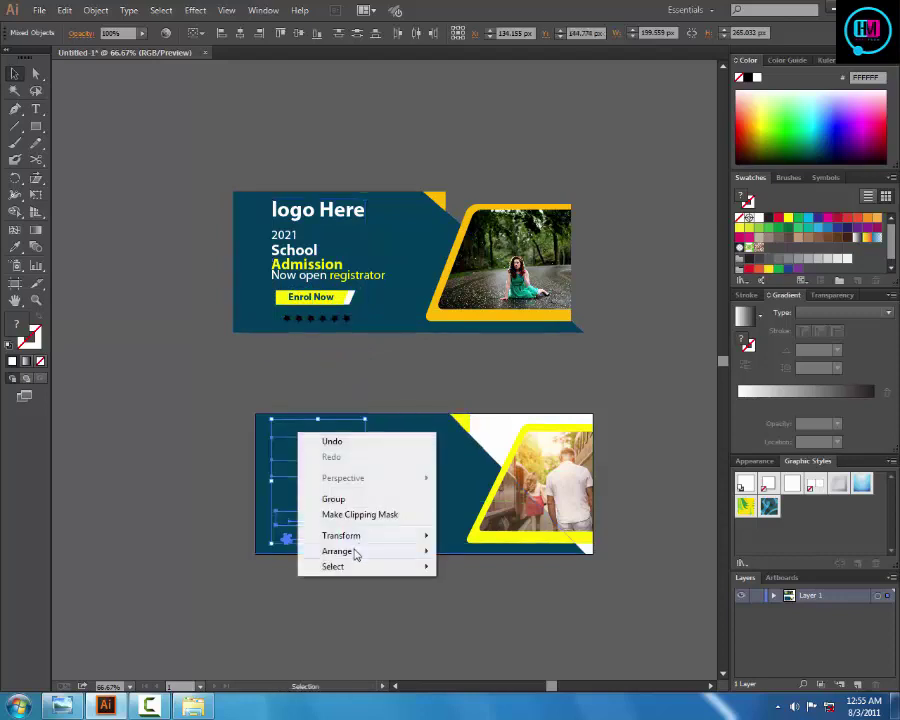
left_click(473, 551)
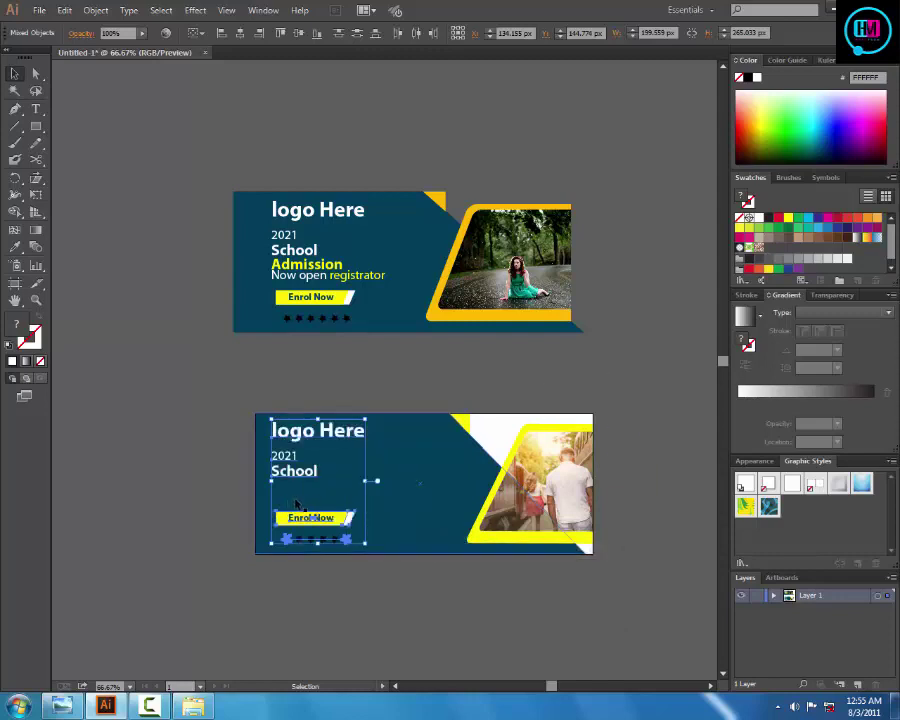
Copy the 'Now open registrator' line down into the second banner.
left_click(205, 402)
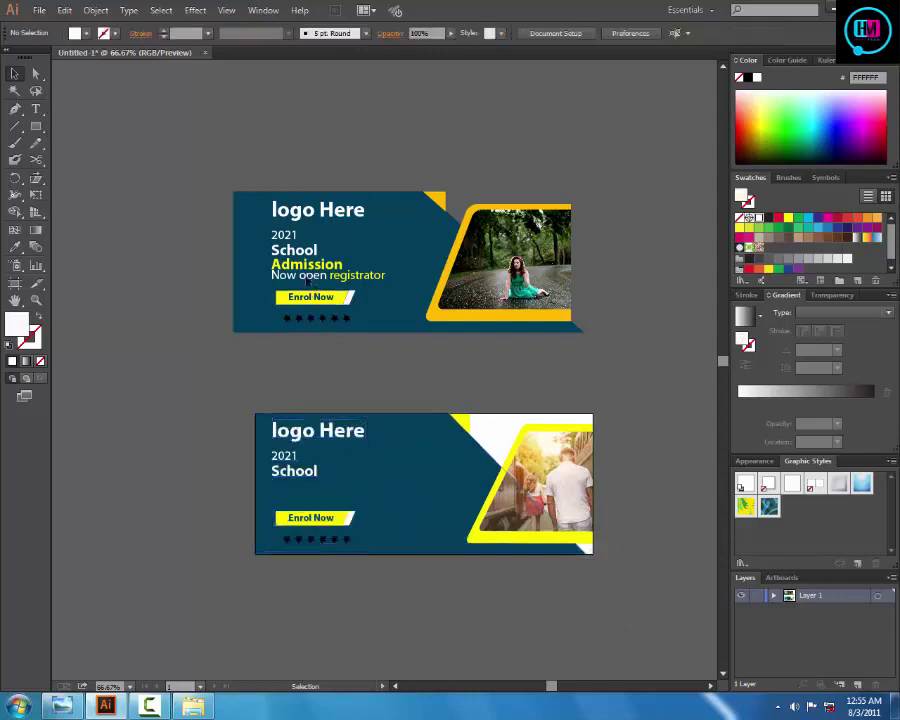
left_click(307, 280)
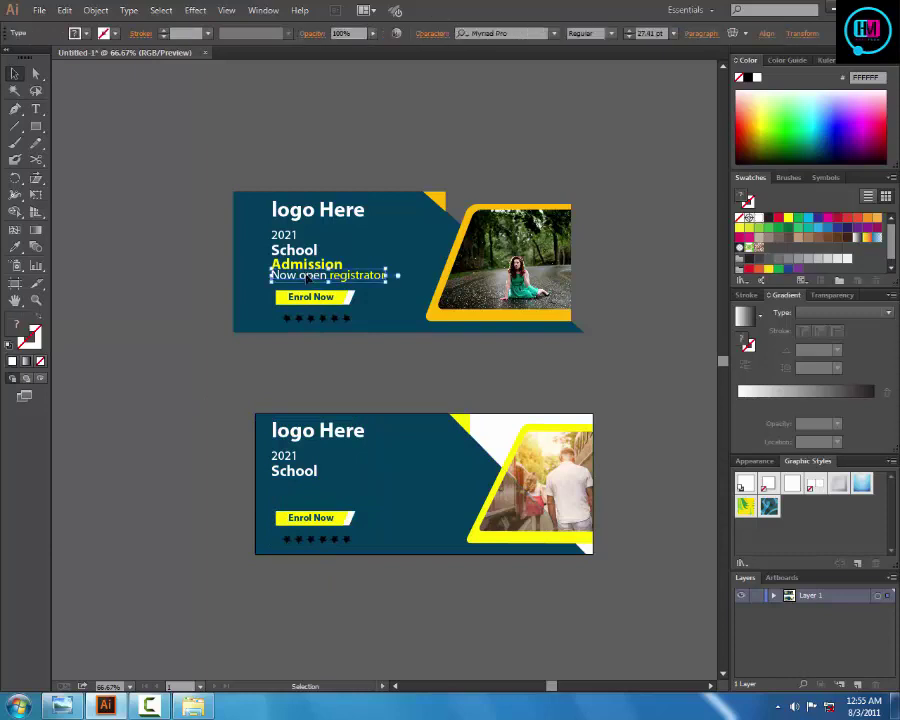
left_click_drag(316, 280, 316, 492)
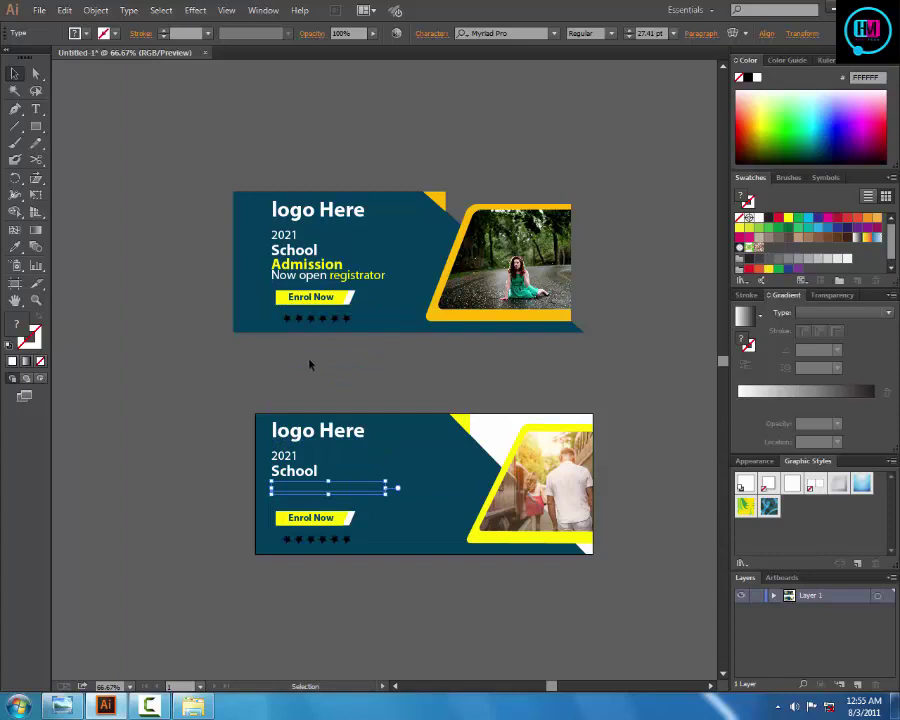
left_click(310, 365)
Delete the second banner's dark blue background and bring the registrator line to the front.
right_click(322, 492)
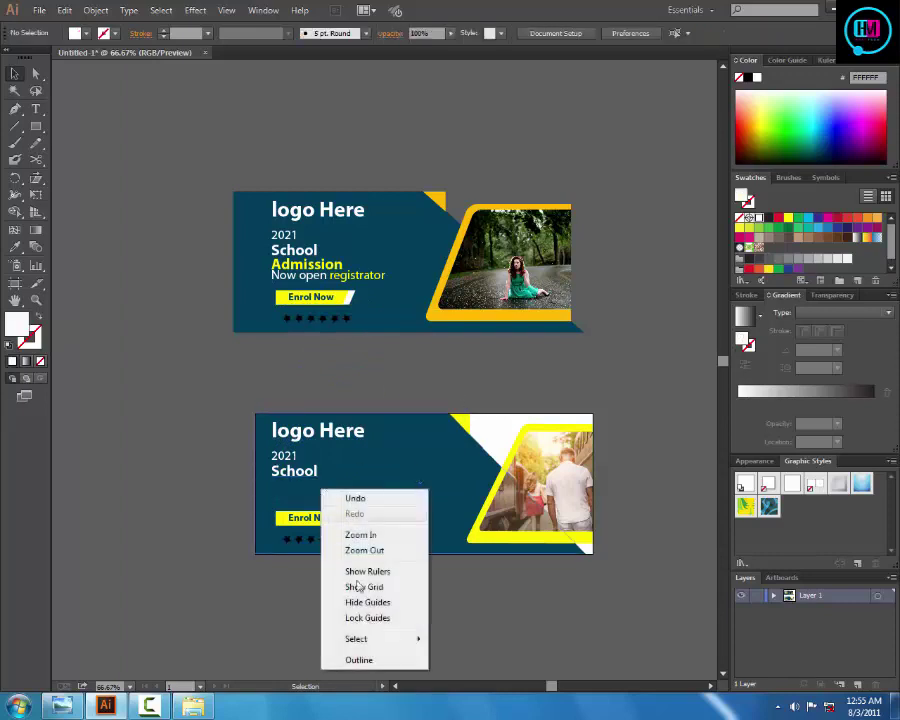
left_click(288, 501)
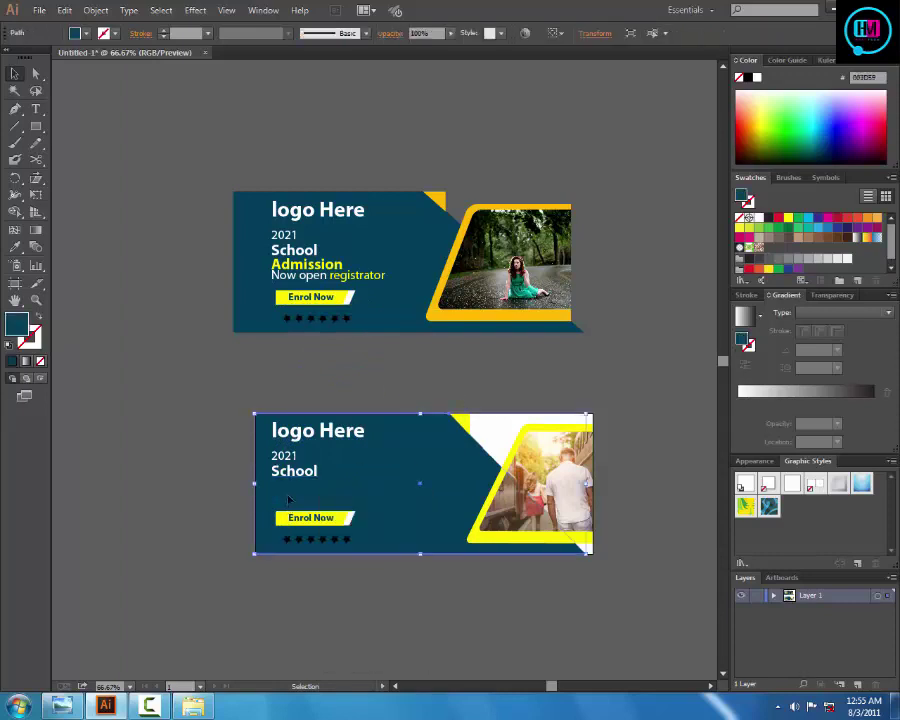
key("Delete")
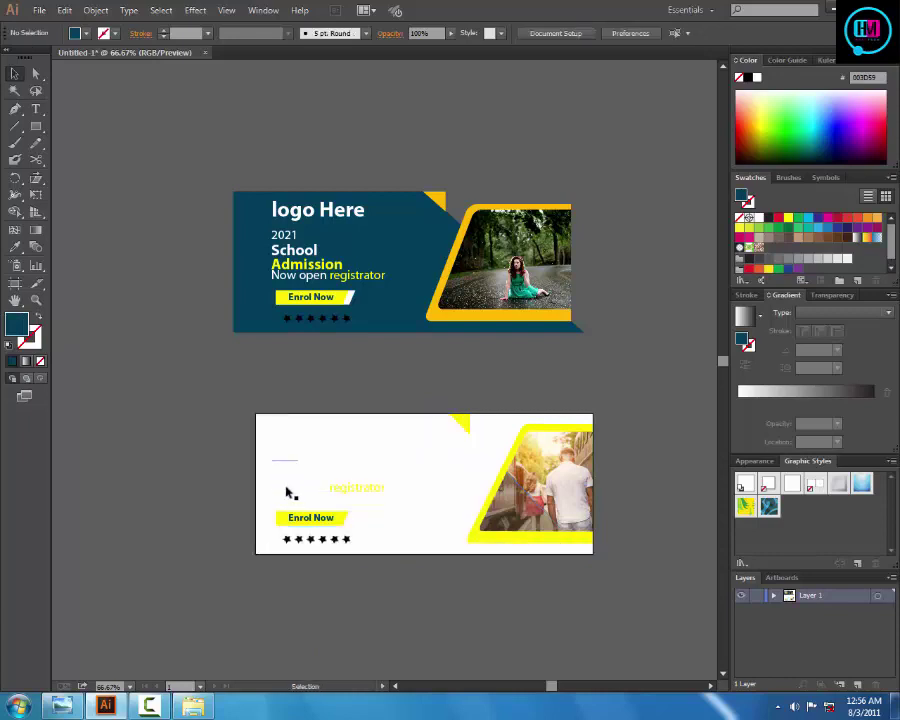
right_click(309, 493)
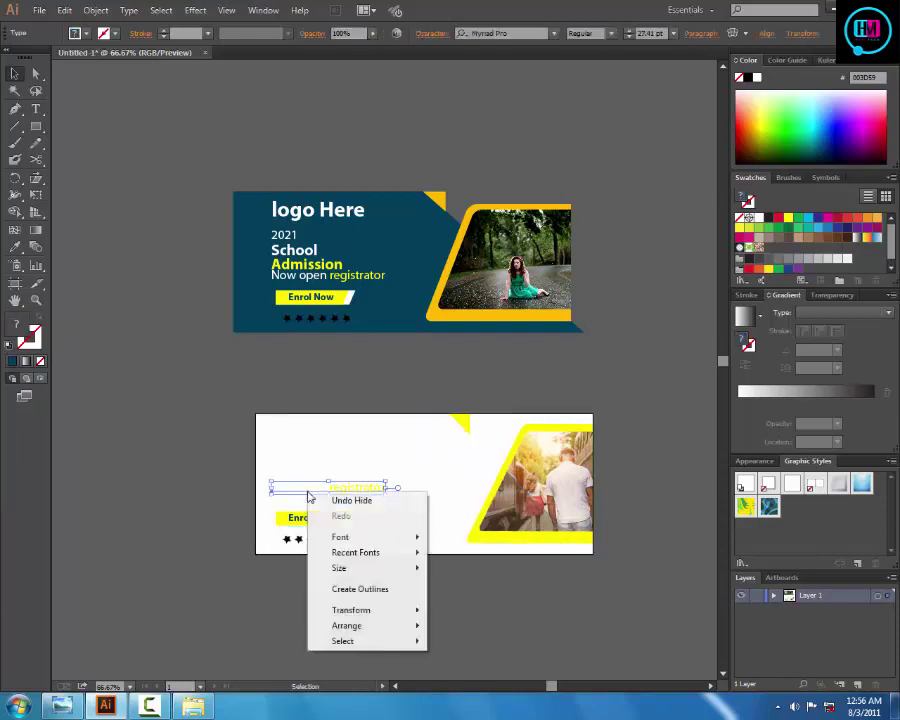
mouse_move(350, 625)
left_click(484, 627)
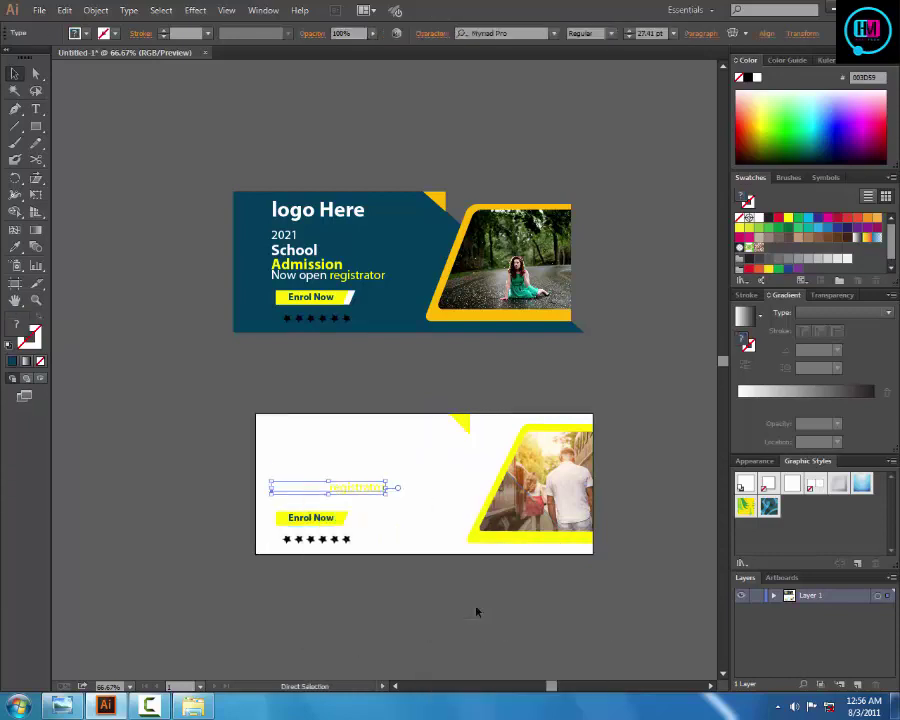
Undo to restore the dark-blue background, then zoom out to view both banners.
key("ctrl+z")
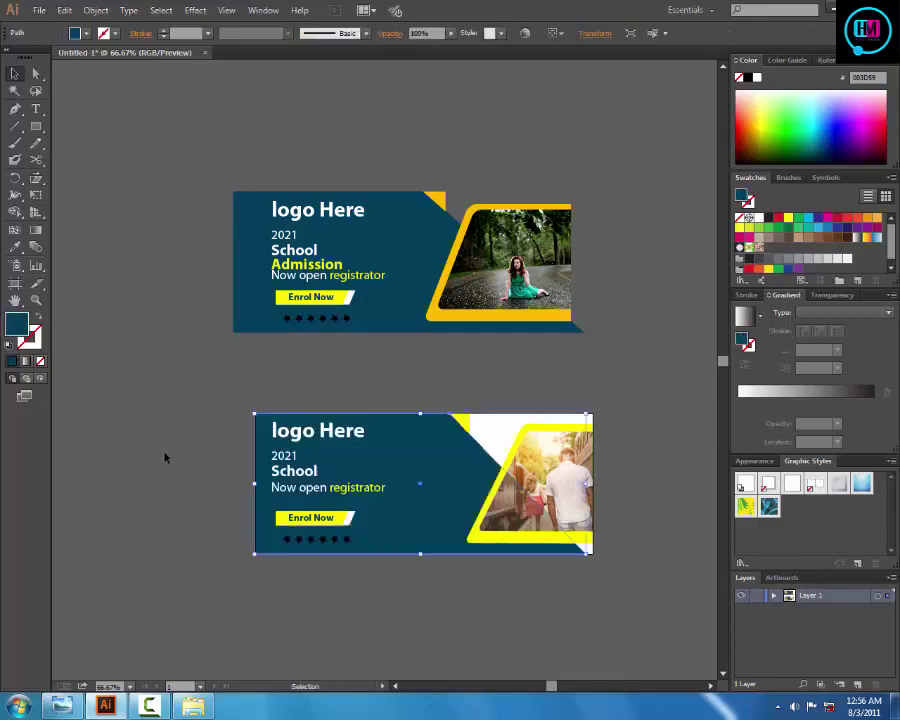
left_click(165, 457)
key("z")
left_click(490, 380, "alt")
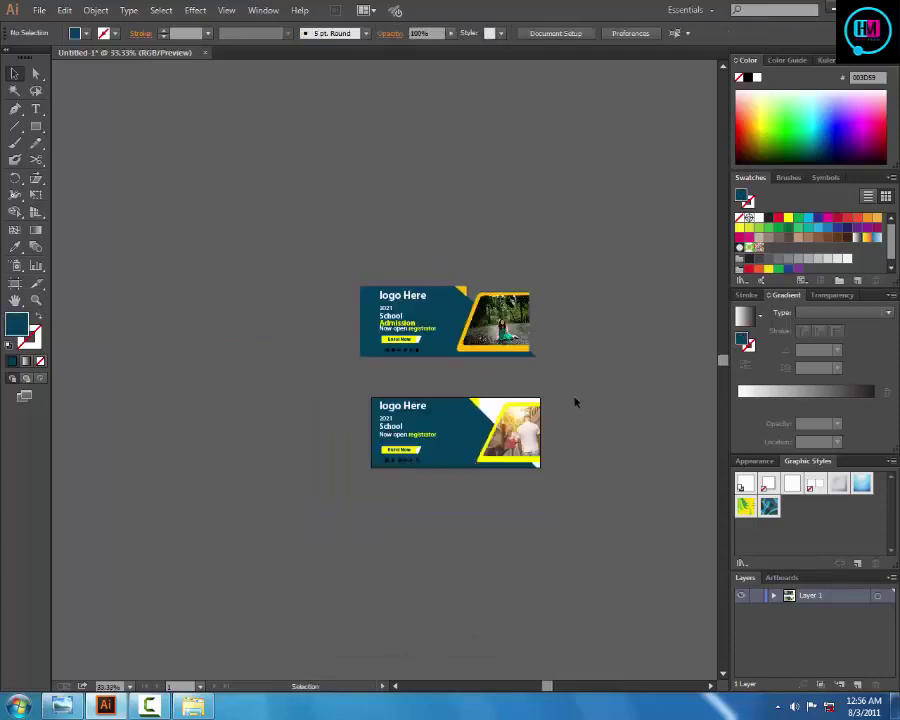
Scale the small yellow triangle up to about 48 px along the teal diagonal edge.
key("z")
left_click(540, 410)
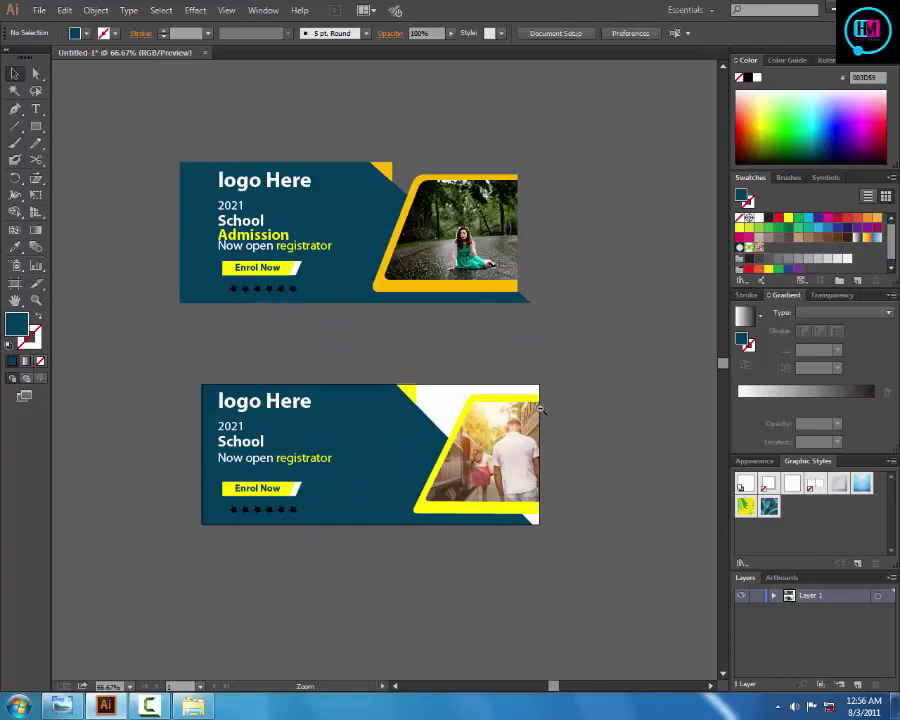
left_click(540, 410)
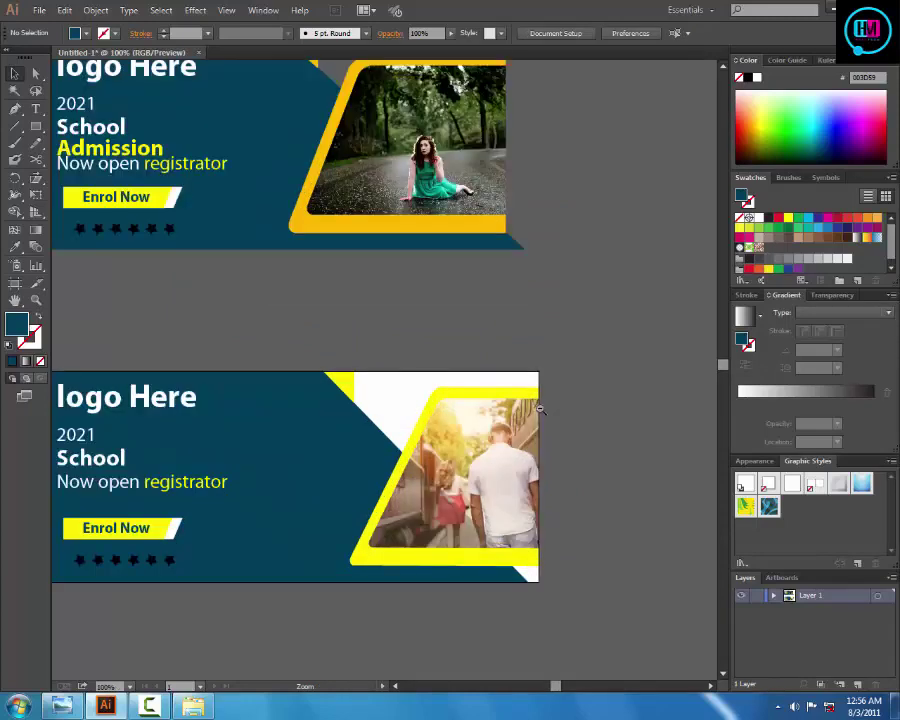
left_click(350, 388)
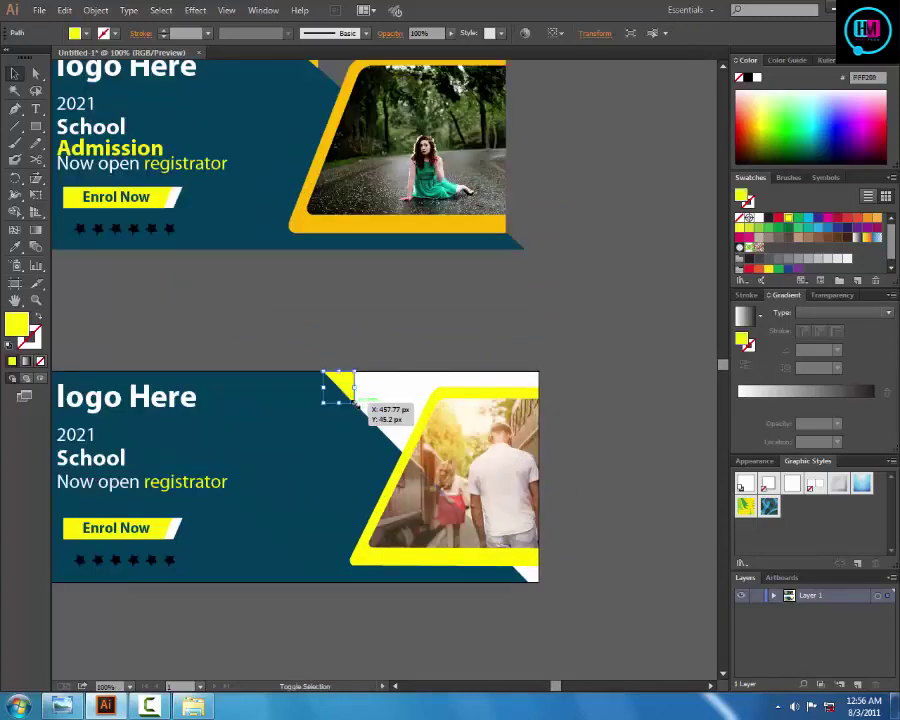
left_click_drag(354, 402, 370, 418)
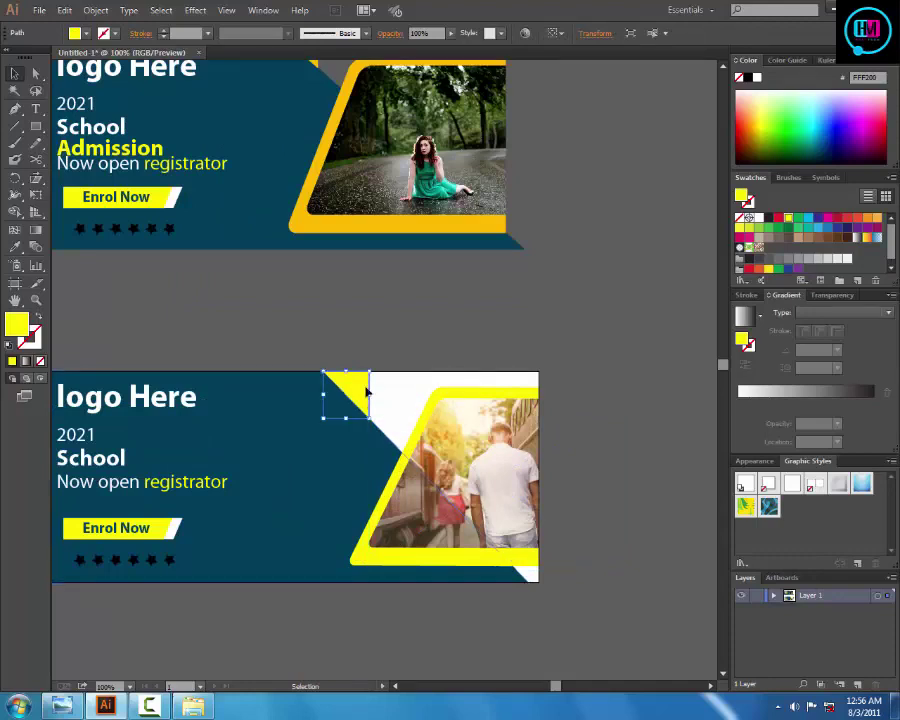
left_click(544, 332)
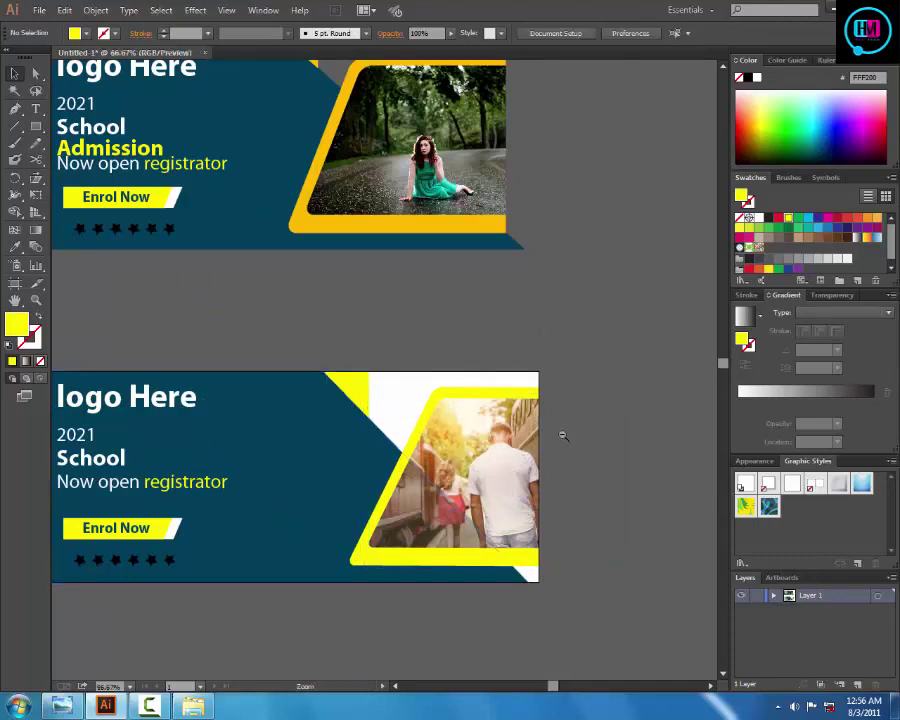
left_click(563, 436, "ctrl+alt")
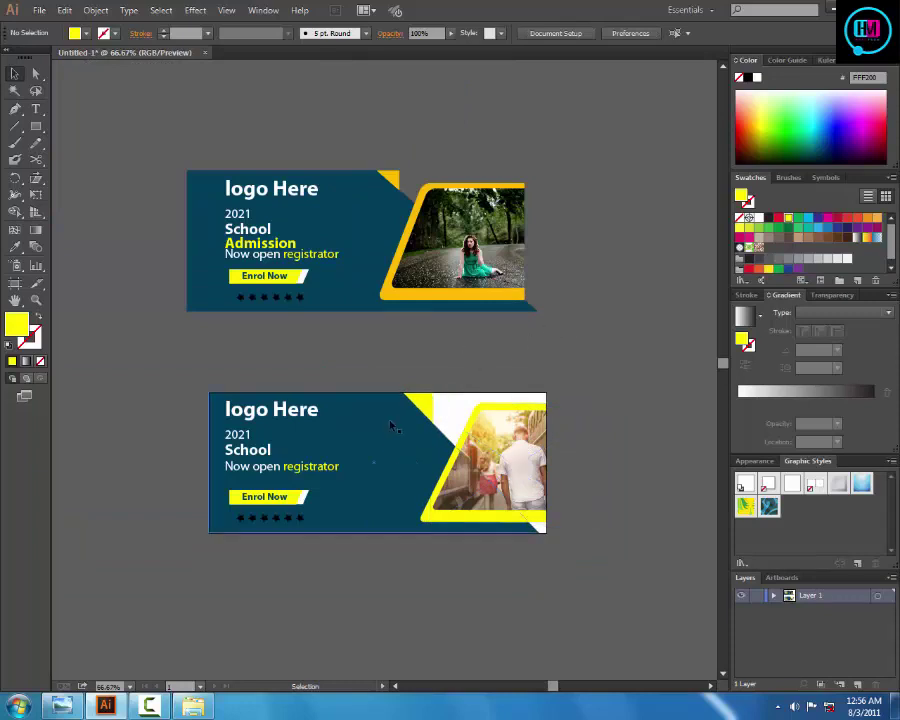
Group logo Here, 2021, the registrator line, Enrol Now button and stars, then nudge right twice.
left_click(285, 521)
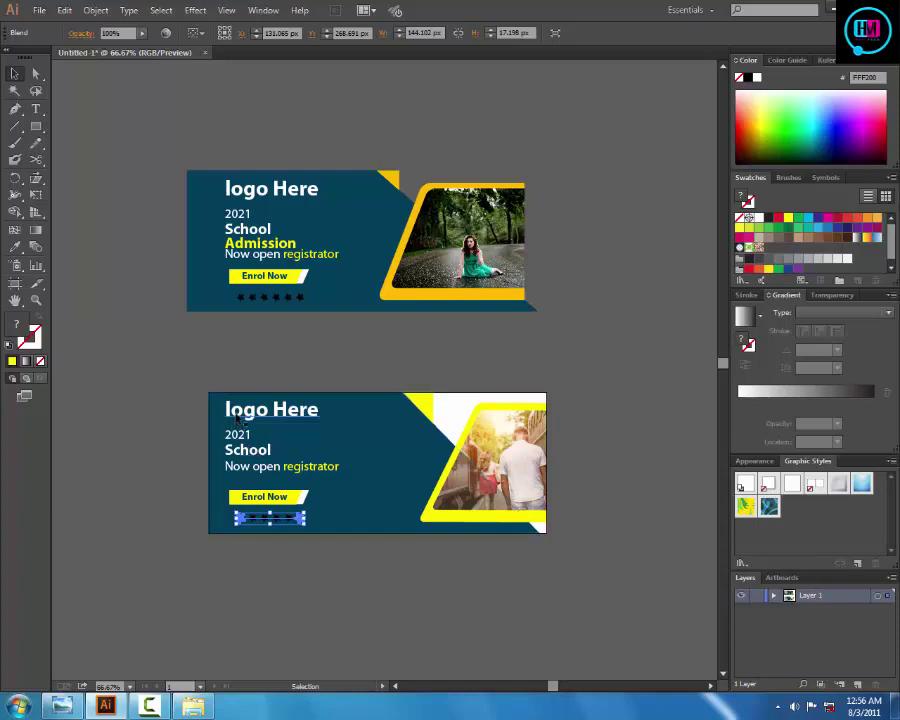
left_click(240, 449)
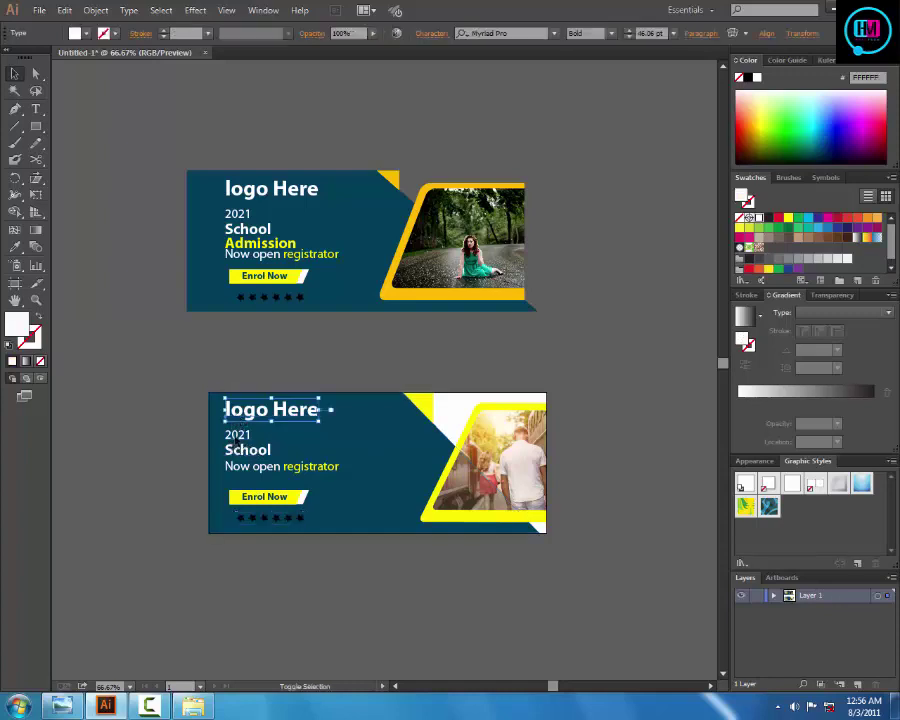
left_click(238, 436, "shift")
left_click(258, 468, "shift")
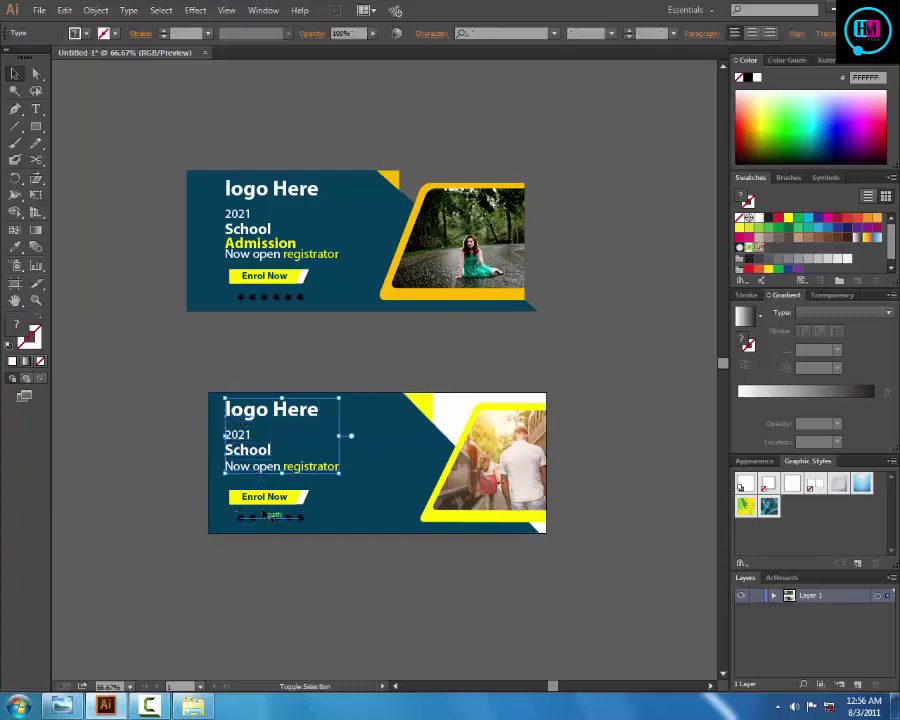
left_click(265, 497, "shift")
left_click(270, 518, "shift")
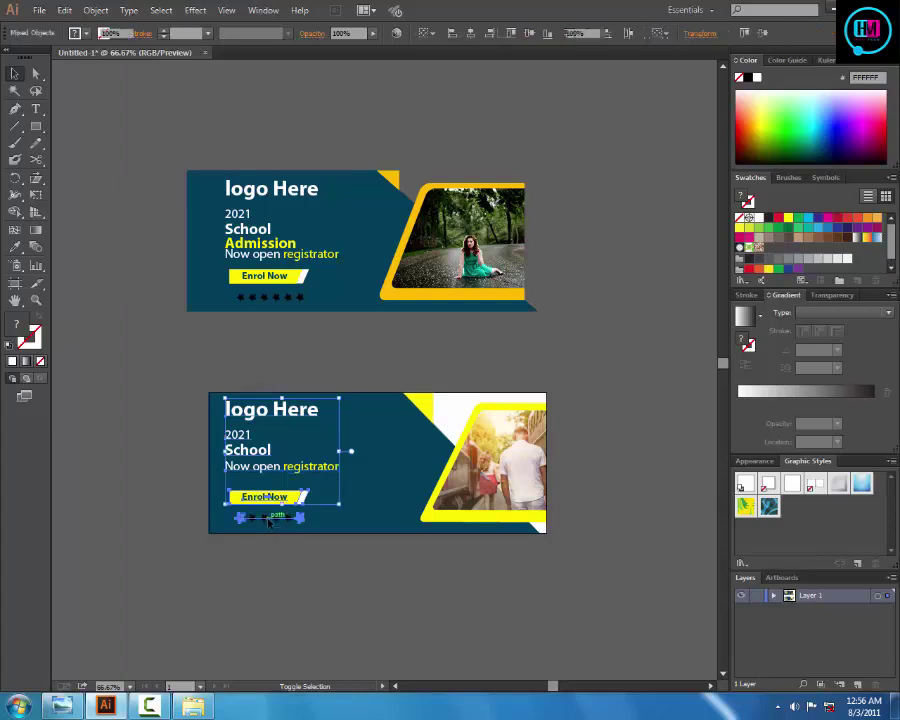
key("ctrl+g")
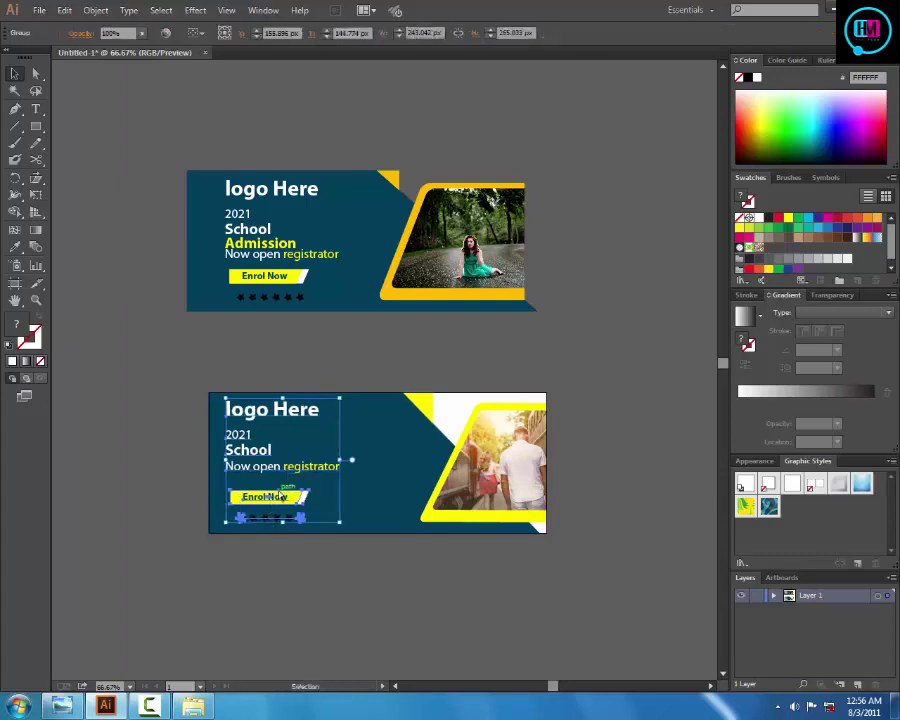
key("Right")
key("Right")
key("Right")
key("Right")
key("Right")
key("Right")
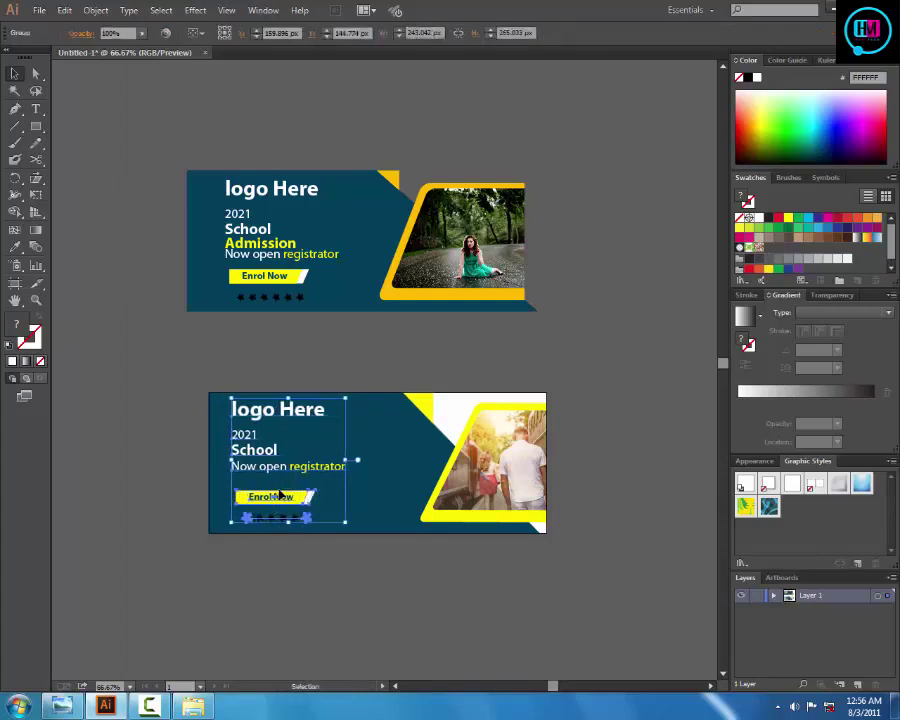
key("Right")
key("Right")
key("Right")
key("Right")
key("Right")
key("Right")
key("Right")
key("Right")
key("Right")
key("Right")
key("Right")
key("Right")
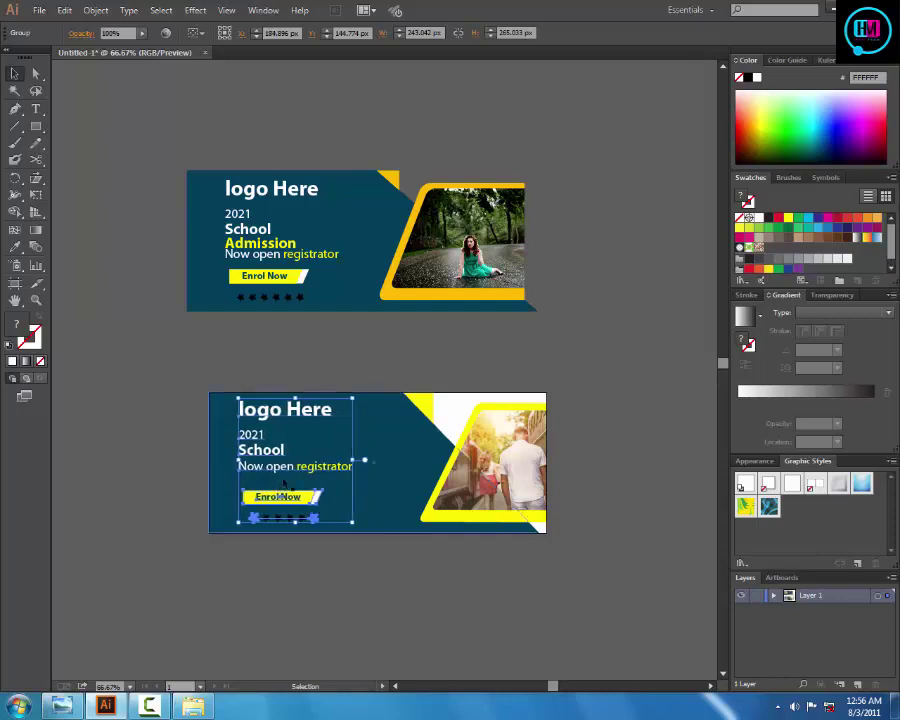
Delete the upper banner and view the remaining one at 100% with its text group selected.
left_click(581, 340)
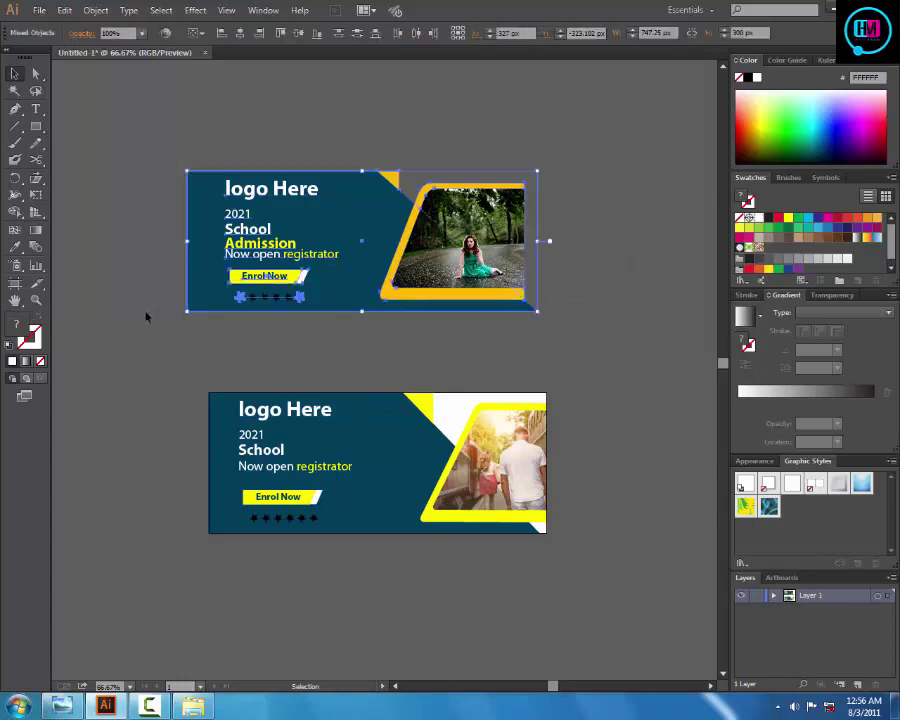
key("Delete")
left_click_drag(486, 357, 454, 243)
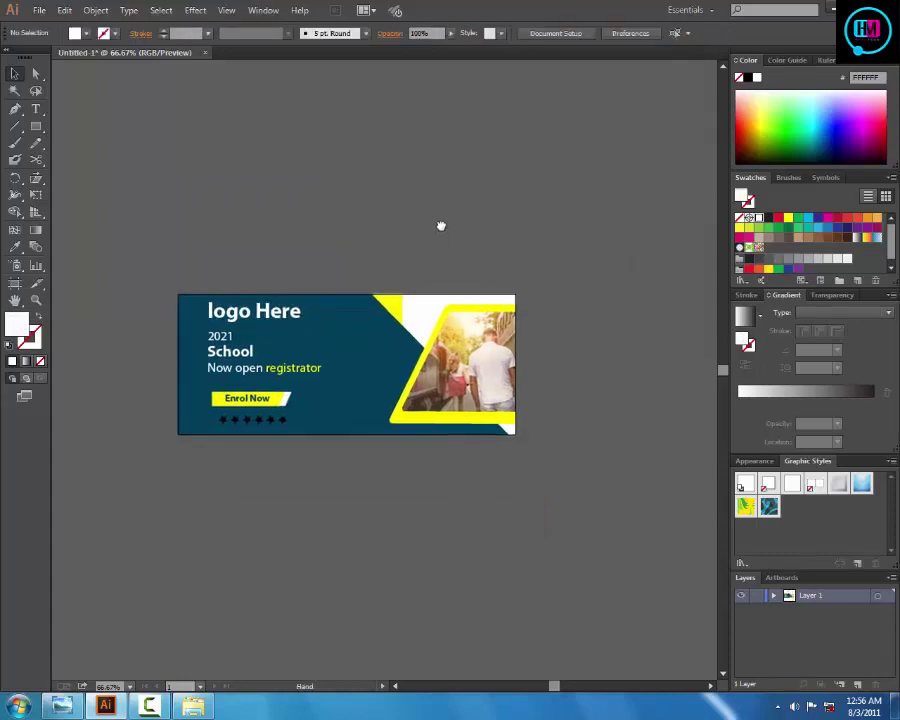
left_click(246, 405)
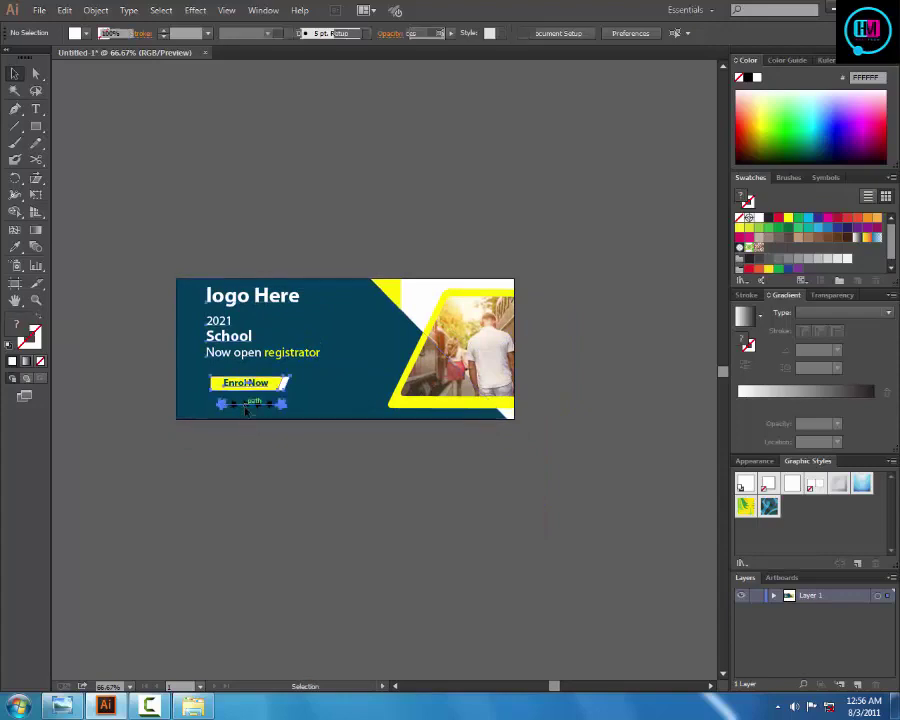
key("ctrl+minus")
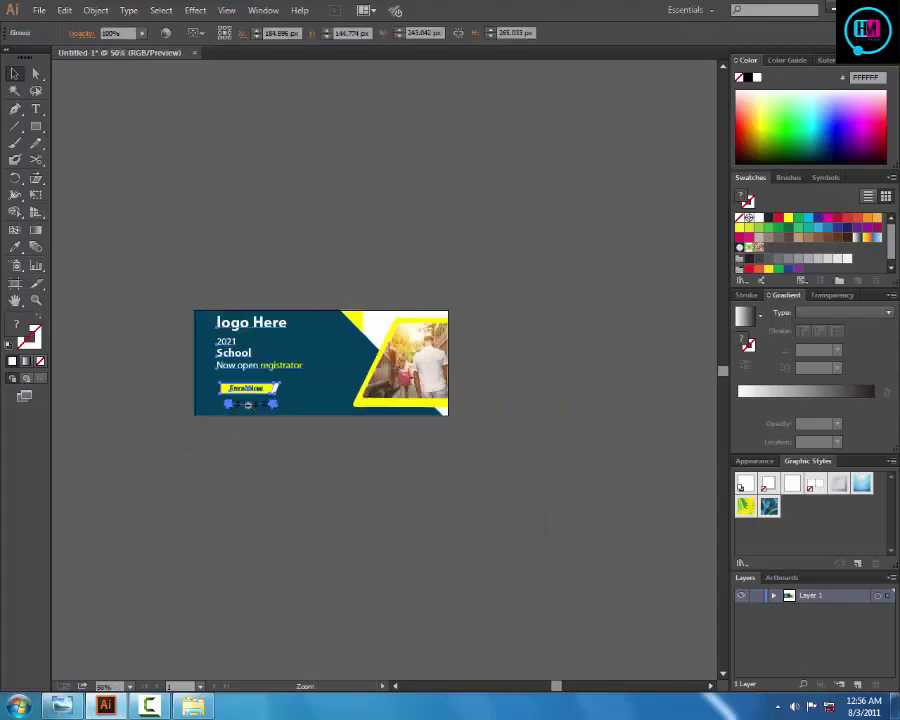
key("ctrl+1")
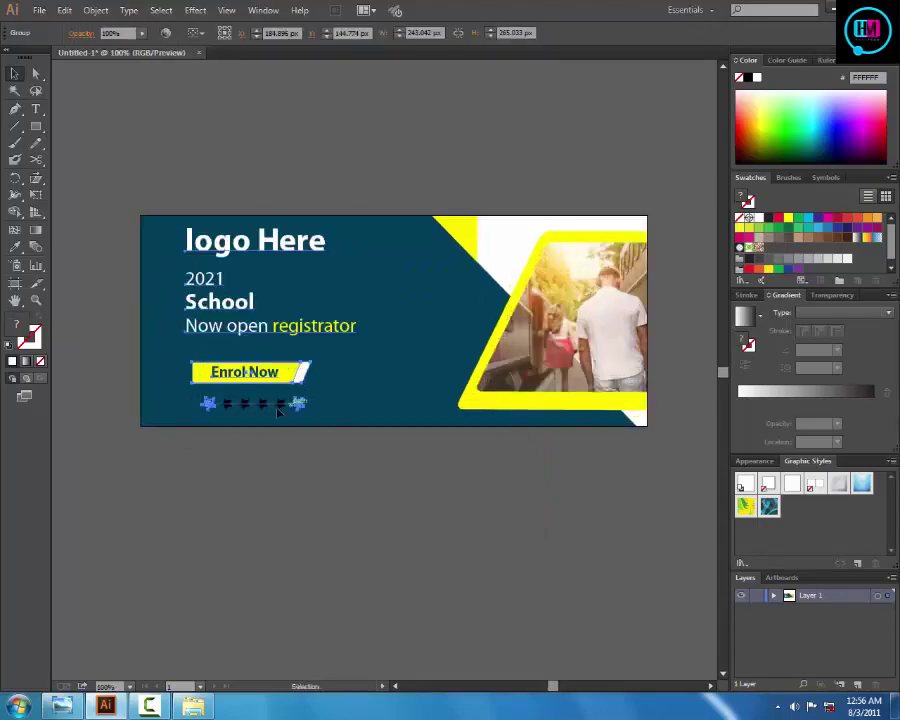
left_click(266, 405)
Ungroup the text group and delete the star row under the Enrol Now button.
right_click(266, 405)
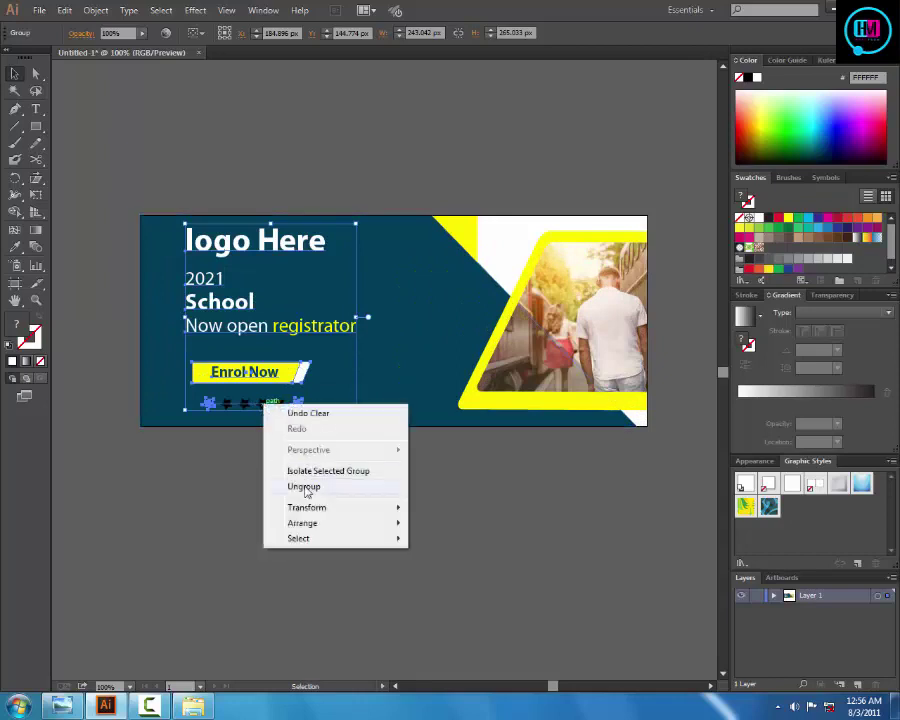
left_click(305, 486)
left_click(263, 450)
left_click(262, 403)
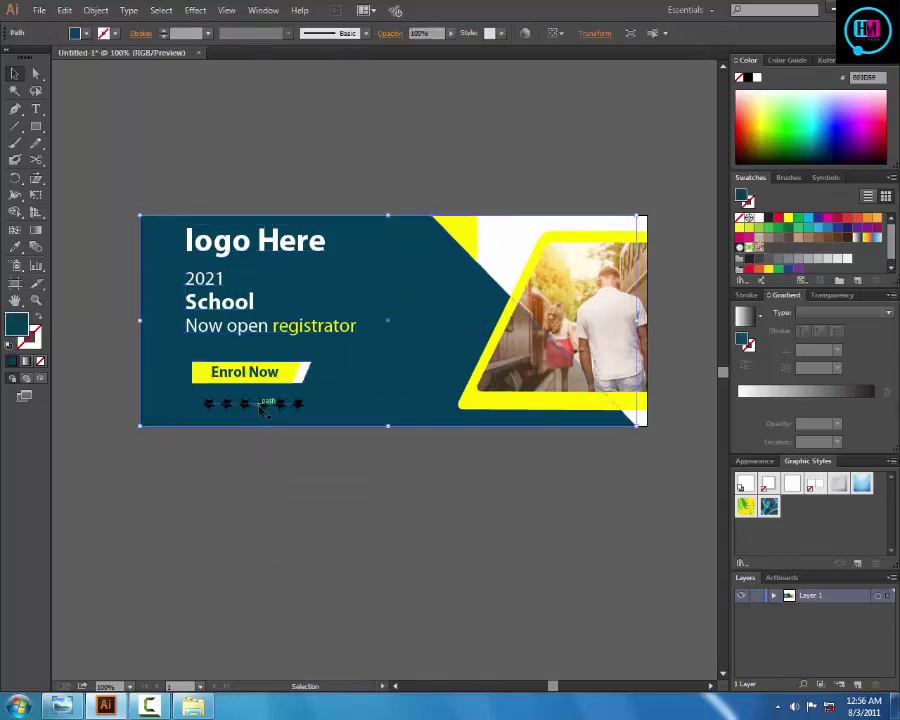
key("Delete")
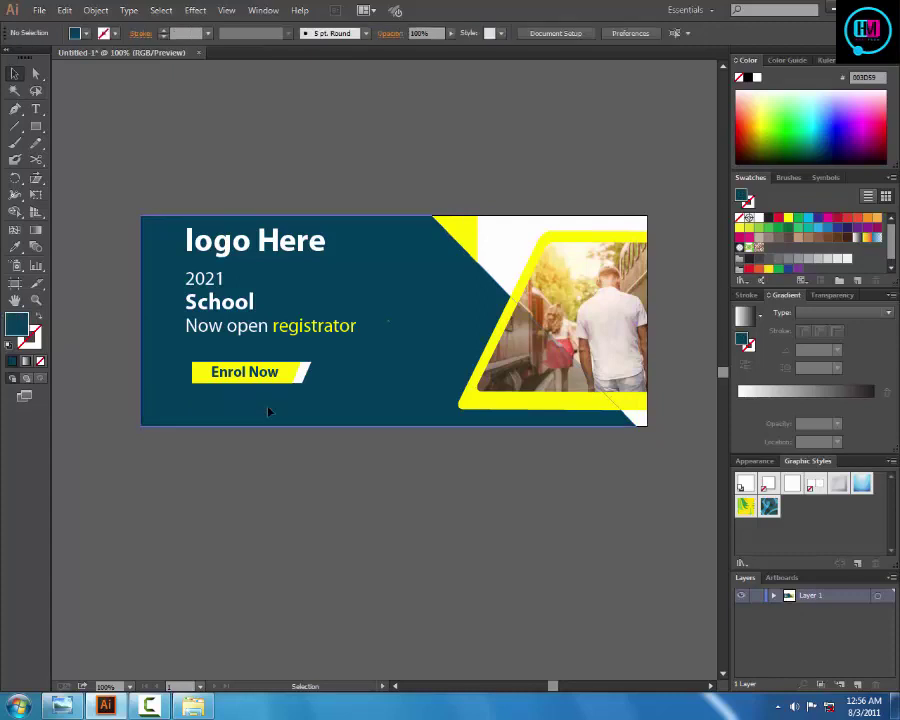
Add a contact email text line beneath the Enrol Now button.
key("t")
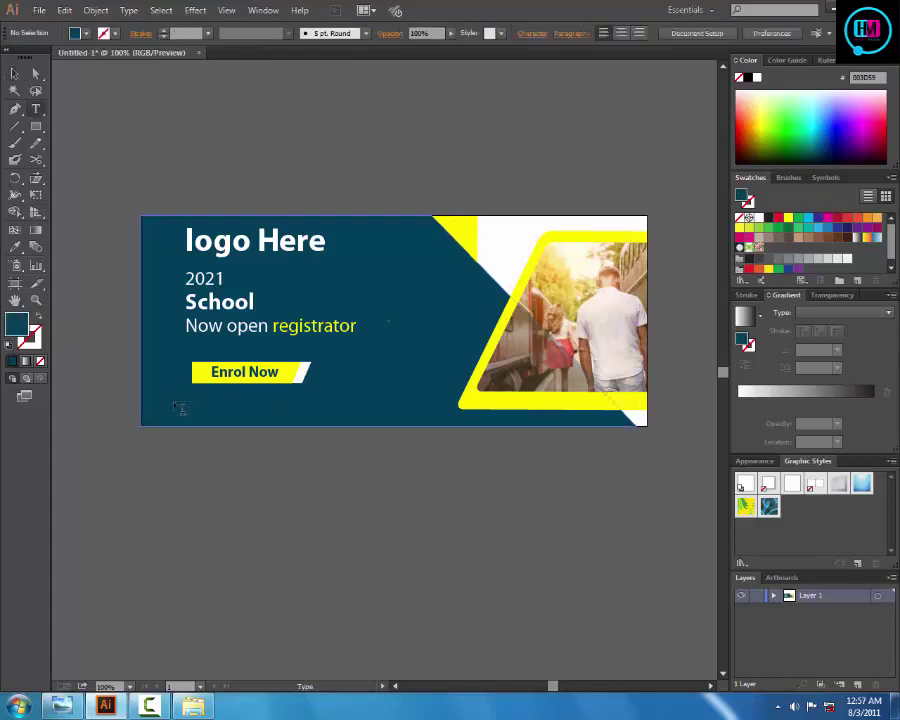
left_click(168, 396)
type("Dial")
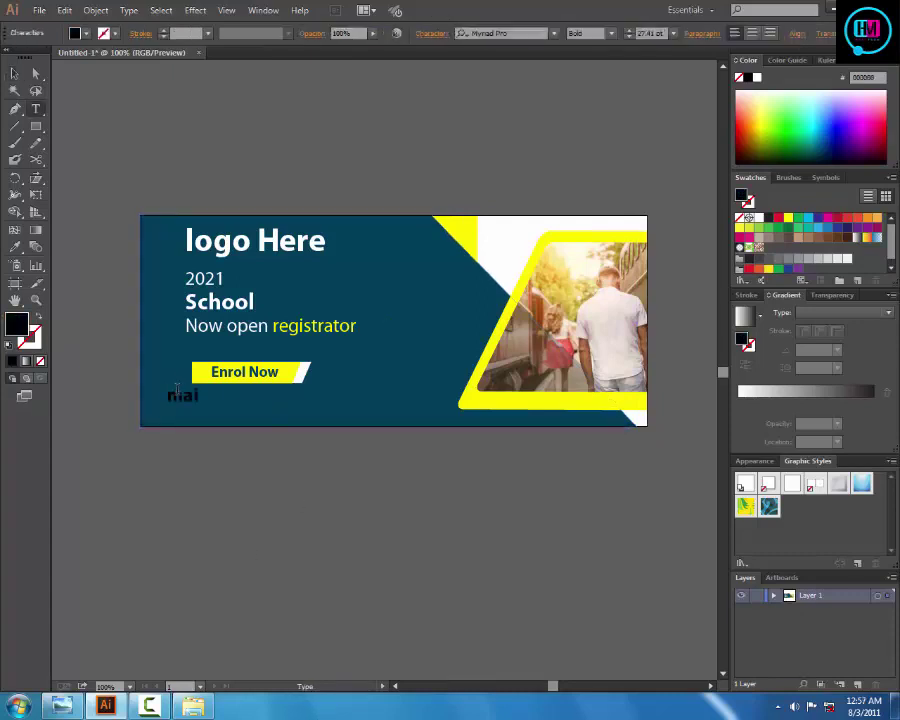
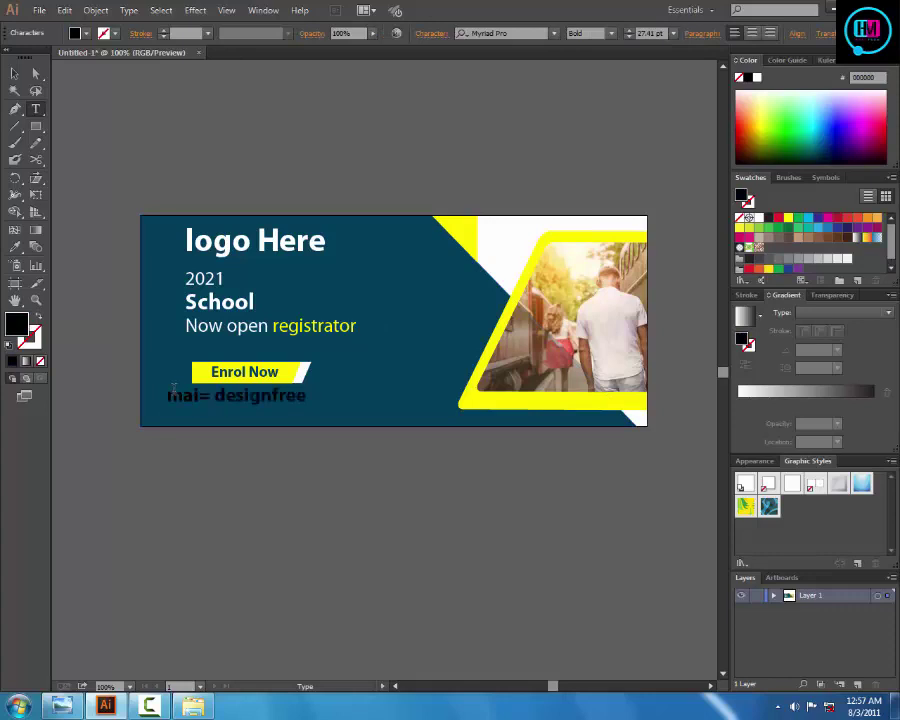
left_click(213, 396)
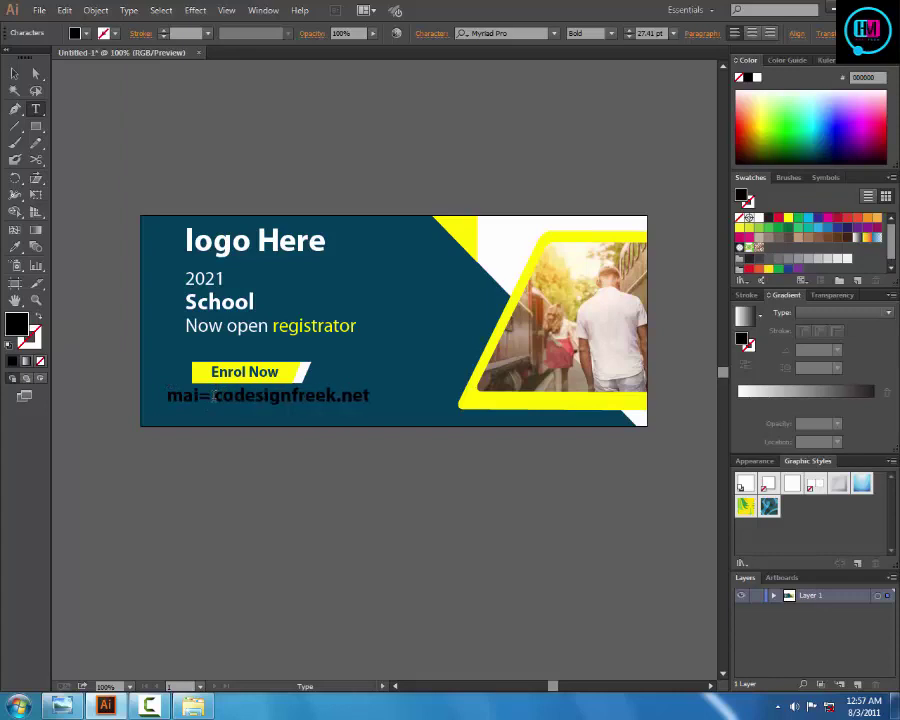
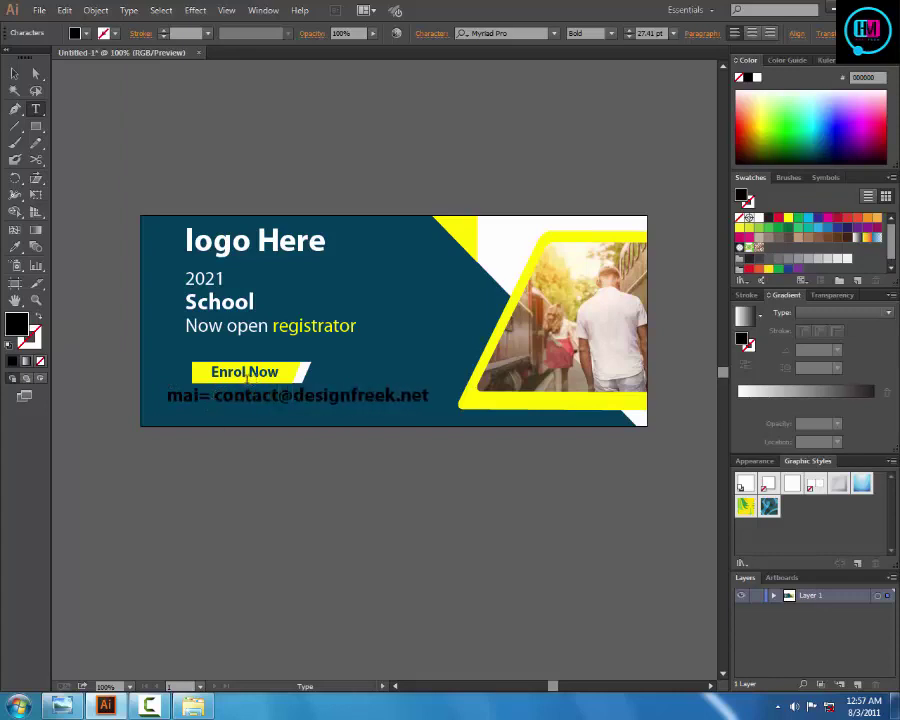
Set the email line's font size to 15 pt, after first trying 10 pt.
key("ctrl+a")
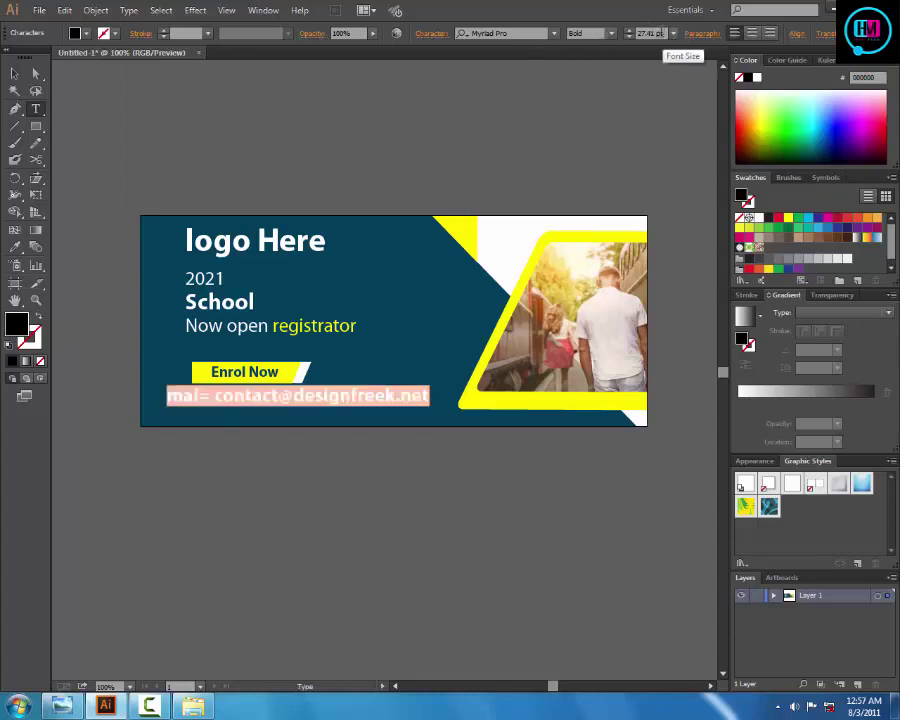
left_click(652, 33)
type("10")
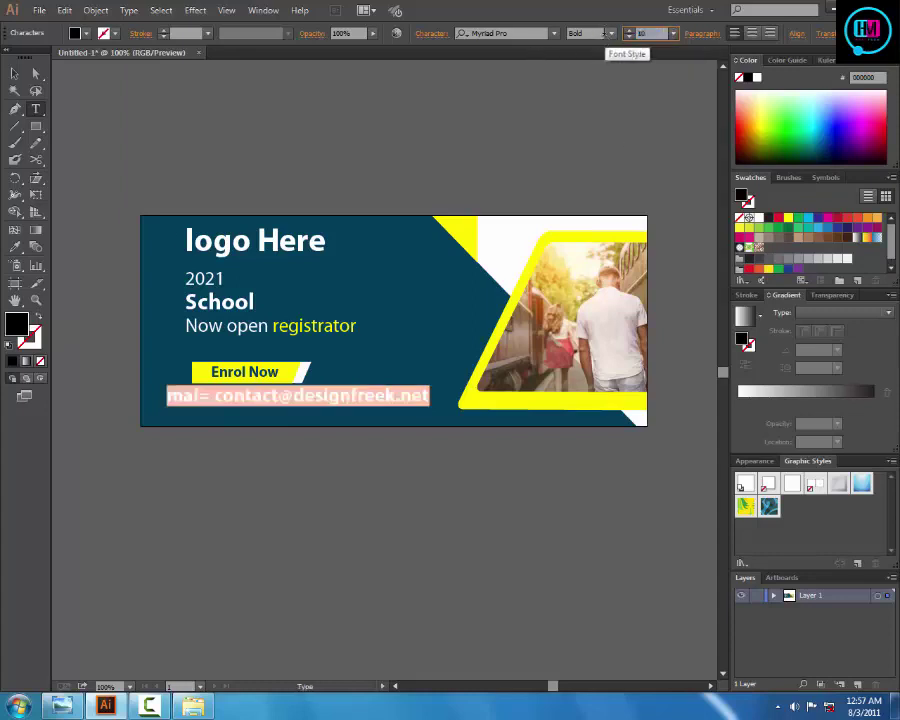
key("Return")
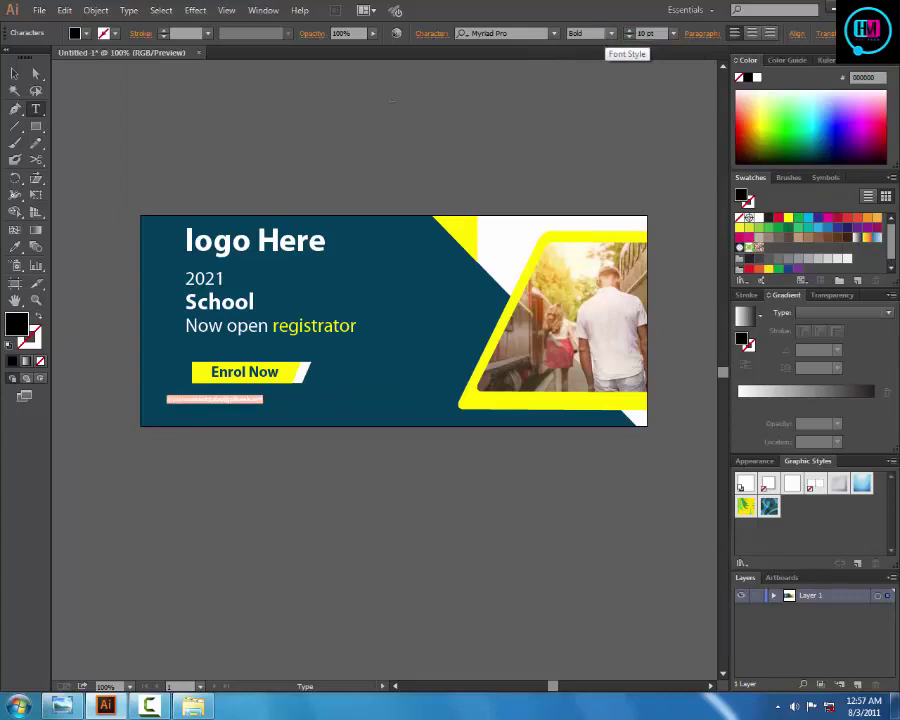
left_click(652, 33)
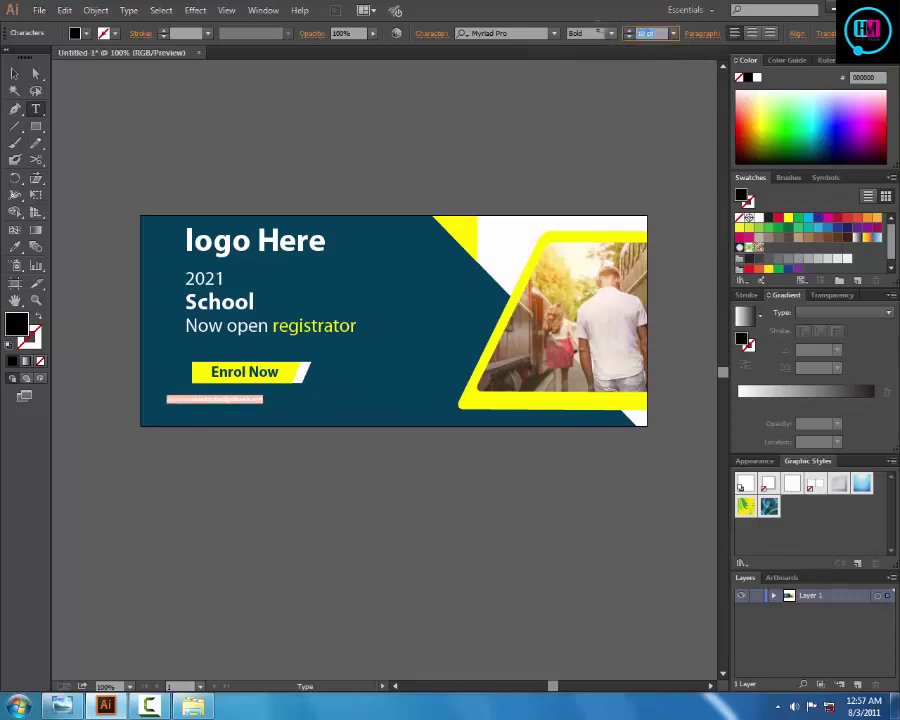
type("15")
key("Return")
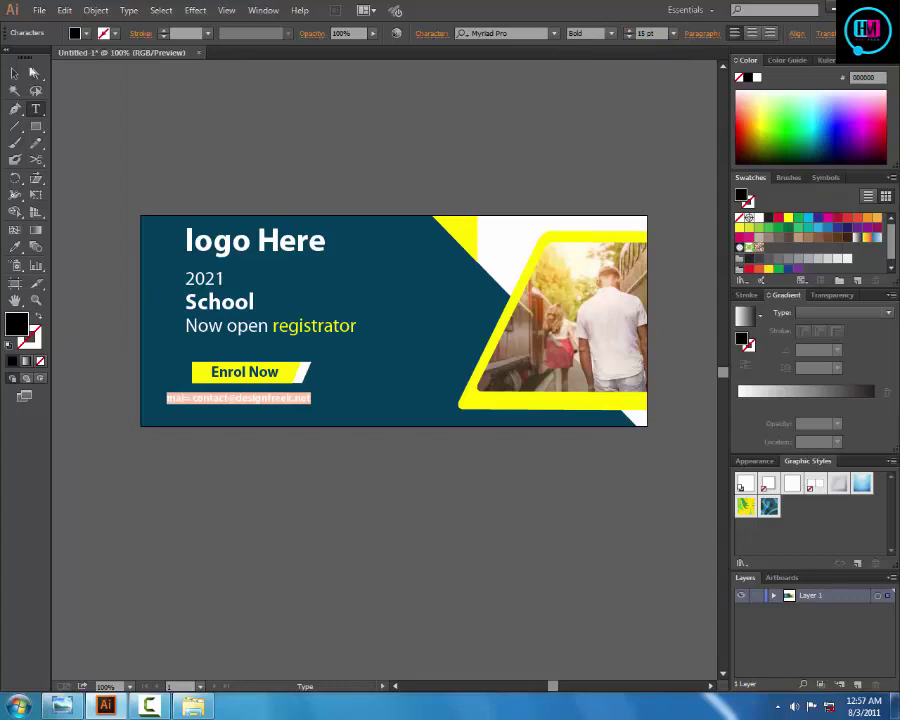
left_click(14, 73)
left_click(265, 400)
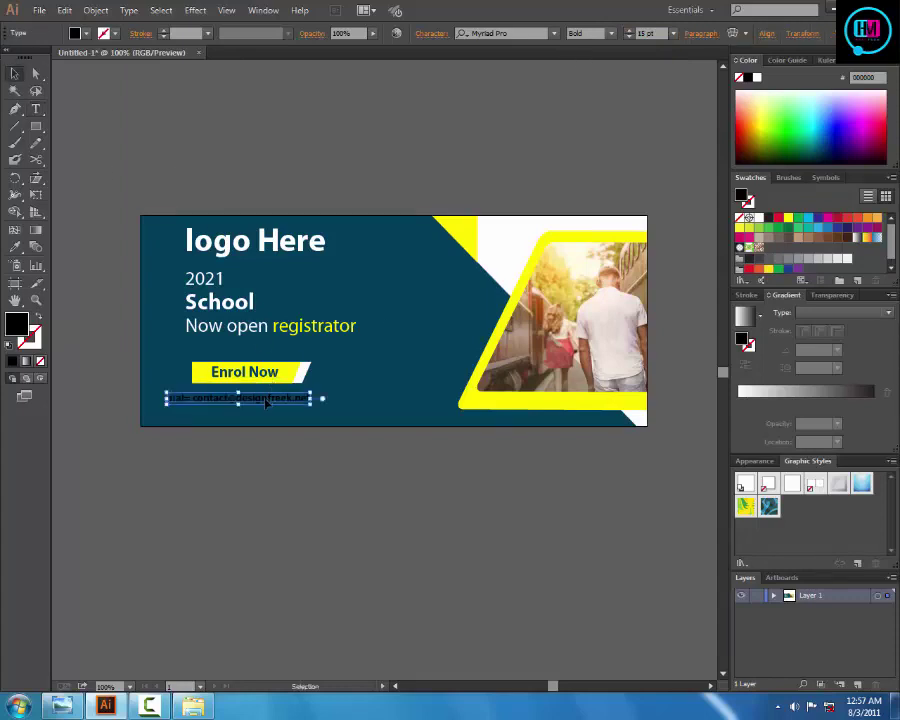
mouse_move(266, 402)
left_mouse_down()
mouse_move(261, 409)
mouse_move(413, 409)
left_mouse_up()
key("t")
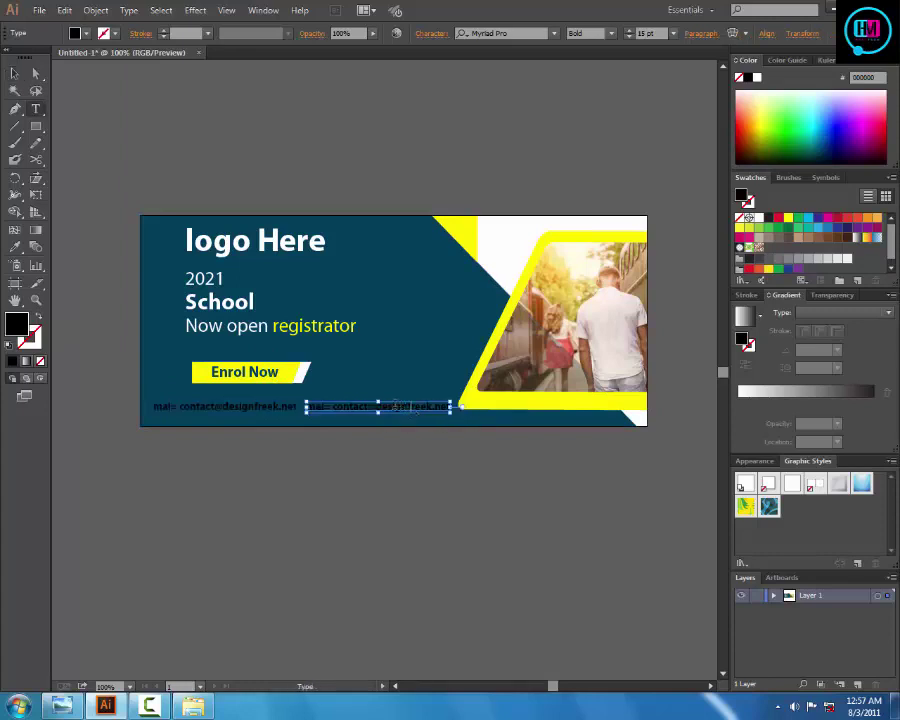
left_click(376, 405)
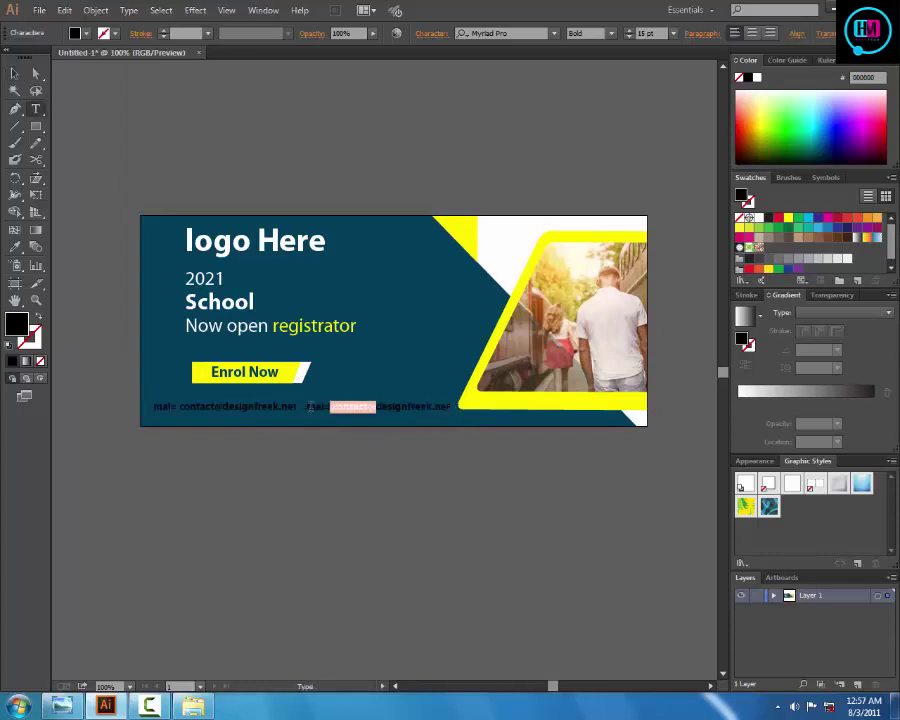
left_click_drag(376, 405, 305, 406)
type("www")
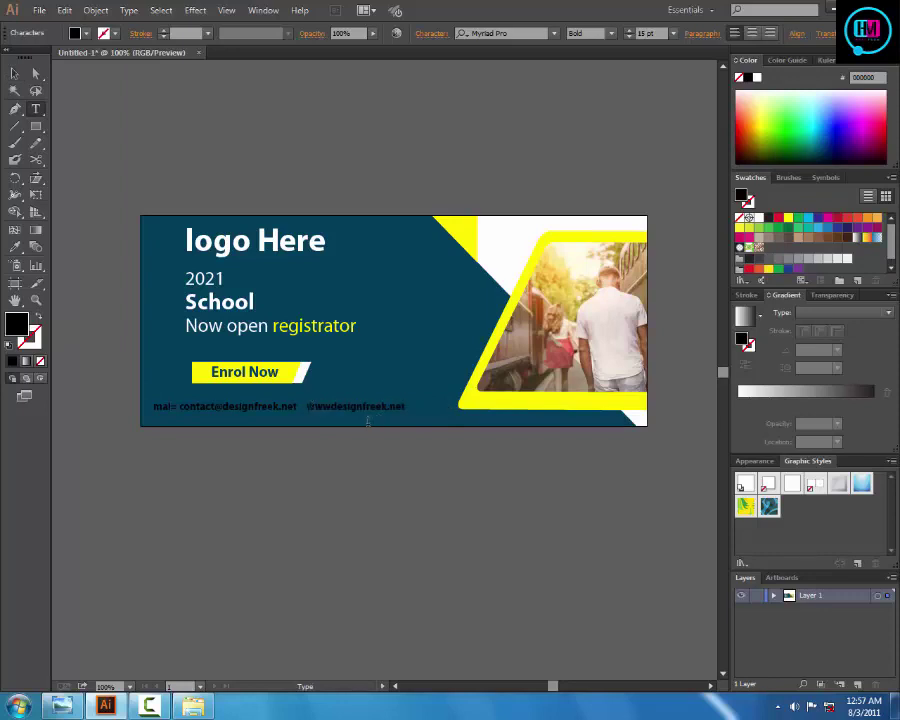
type("w.")
left_click(15, 73)
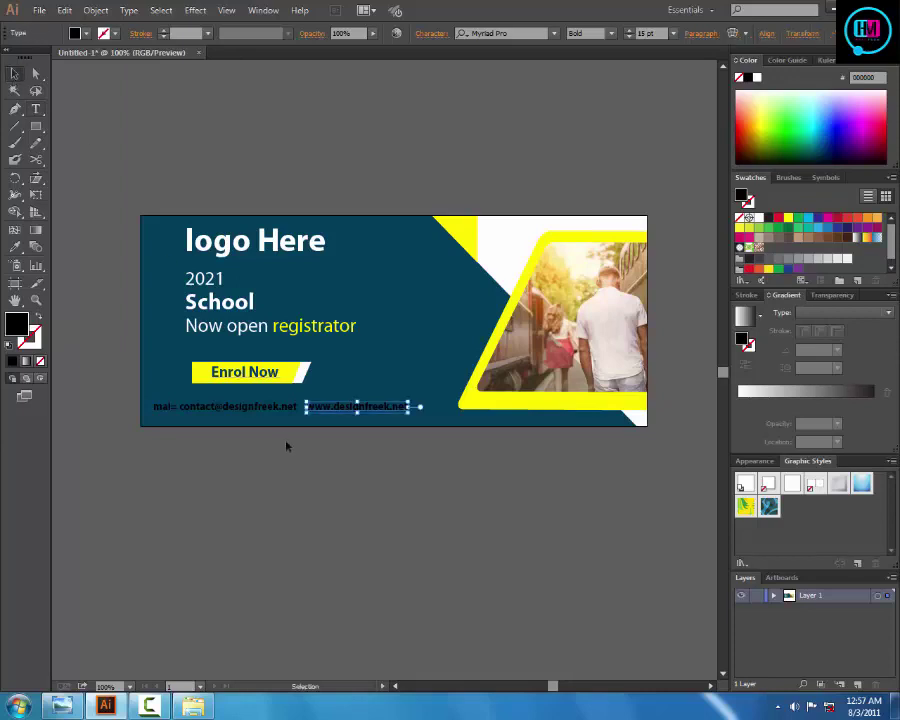
Remove the 'mail' prefix from the contact email line.
key("t")
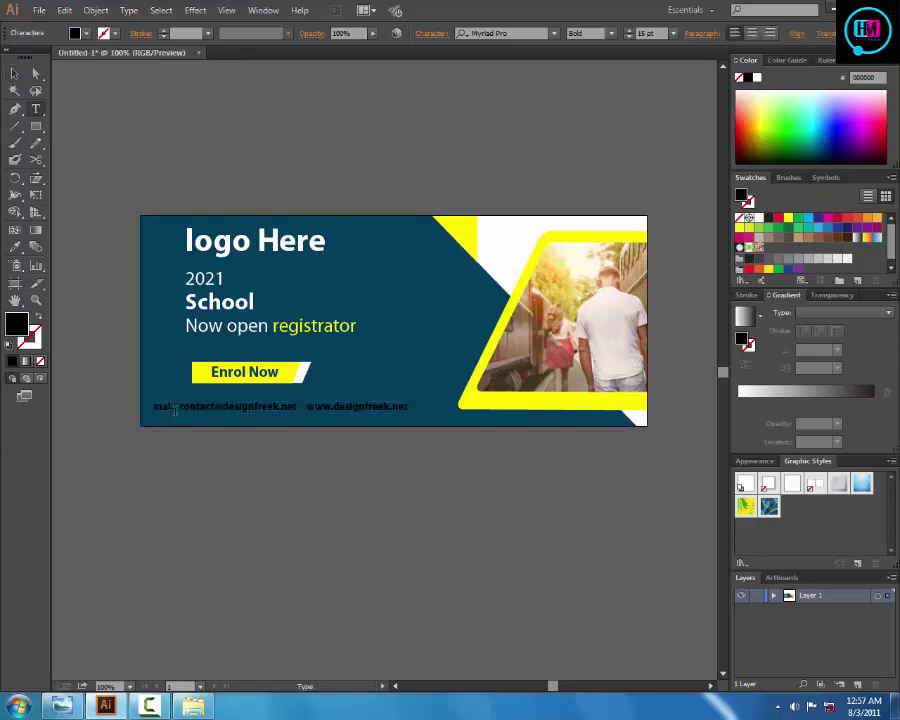
double_click(158, 407)
key("BackSpace")
left_click(15, 73)
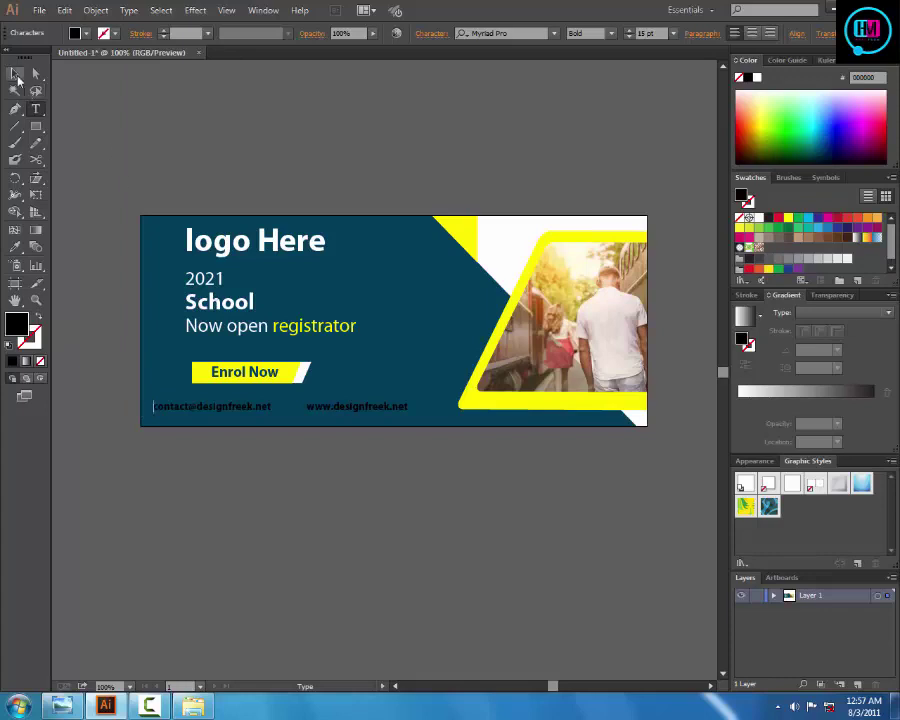
Select both bottom text lines and nudge them right two steps.
key("ctrl+a")
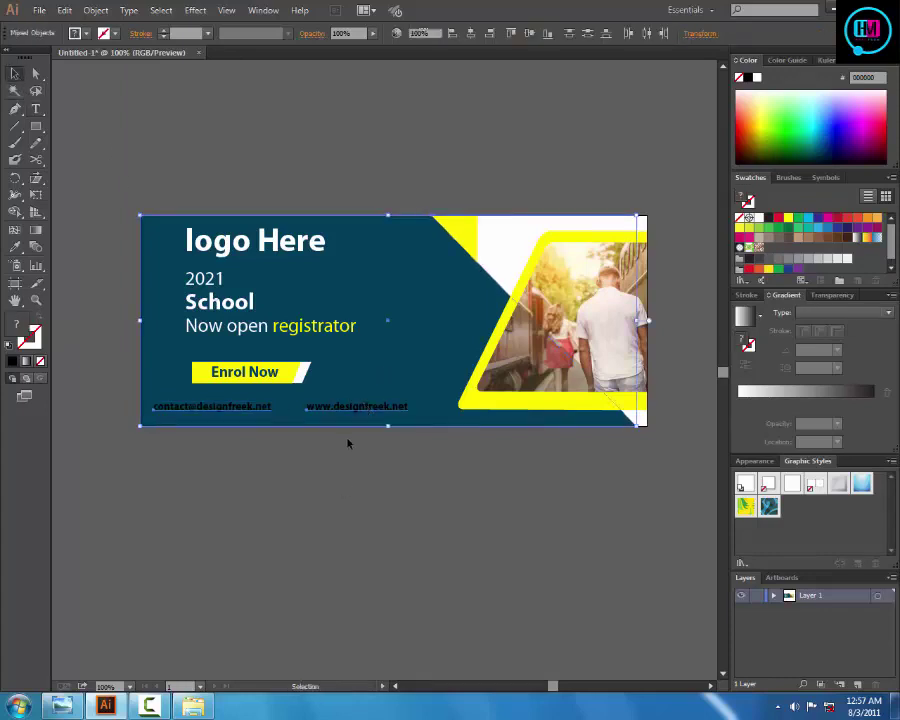
left_click(349, 444)
left_click(237, 411, "shift")
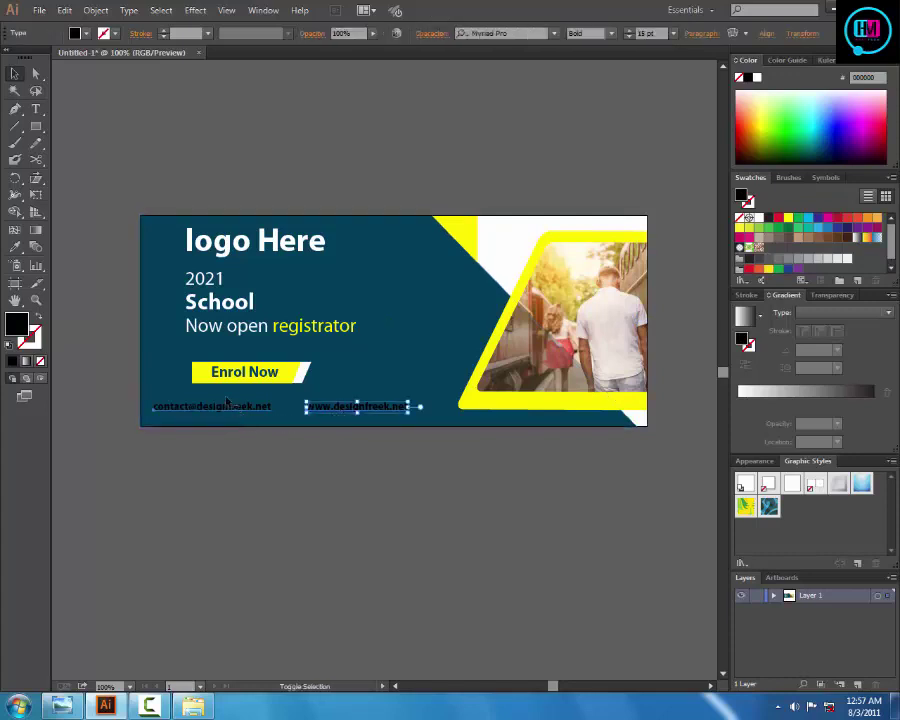
left_click(228, 405, "shift")
key("Right")
key("Right")
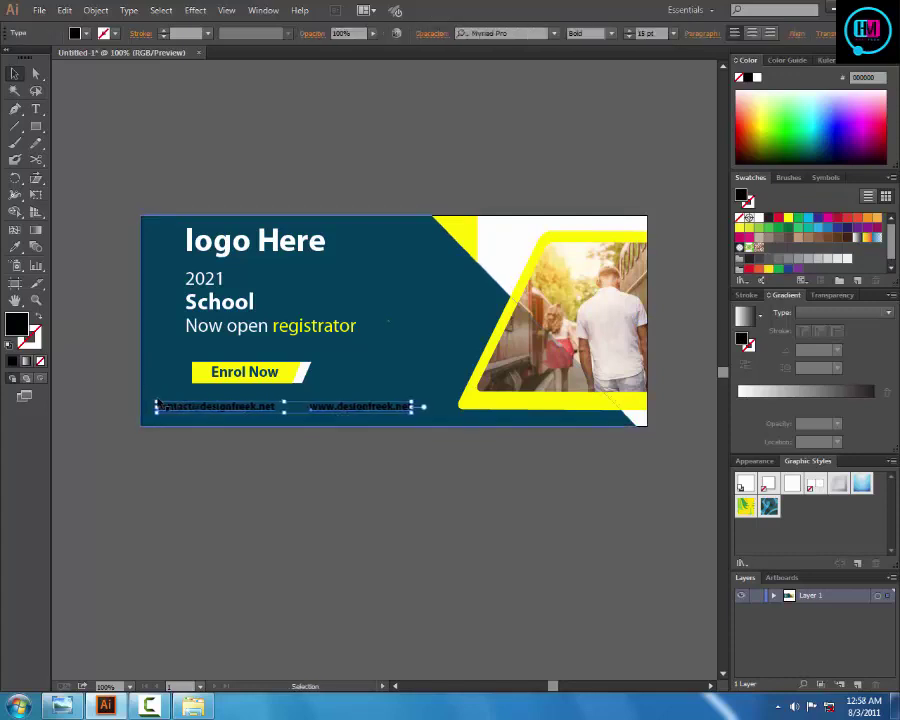
key("Right")
key("Right")
key("Right")
key("Right")
key("Right")
key("Right")
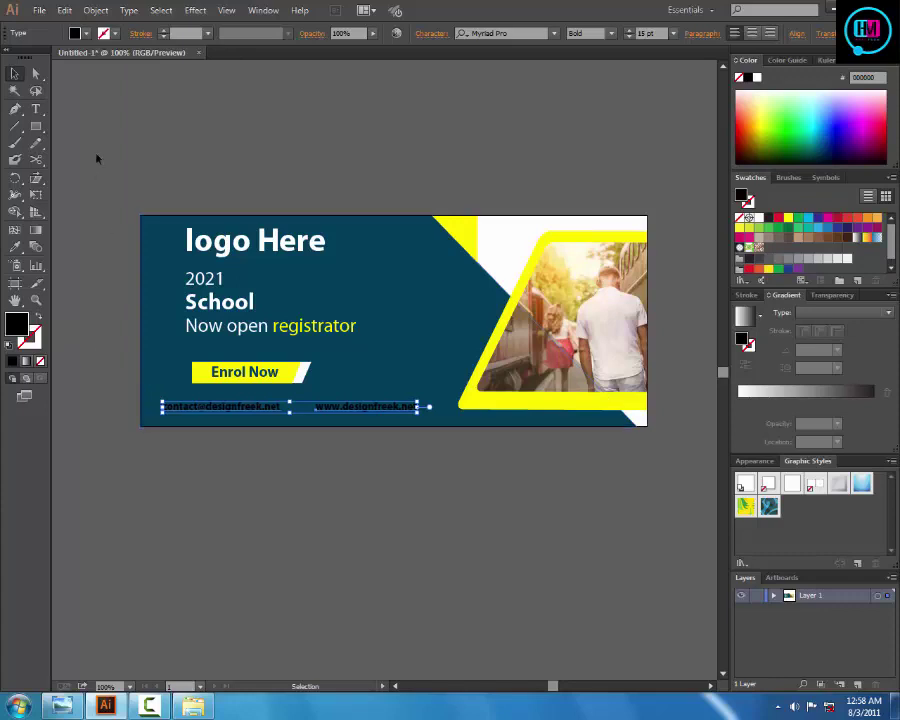
Fill the contact email and website text with White.
left_click(82, 33)
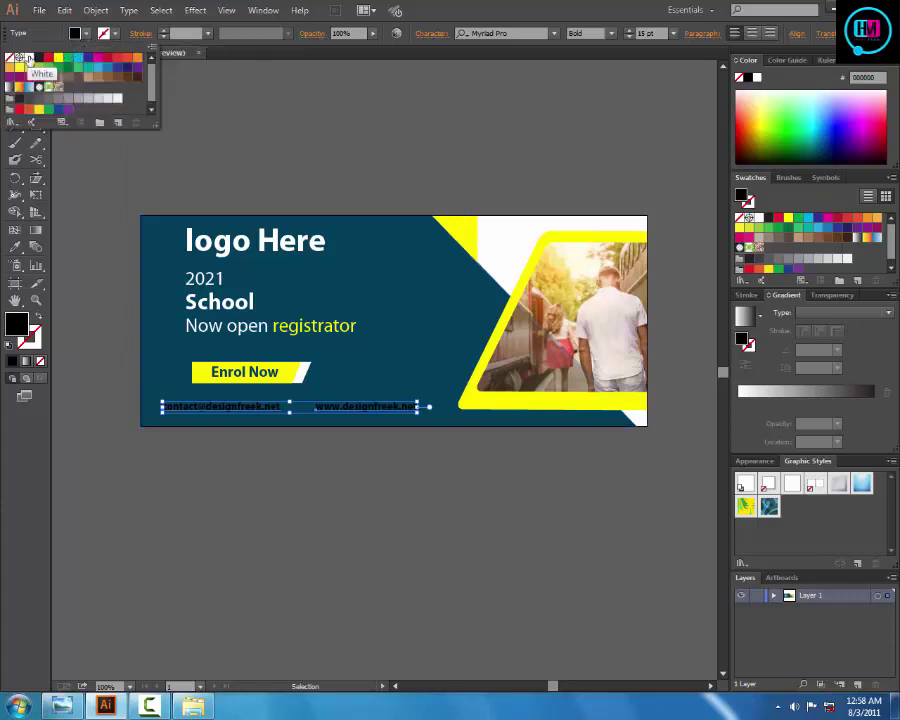
left_click(20, 57)
left_click(395, 148)
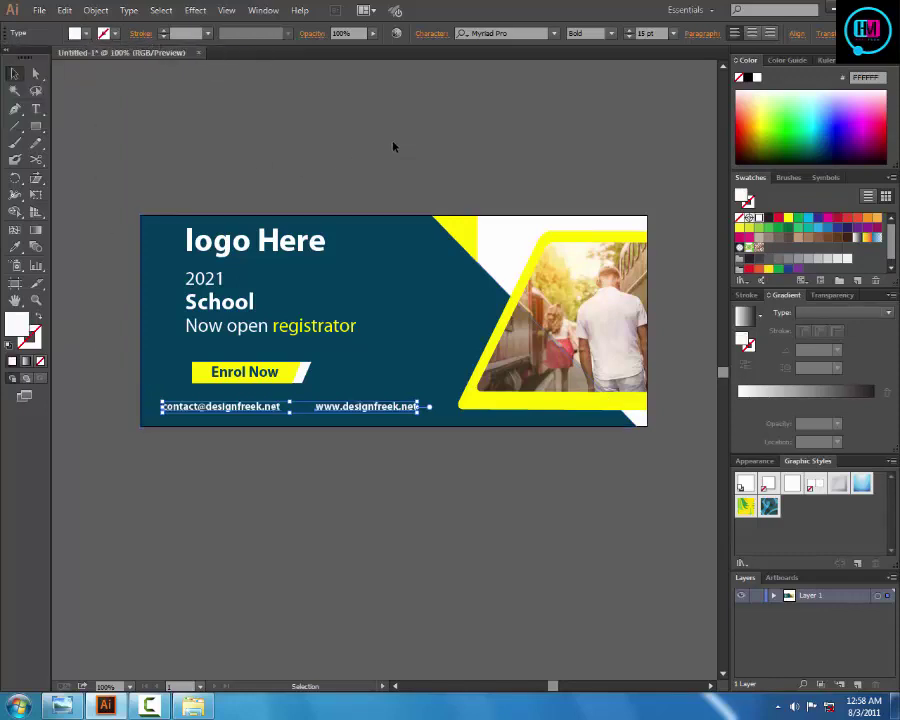
left_click(393, 147)
Zoom in and out to inspect the white bottom text on the banner.
key("ctrl+minus")
key("ctrl+minus")
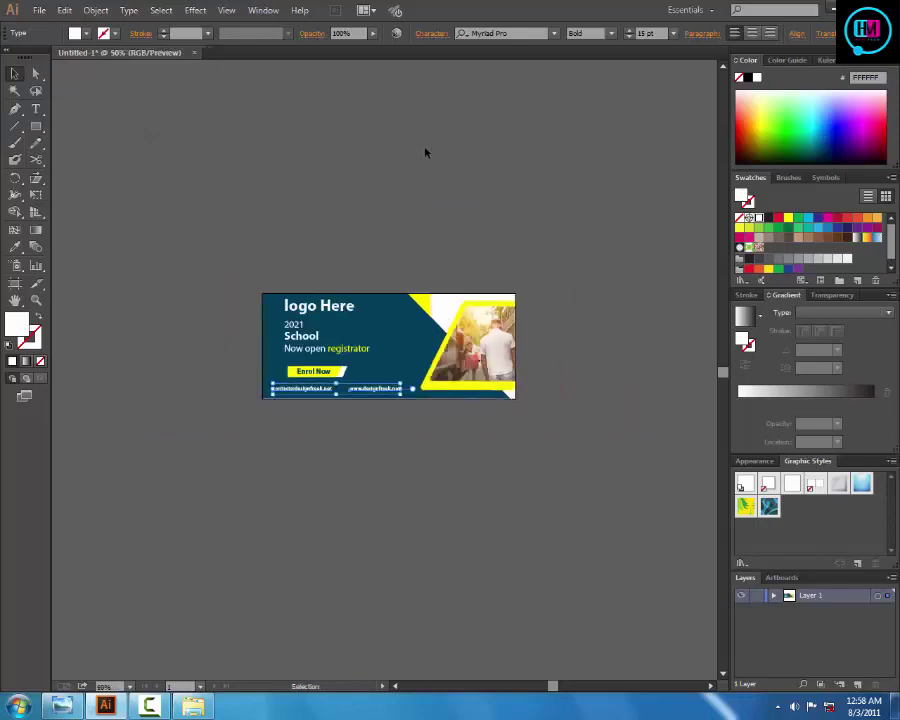
left_click(382, 278)
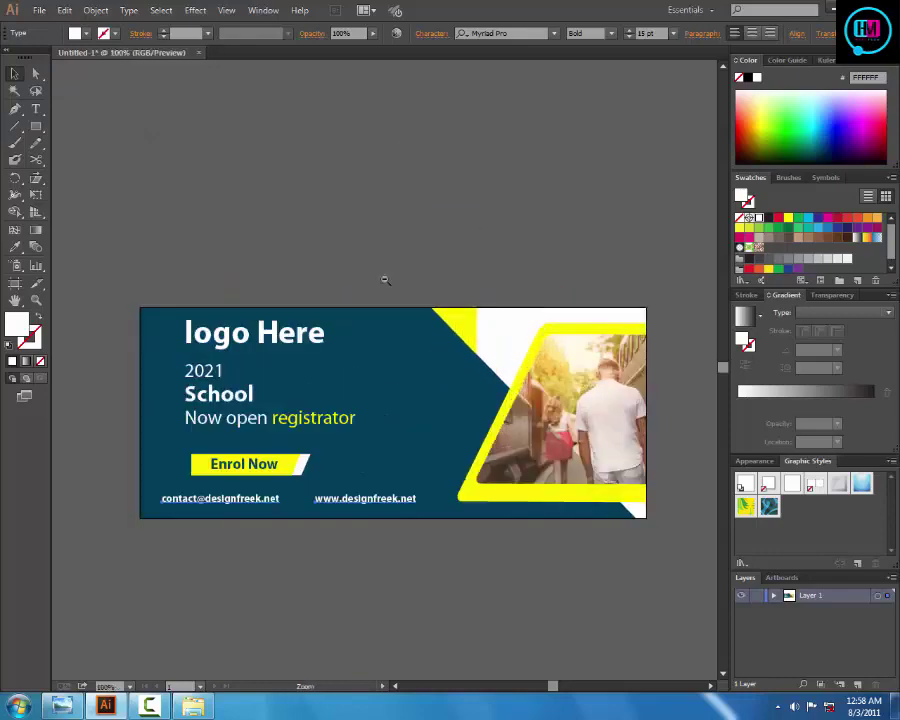
left_click(382, 278)
left_click(448, 442, "alt")
left_click(448, 442, "alt")
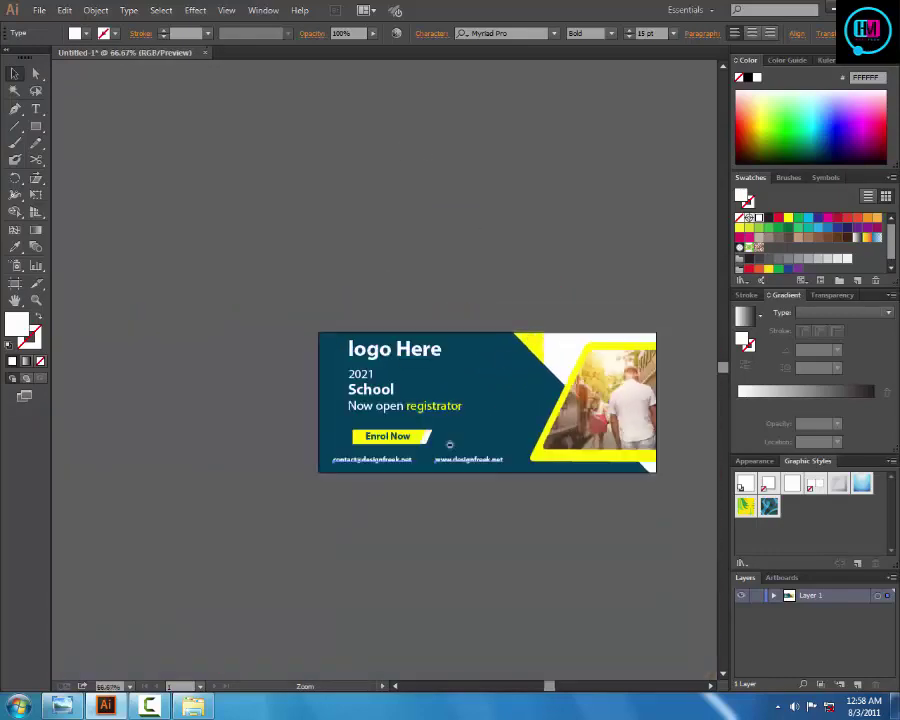
left_click(463, 437)
left_click(463, 437)
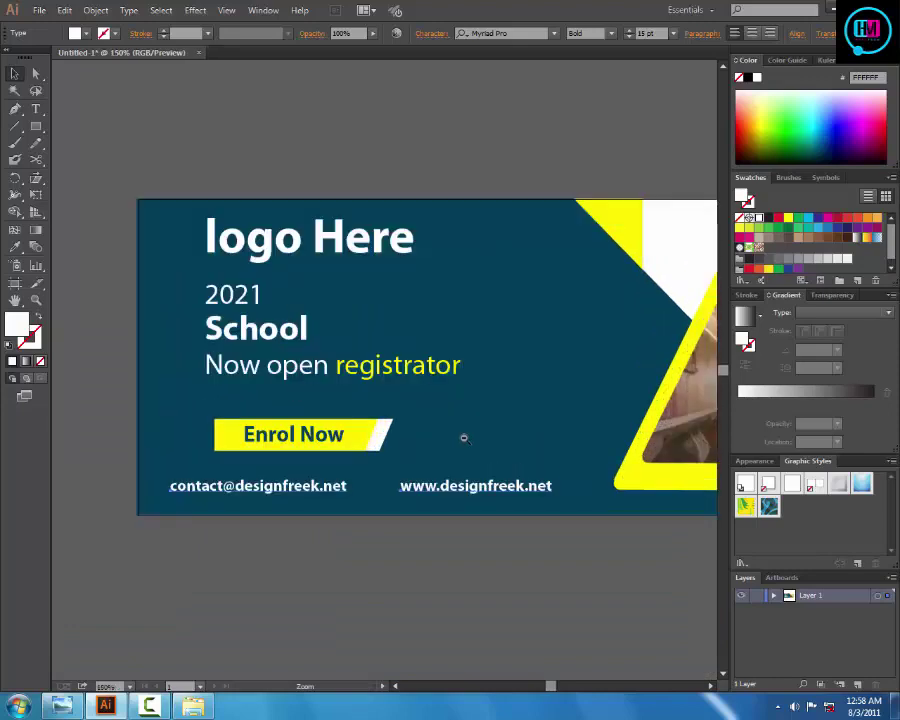
left_click(463, 437, "alt")
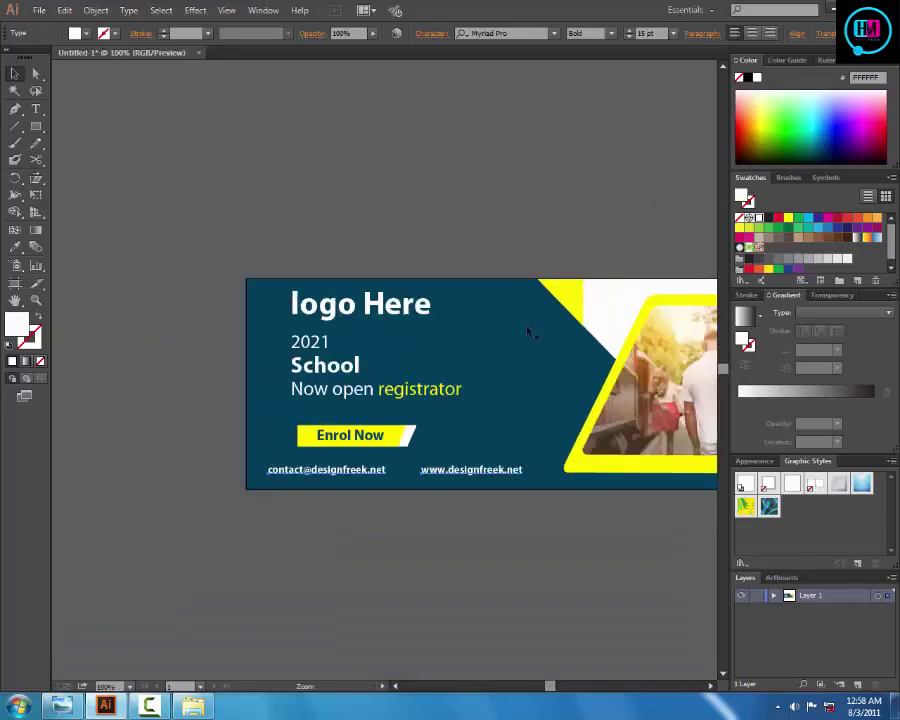
scroll(478, 191, "right", 3)
key("v")
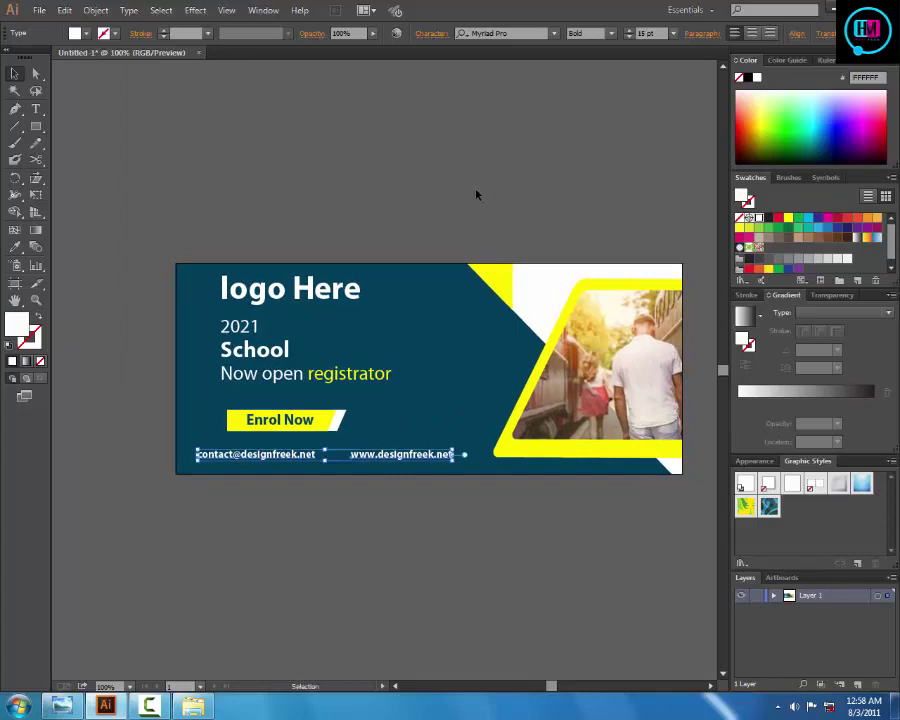
Shift the 'logo Here' heading slightly left and nudge it two steps down, then review the banner.
left_click(477, 190)
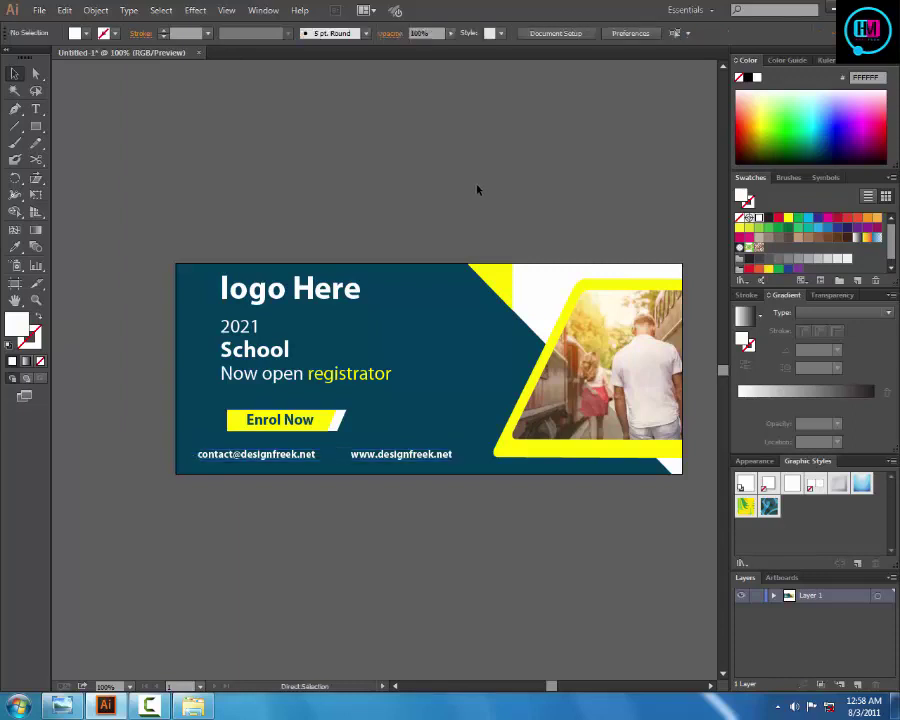
key("ctrl+minus")
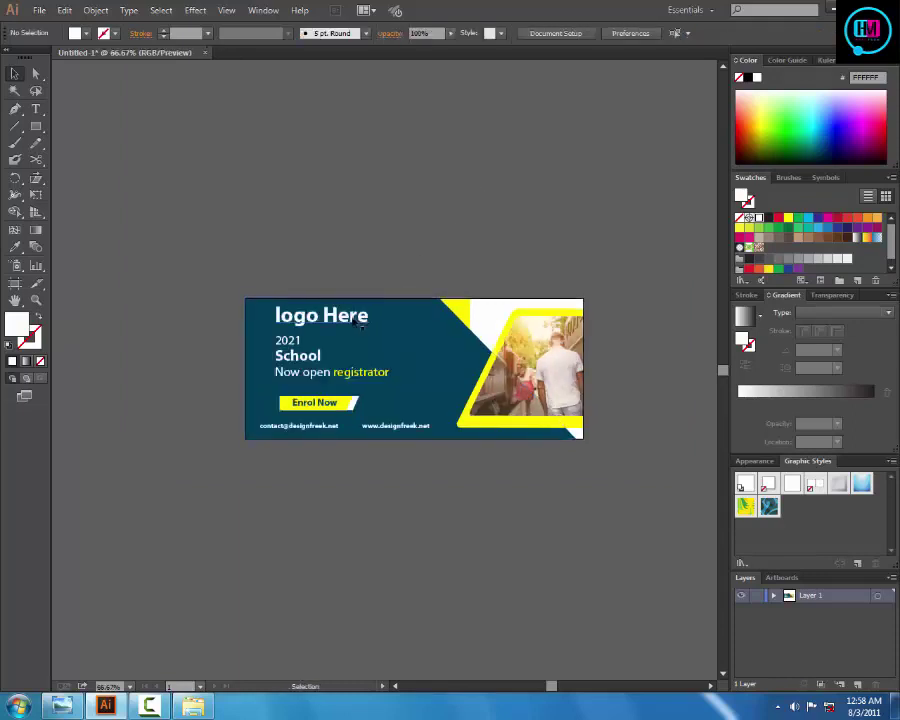
left_click(351, 320)
left_click_drag(348, 324, 346, 324)
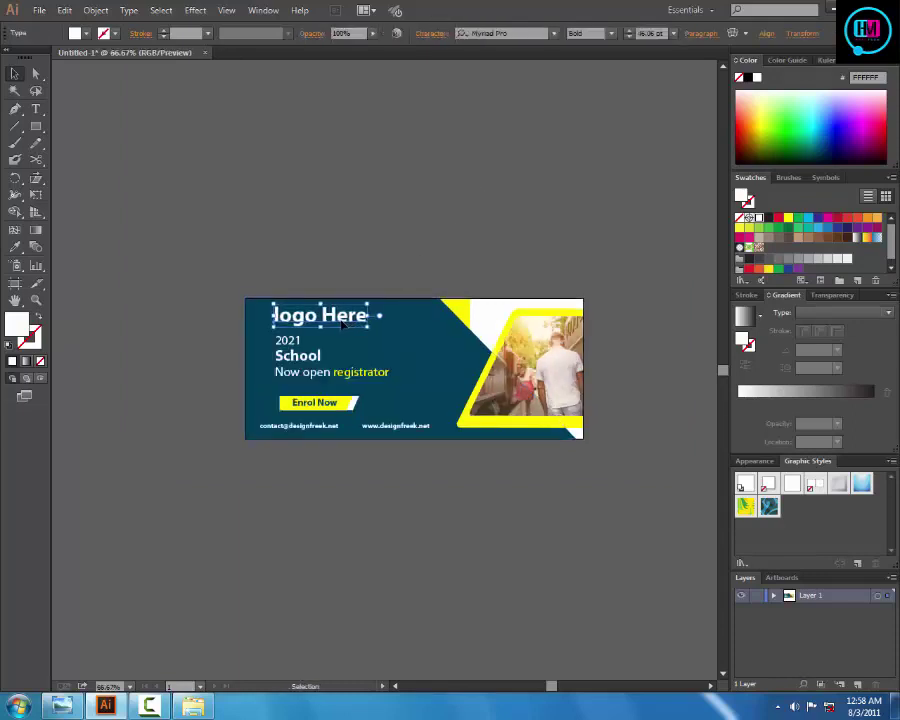
key("Down")
key("Down")
key("Down")
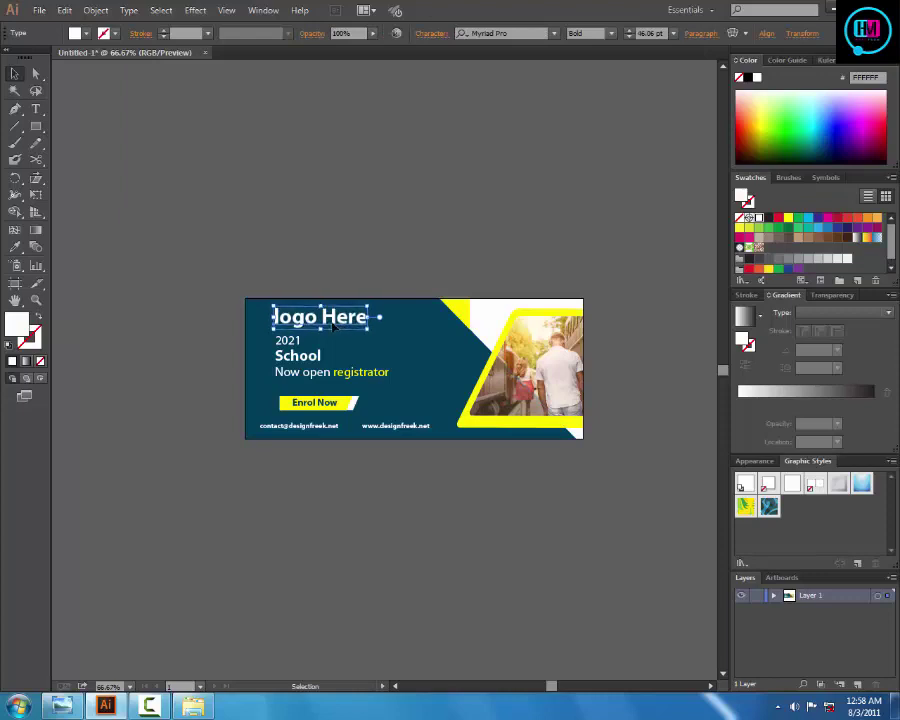
key("Down")
key("Down")
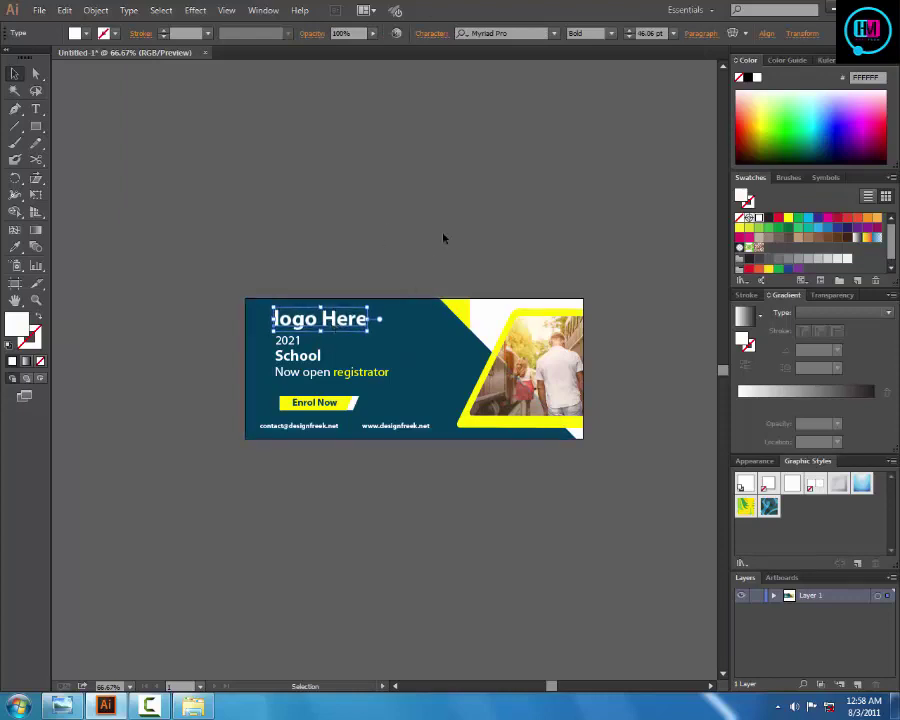
left_click(450, 227)
key("ctrl+minus")
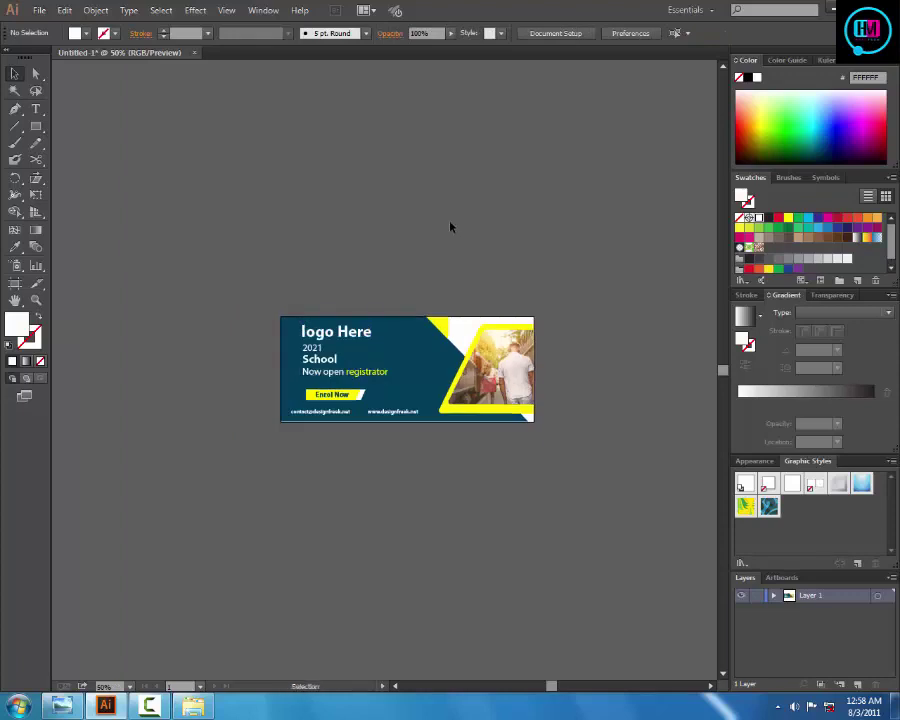
key("ctrl+plus")
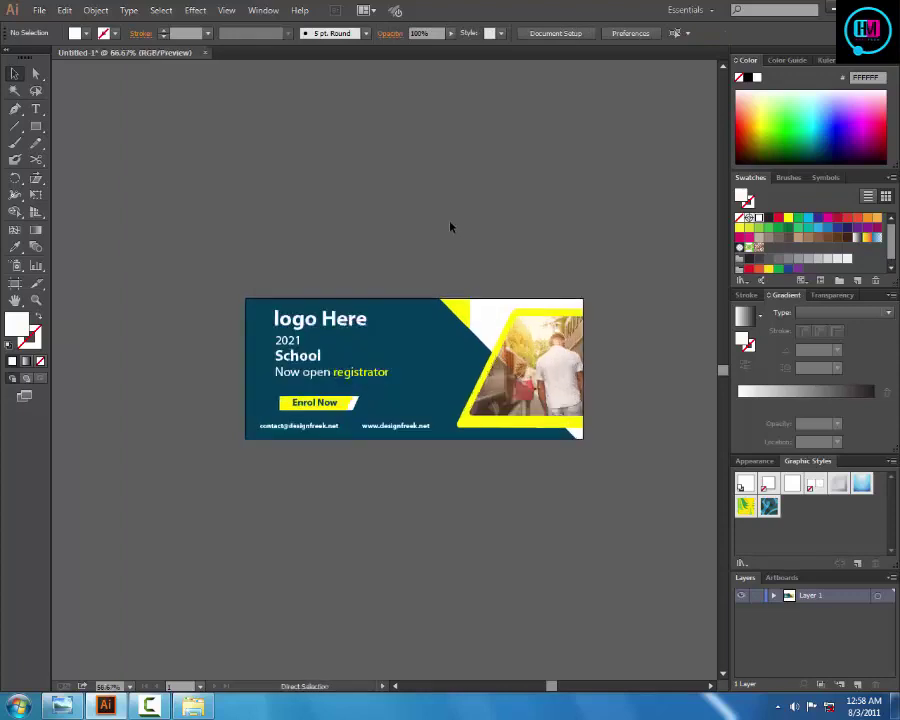